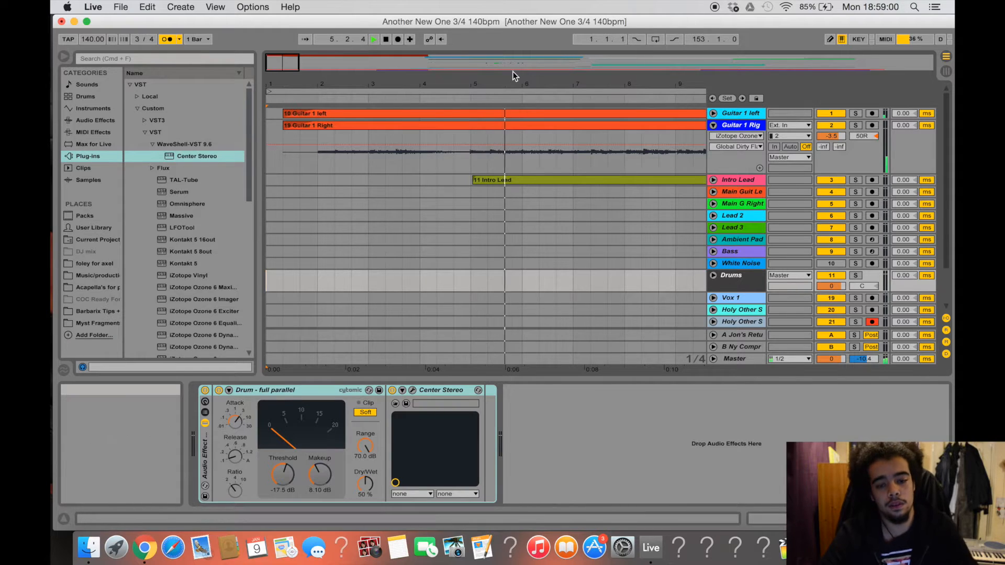
Listen to the opening guitar section of the arrangement and stop playback
{"action": "left_click_drag", "start_coordinate": [516, 84], "coordinate": [492, 80]}
{"action": "left_click_drag", "start_coordinate": [381, 85], "coordinate": [381, 82]}
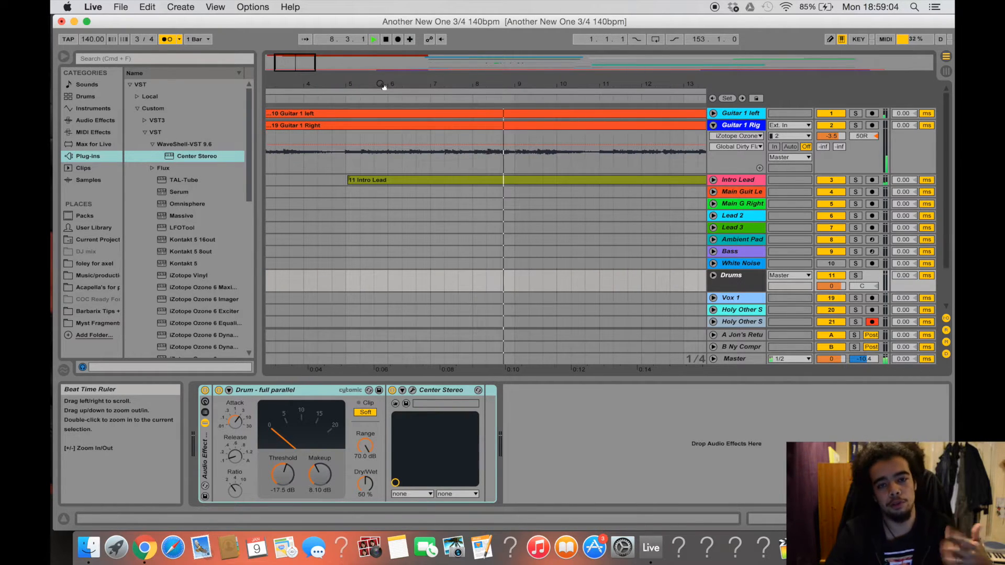
{"action": "left_click_drag", "start_coordinate": [384, 87], "coordinate": [264, 66]}
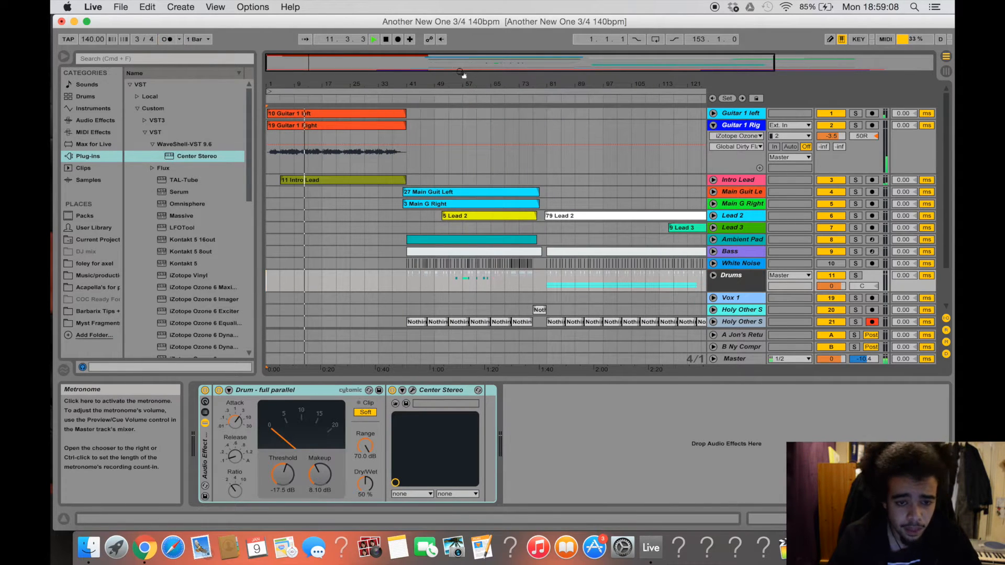
{"action": "key", "text": "space"}
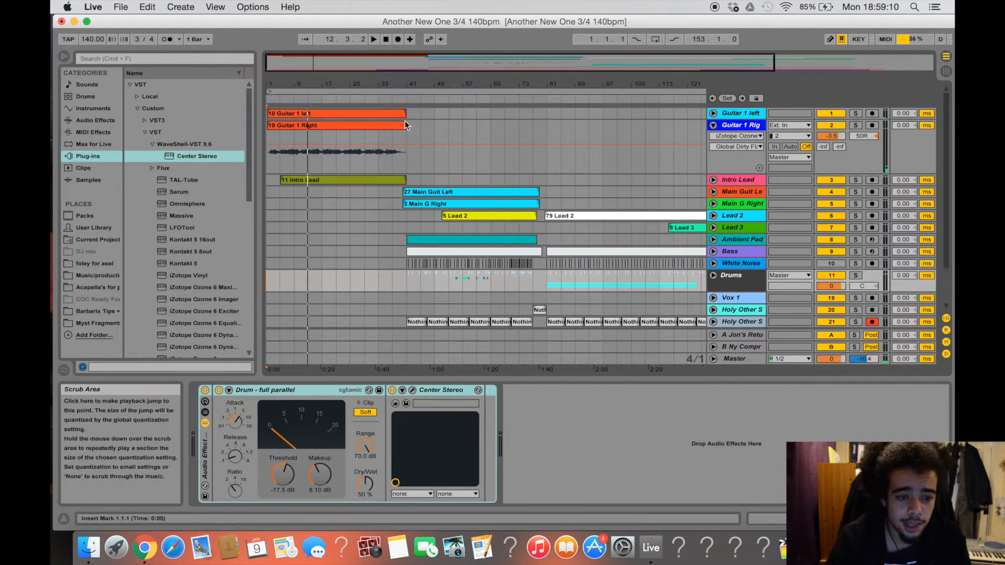
Set the time signature to 4/4 and play the song from bar 61 with the metronome on
{"action": "left_click_drag", "start_coordinate": [142, 39], "coordinate": [141, 34]}
{"action": "left_click_drag", "start_coordinate": [528, 84], "coordinate": [375, 131]}
{"action": "scroll", "coordinate": [375, 332], "scroll_direction": "down", "scroll_amount": 4}
{"action": "left_click", "coordinate": [407, 296]}
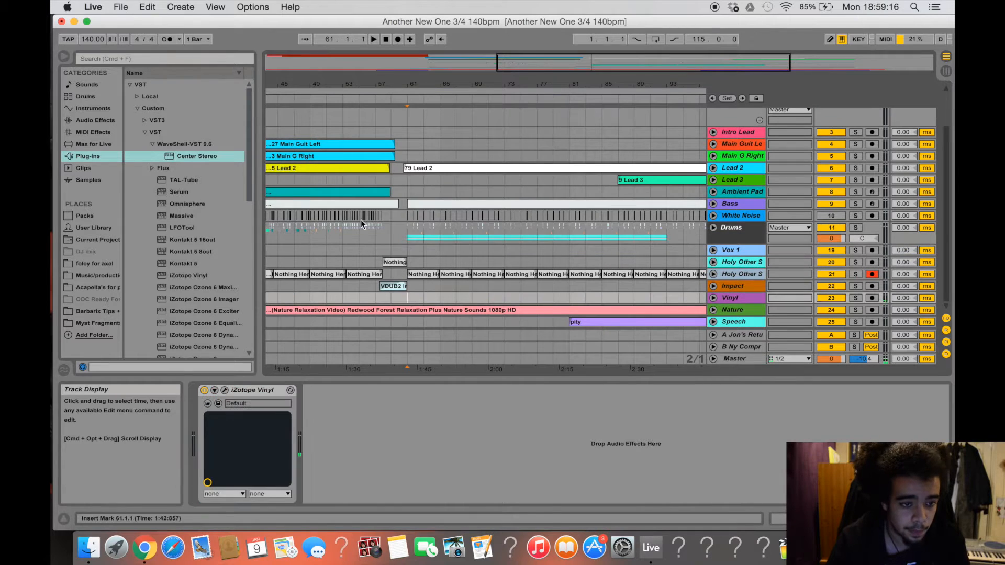
{"action": "left_click", "coordinate": [167, 39]}
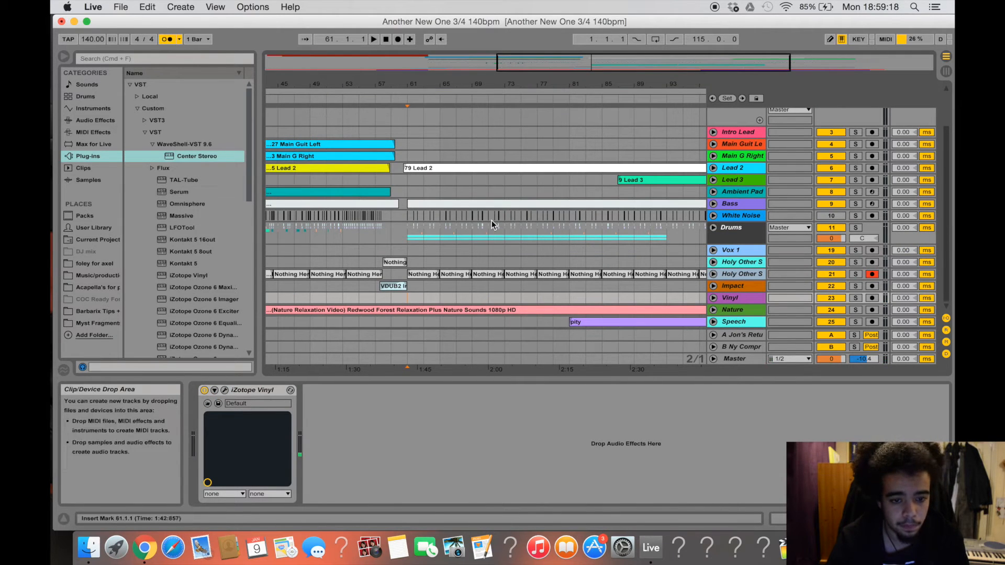
{"action": "key", "text": "space"}
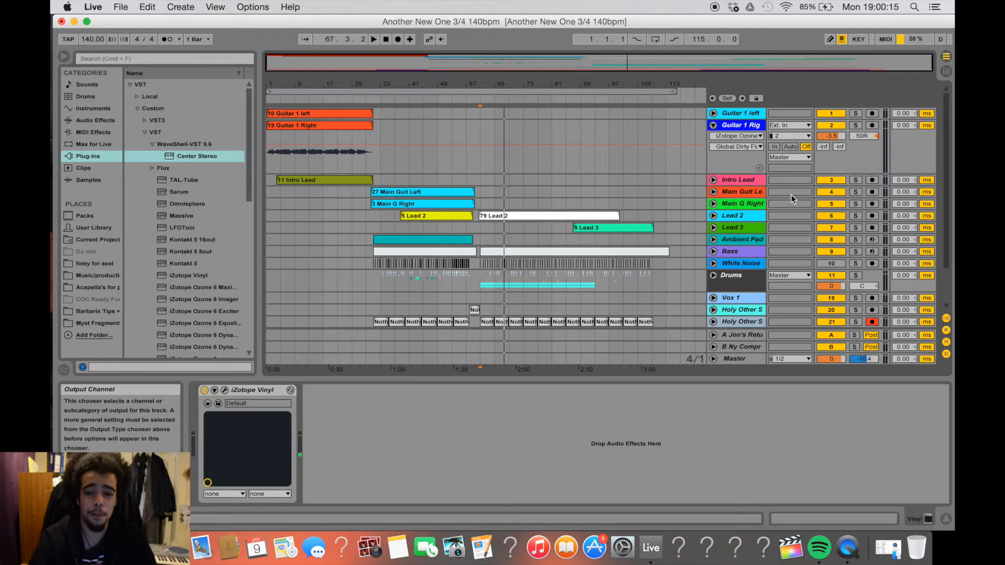
Examine the Guitar 1 Right track's effects: the EQ Eight and FabFilter Pro-Q 2 curves, the Ping Pong Delay and the Reverb
{"action": "left_click", "coordinate": [736, 165]}
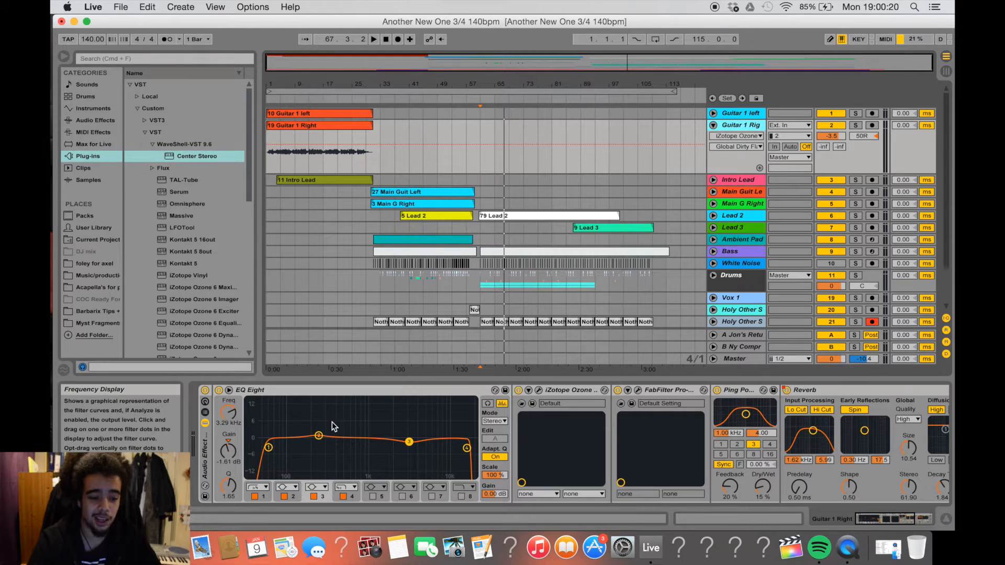
{"action": "scroll", "coordinate": [333, 421], "scroll_direction": "right", "scroll_amount": 1}
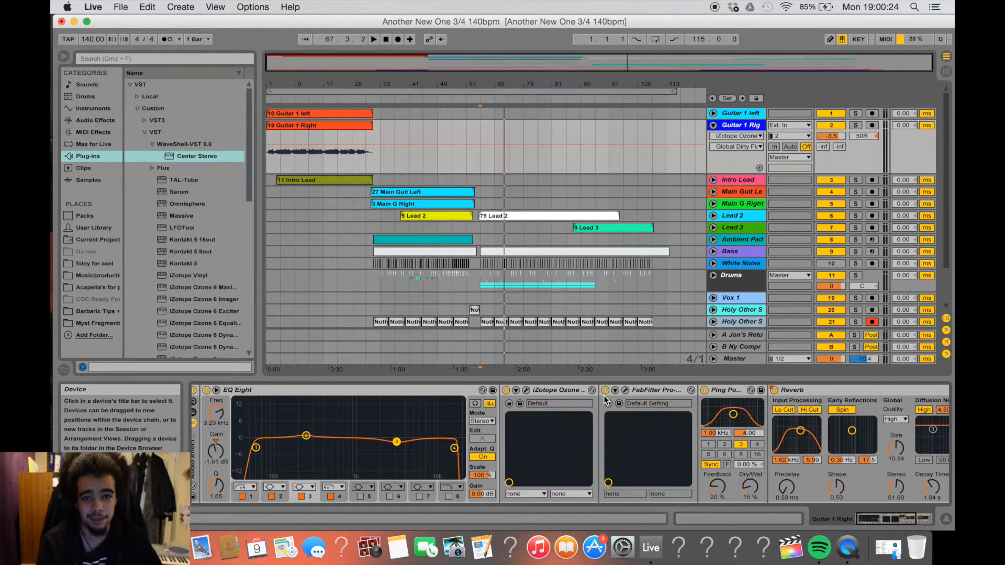
{"action": "scroll", "coordinate": [488, 409], "scroll_direction": "left", "scroll_amount": 1}
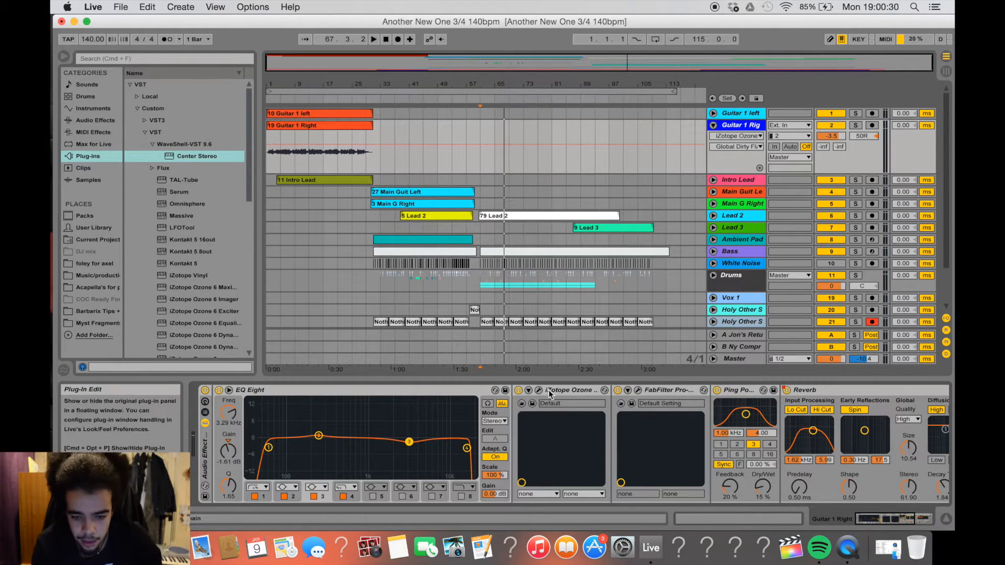
{"action": "left_click", "coordinate": [638, 390]}
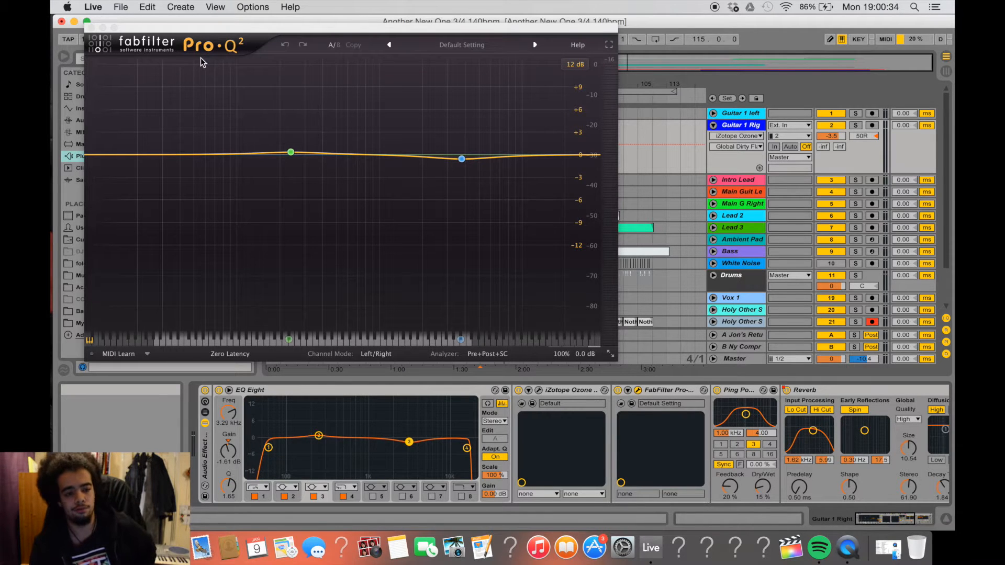
{"action": "mouse_move", "coordinate": [464, 172]}
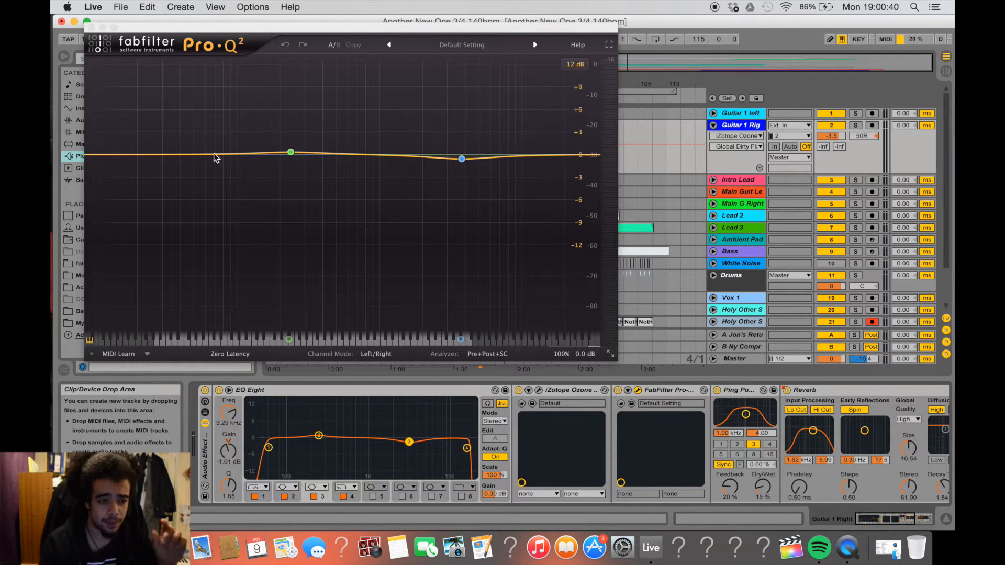
{"action": "left_click", "coordinate": [91, 28]}
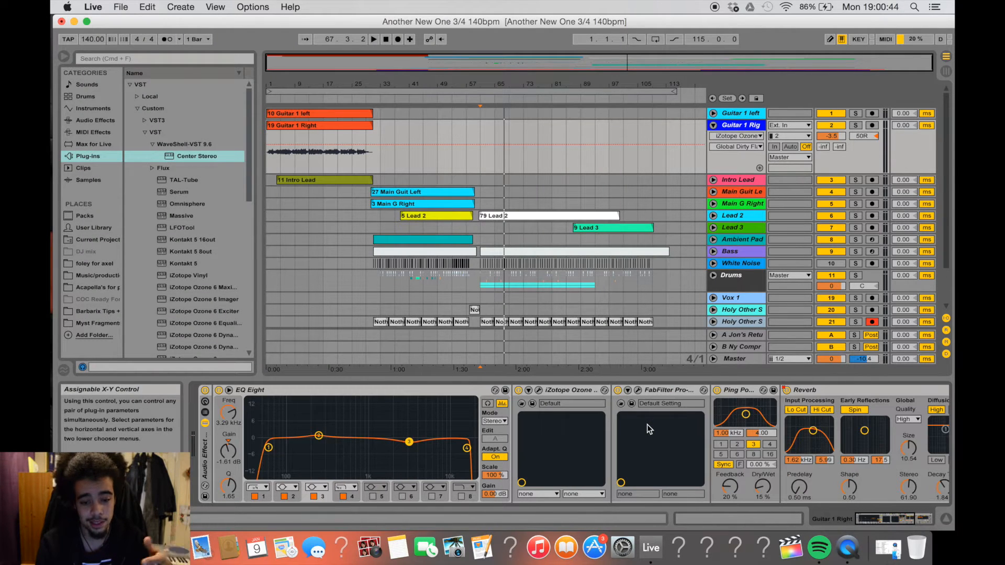
{"action": "scroll", "coordinate": [698, 467], "scroll_direction": "right", "scroll_amount": 5}
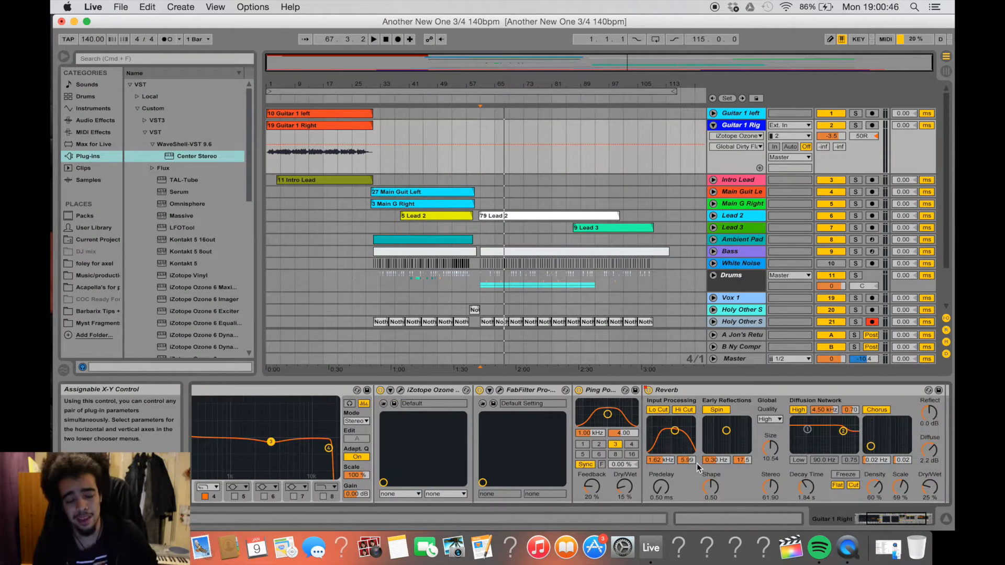
{"action": "scroll", "coordinate": [698, 468], "scroll_direction": "right", "scroll_amount": 1}
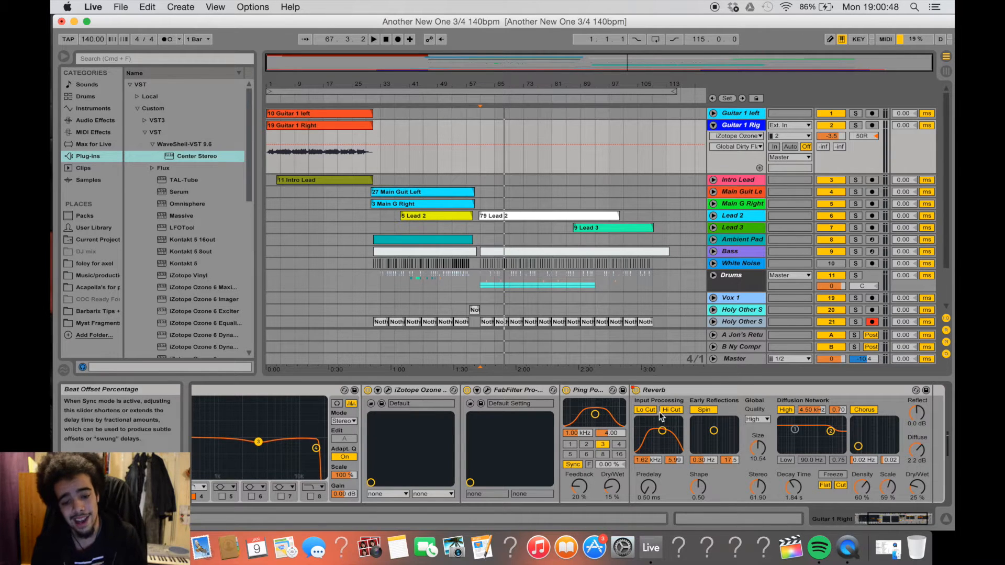
Play the guitar intro from bar 1 and unfold the Guitar 1 left track to show its waveform
{"action": "left_click_drag", "start_coordinate": [287, 82], "coordinate": [287, 120]}
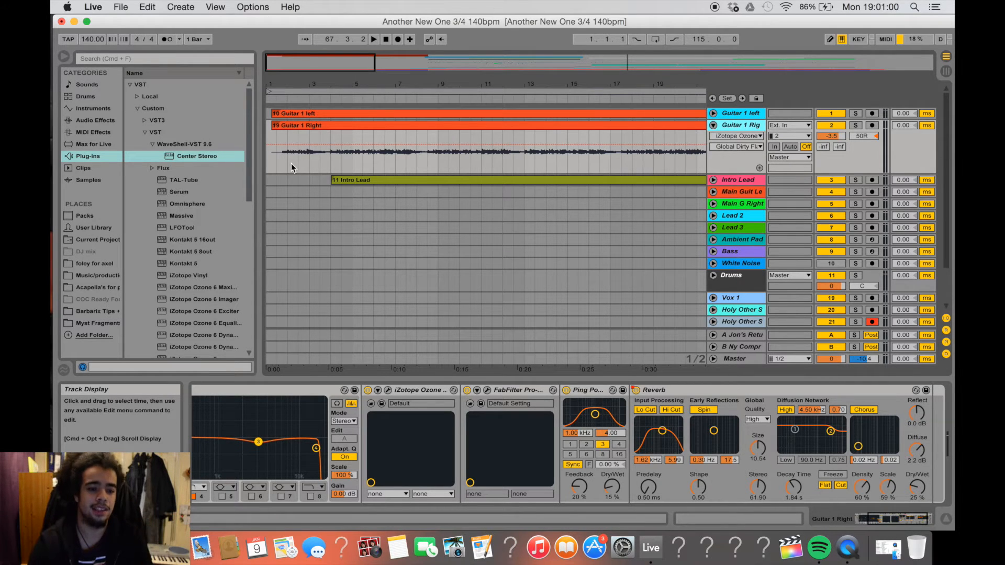
{"action": "left_click", "coordinate": [277, 159]}
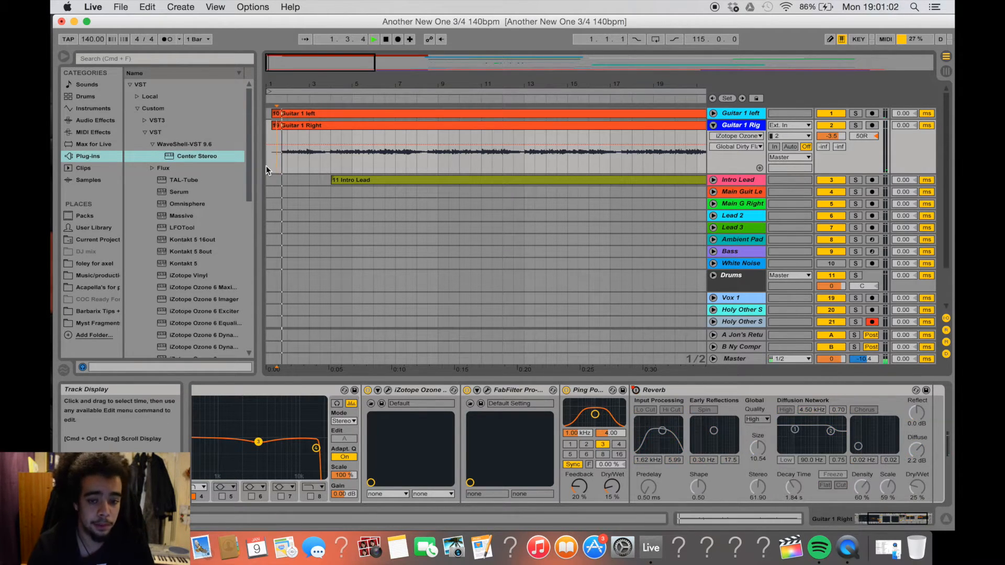
{"action": "key", "text": "space"}
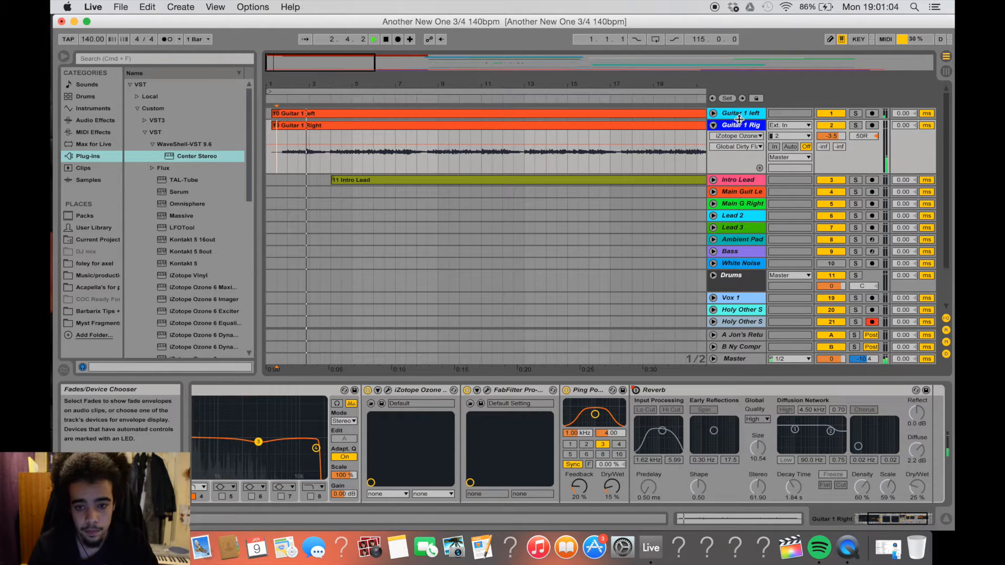
{"action": "left_click", "coordinate": [713, 113]}
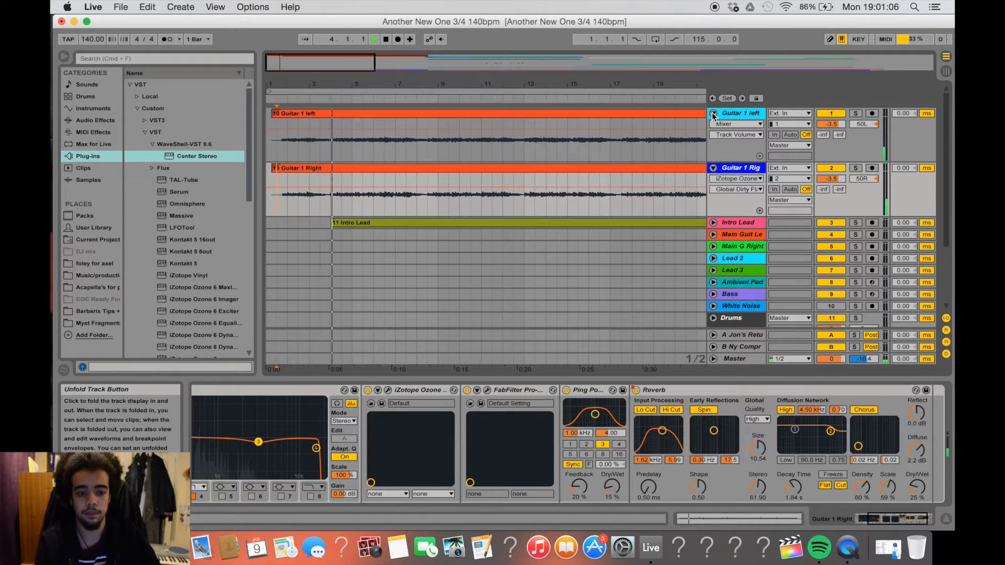
{"action": "left_click_drag", "start_coordinate": [424, 84], "coordinate": [358, 84]}
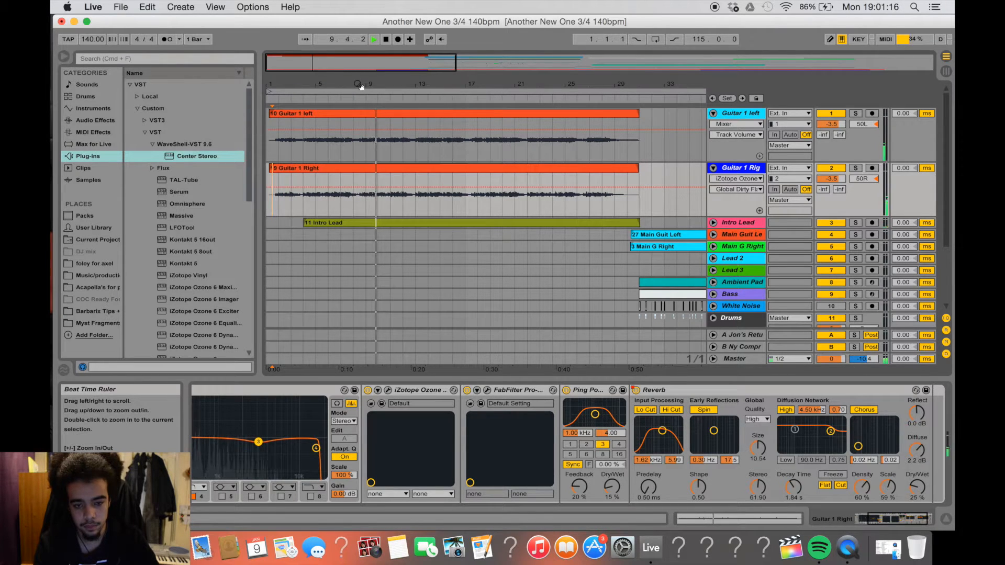
Unfold the Intro Lead track and review its effect chain from the FabFilter EQ through to the Utility
{"action": "left_click", "coordinate": [714, 223]}
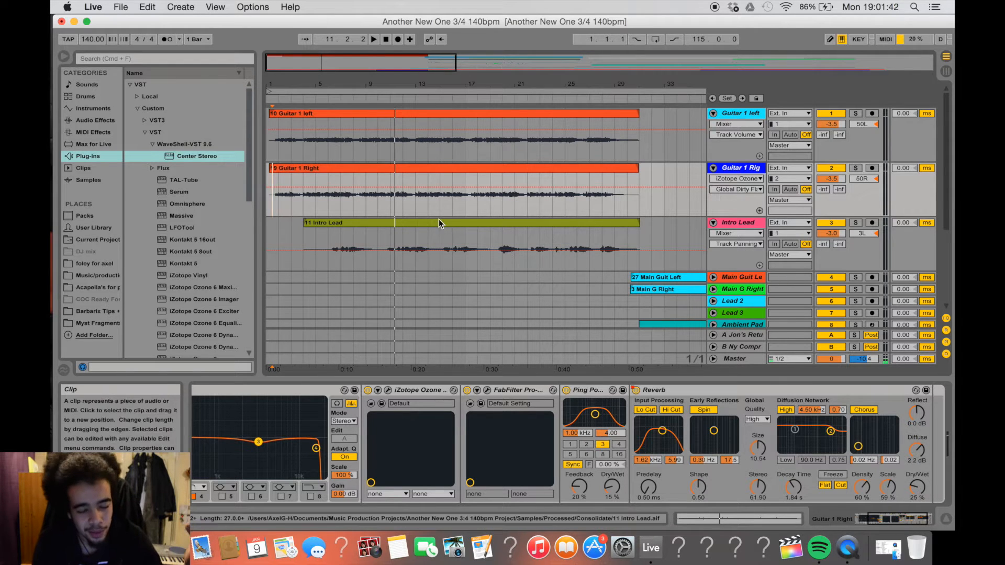
{"action": "mouse_move", "coordinate": [287, 86]}
{"action": "left_mouse_down"}
{"action": "mouse_move", "coordinate": [323, 121]}
{"action": "mouse_move", "coordinate": [308, 83]}
{"action": "left_mouse_up"}
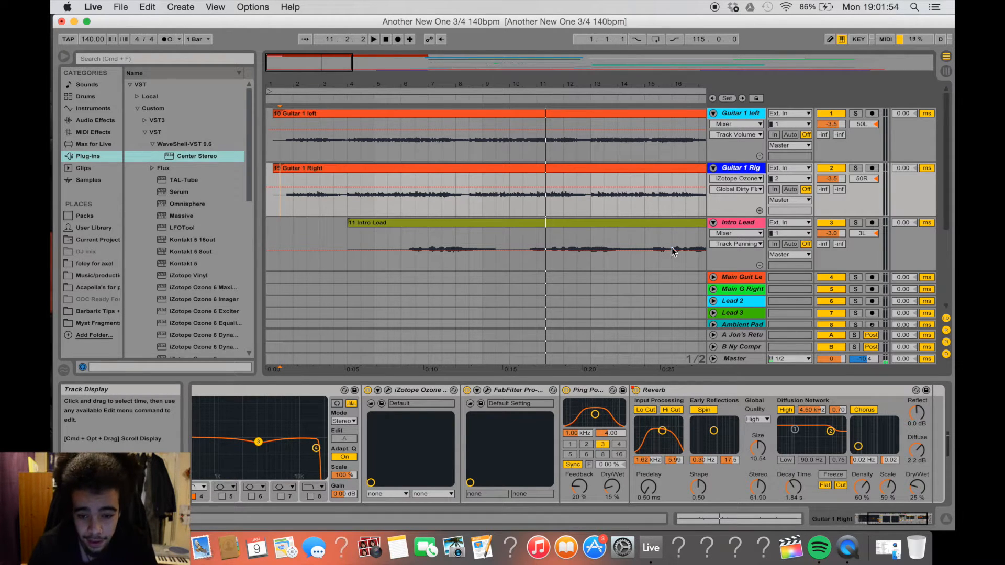
{"action": "left_click", "coordinate": [723, 255]}
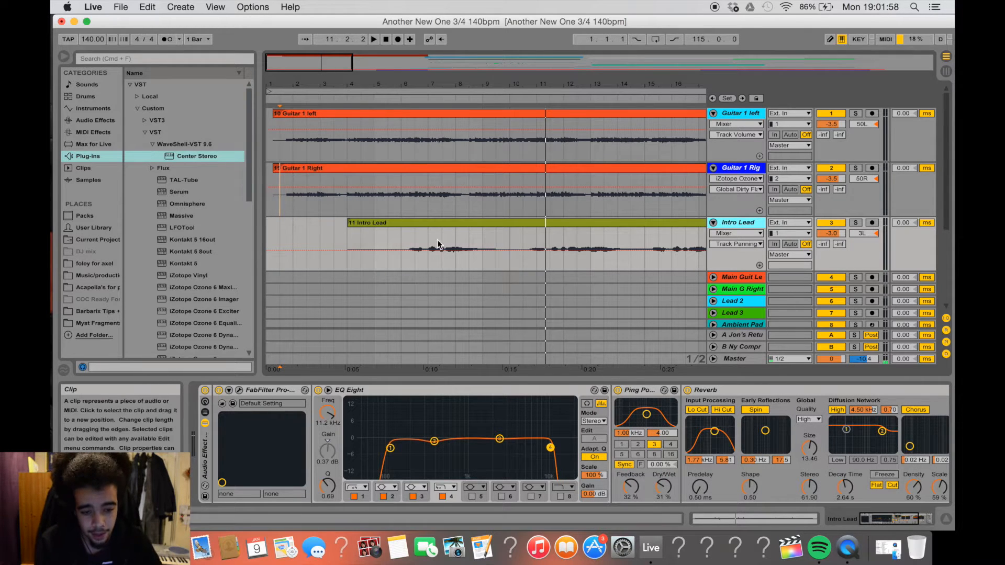
{"action": "left_click", "coordinate": [404, 262]}
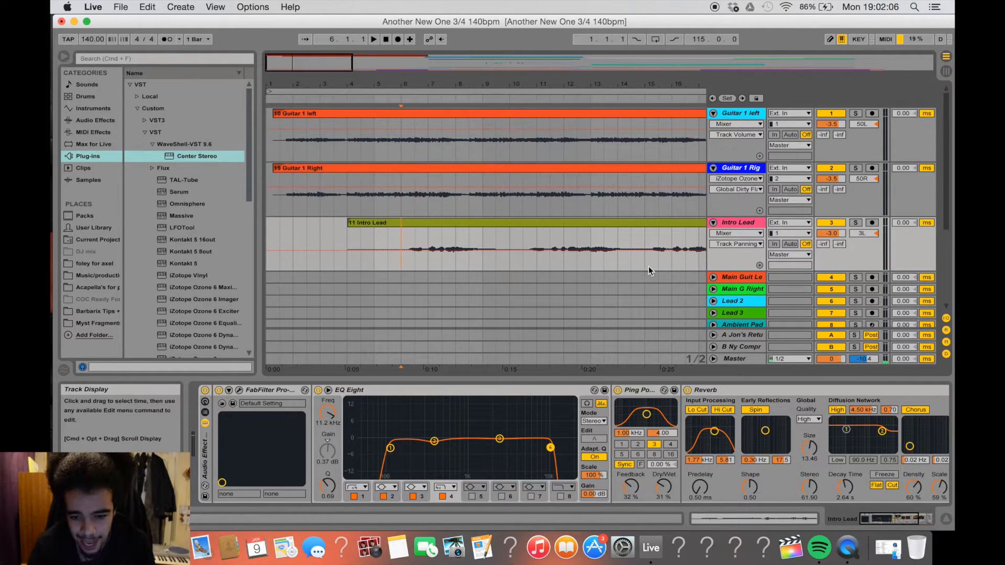
{"action": "scroll", "coordinate": [604, 390], "scroll_direction": "right", "scroll_amount": 6}
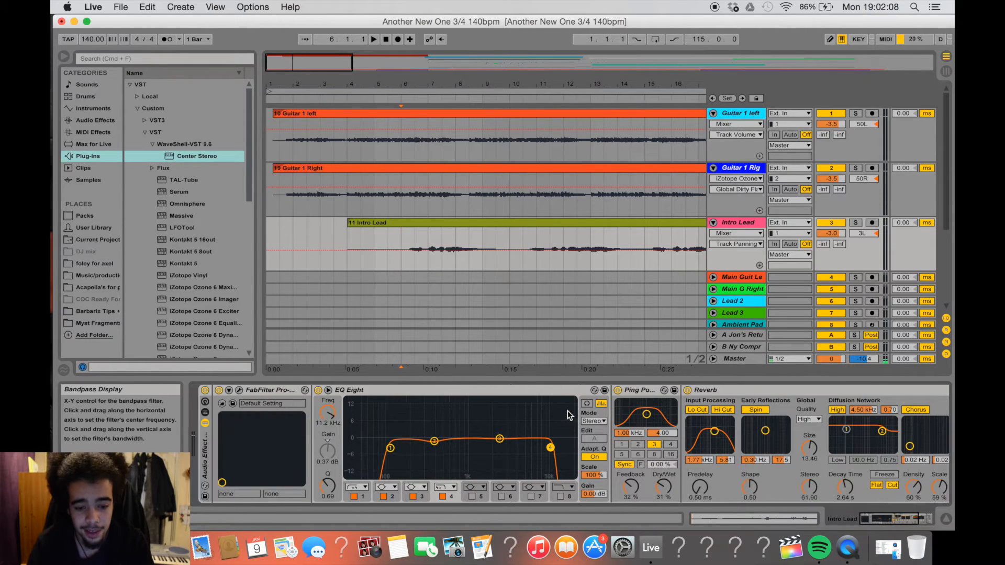
{"action": "scroll", "coordinate": [754, 443], "scroll_direction": "right", "scroll_amount": 2}
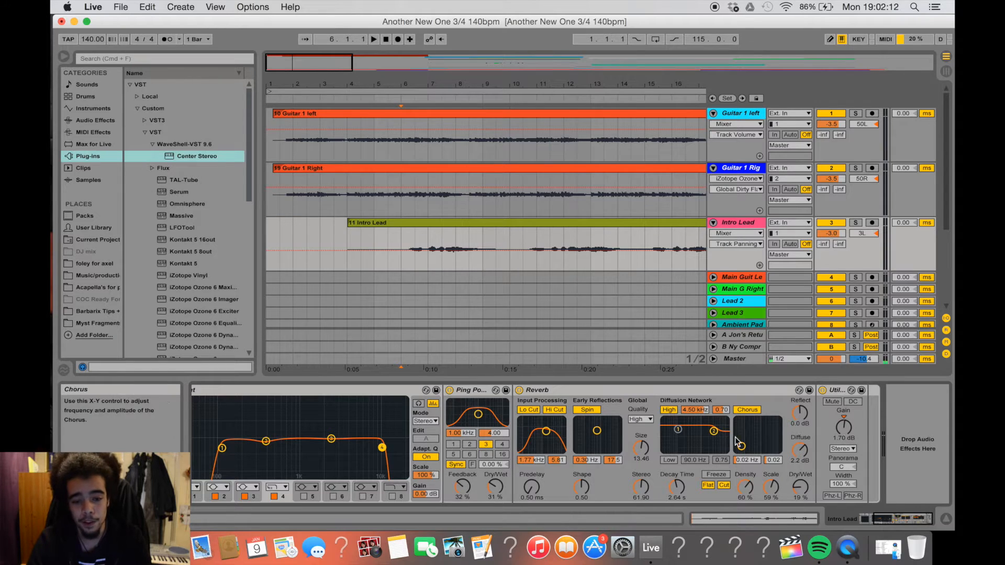
Set the Intro Lead clip's gain to -14.9 dB
{"action": "double_click", "coordinate": [472, 267]}
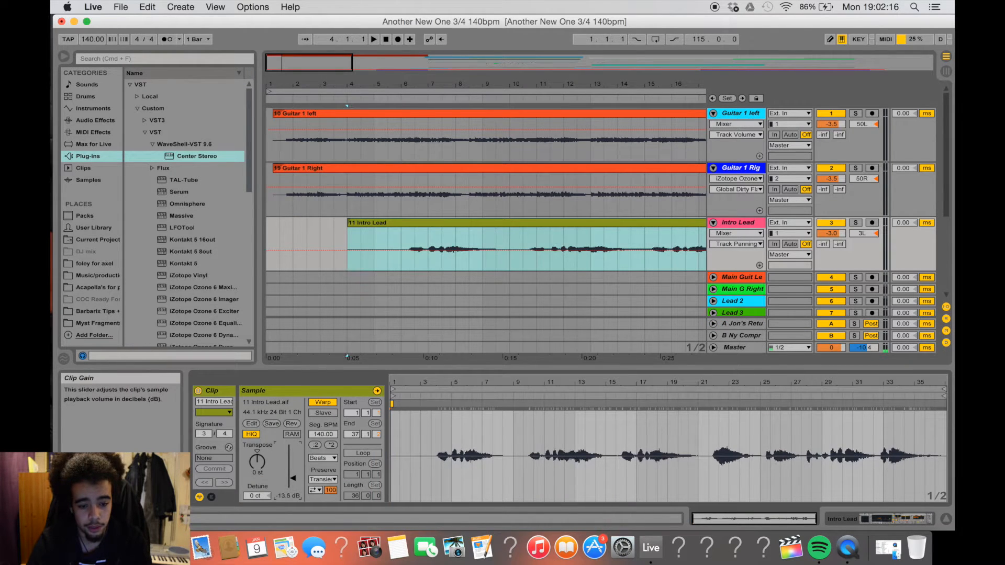
{"action": "left_click_drag", "start_coordinate": [293, 478], "coordinate": [293, 479]}
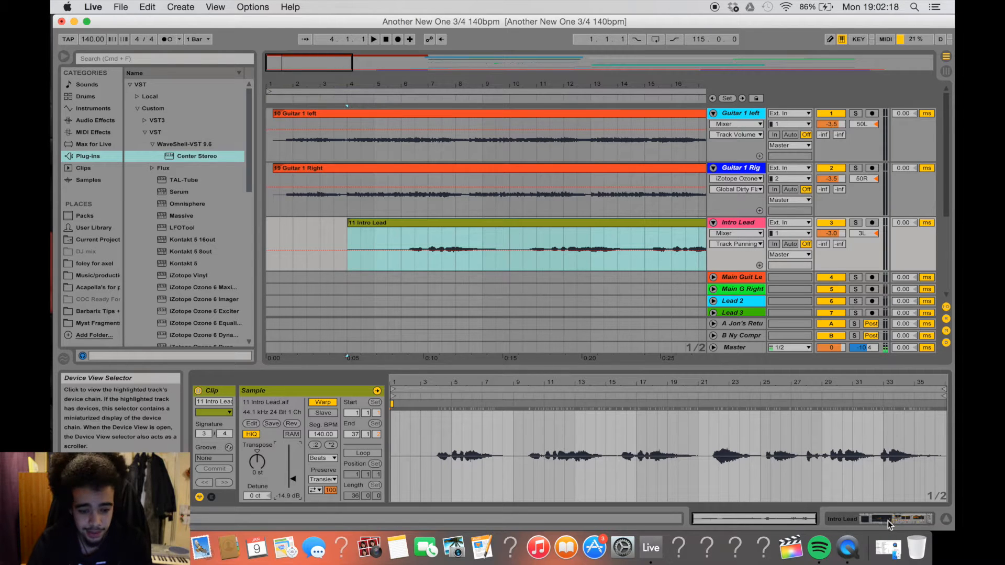
Play the Intro Lead track soloed from bar 6, then compare it with the full mix and stop playback
{"action": "scroll", "coordinate": [546, 332], "scroll_direction": "right", "scroll_amount": 15}
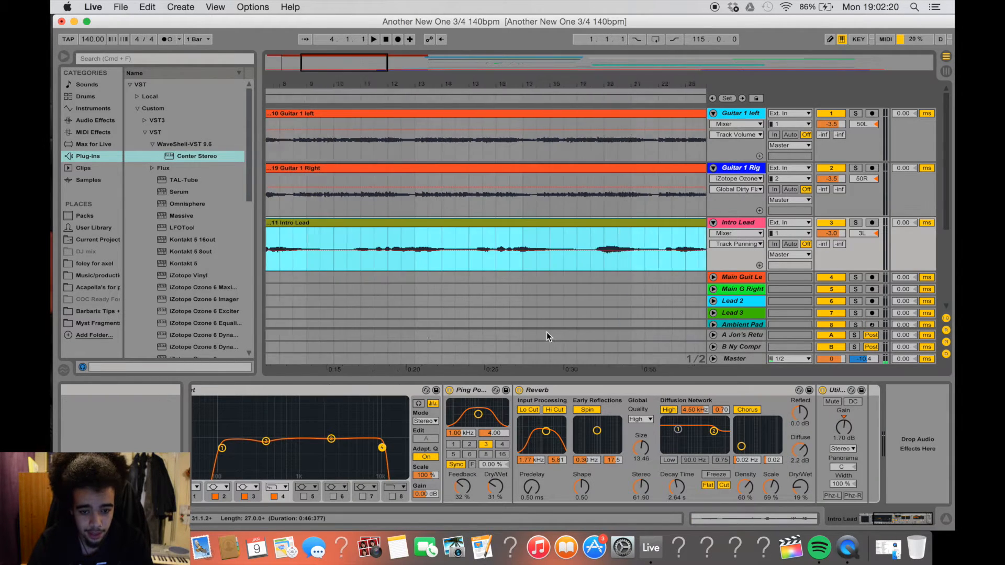
{"action": "scroll", "coordinate": [542, 328], "scroll_direction": "left", "scroll_amount": 15}
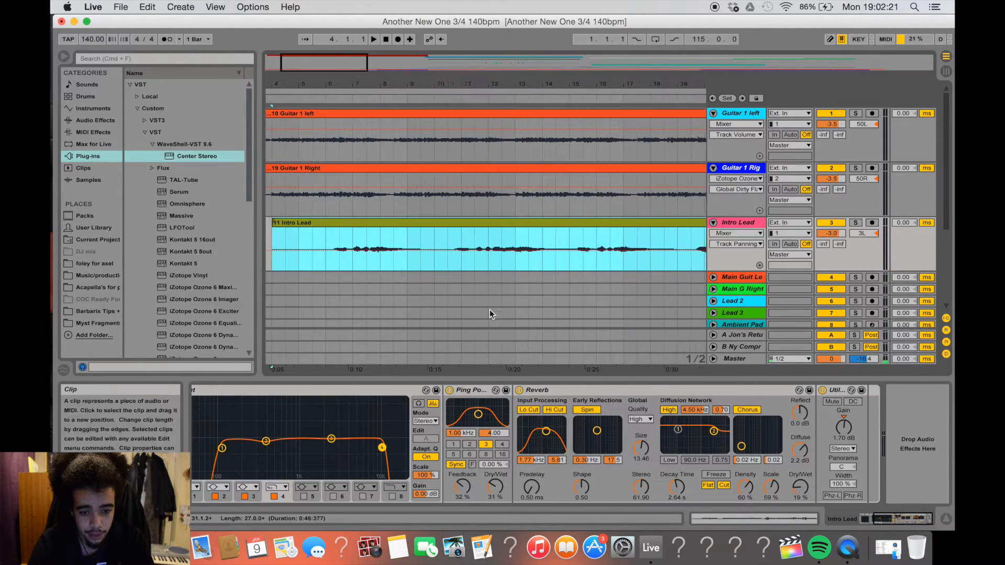
{"action": "left_click", "coordinate": [389, 266]}
{"action": "left_click", "coordinate": [854, 224]}
{"action": "key", "text": "space"}
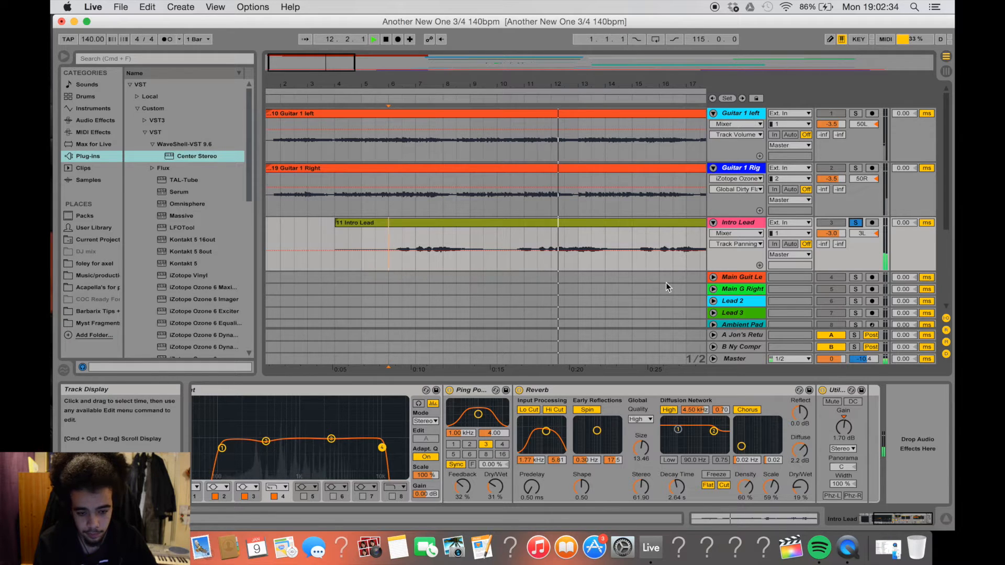
{"action": "scroll", "coordinate": [666, 287], "scroll_direction": "left", "scroll_amount": 2}
{"action": "scroll", "coordinate": [597, 390], "scroll_direction": "left", "scroll_amount": 5}
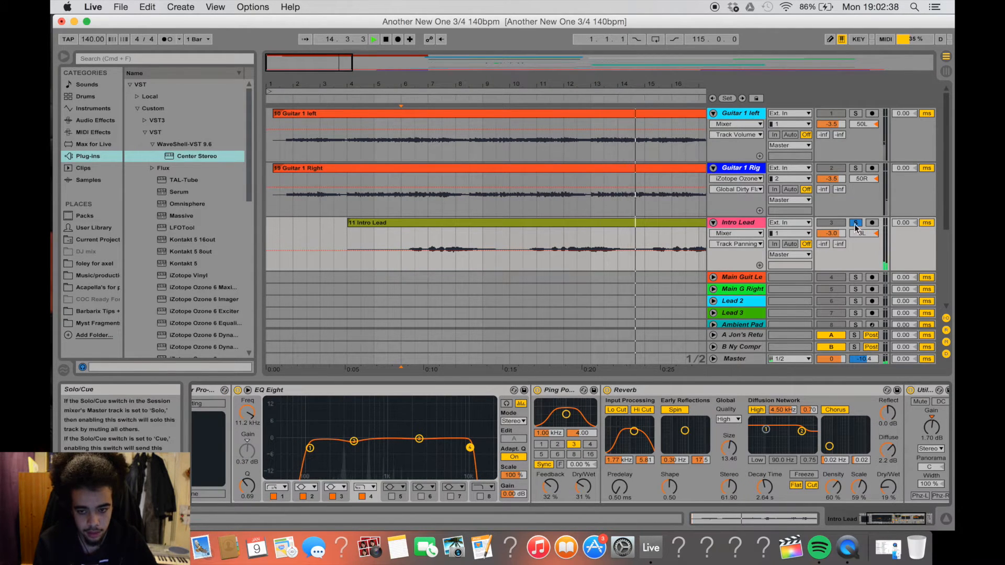
{"action": "left_click", "coordinate": [856, 223]}
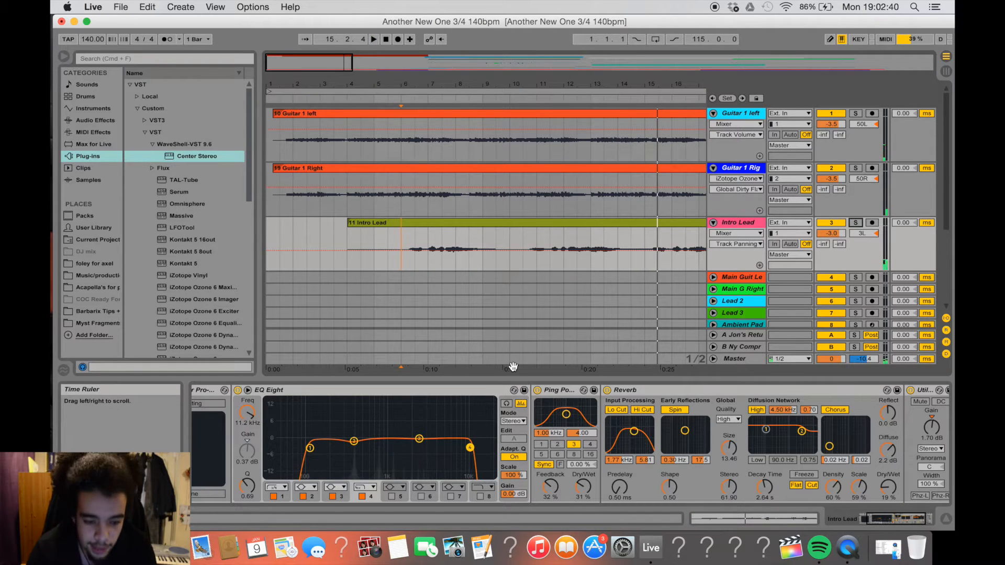
{"action": "key", "text": "space"}
Solo the Intro Lead track again and replay its first phrase from bar 6 while checking the EQ Eight spectrum
{"action": "key", "text": "space"}
{"action": "left_click", "coordinate": [857, 223]}
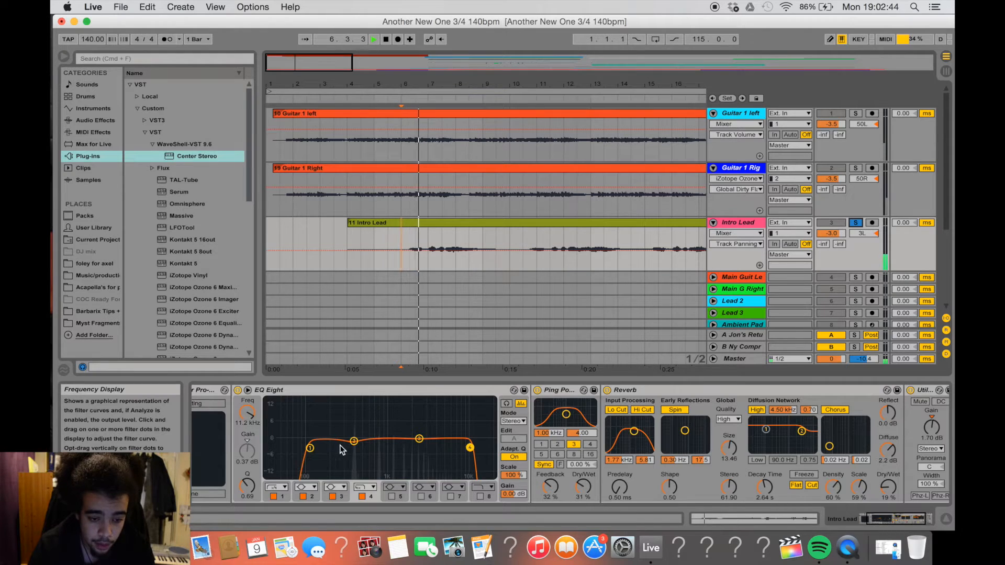
{"action": "key", "text": "space"}
{"action": "key", "text": "space"}
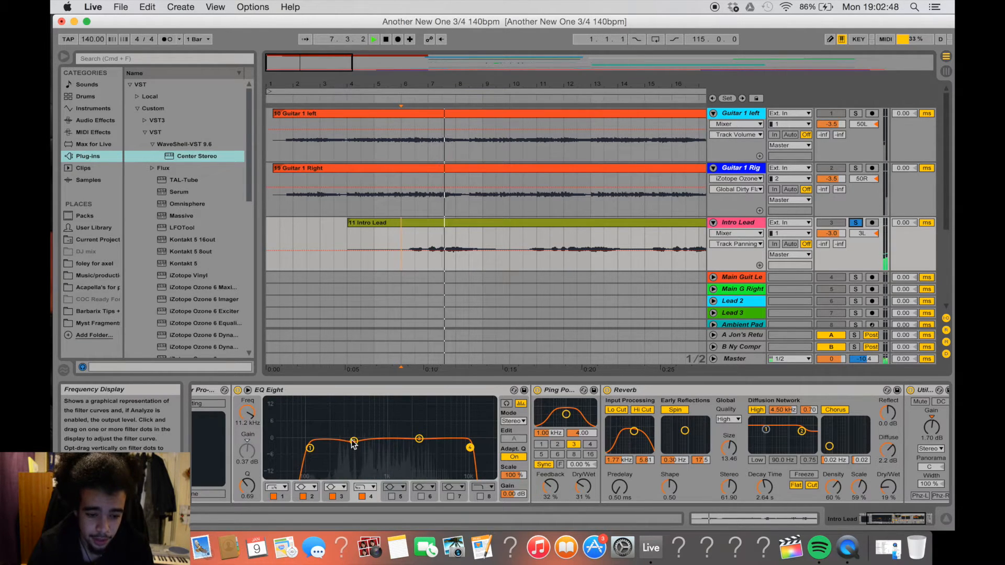
{"action": "key", "text": "space"}
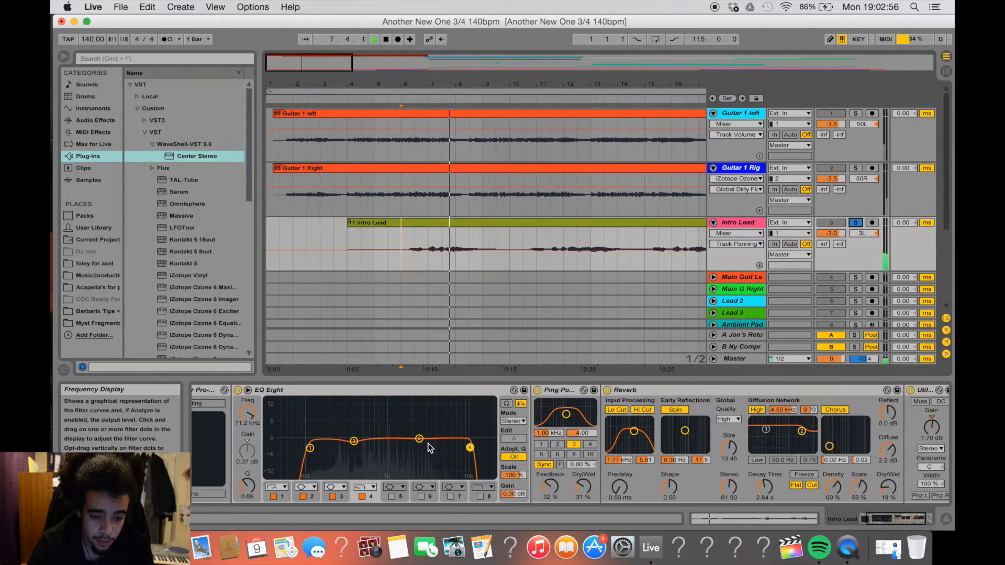
Nudge band 2 of the Intro Lead's EQ Eight slightly higher and set band 3 to 4.49 kHz and -0.87 dB while auditioning
{"action": "key", "text": "space"}
{"action": "mouse_move", "coordinate": [354, 441]}
{"action": "left_mouse_down"}
{"action": "mouse_move", "coordinate": [361, 398]}
{"action": "mouse_move", "coordinate": [357, 442]}
{"action": "left_mouse_up"}
{"action": "key", "text": "space"}
{"action": "key", "text": "space"}
{"action": "key", "text": "space"}
{"action": "mouse_move", "coordinate": [419, 438]}
{"action": "left_mouse_down"}
{"action": "mouse_move", "coordinate": [447, 399]}
{"action": "mouse_move", "coordinate": [446, 440]}
{"action": "mouse_move", "coordinate": [427, 441]}
{"action": "mouse_move", "coordinate": [439, 440]}
{"action": "left_mouse_up"}
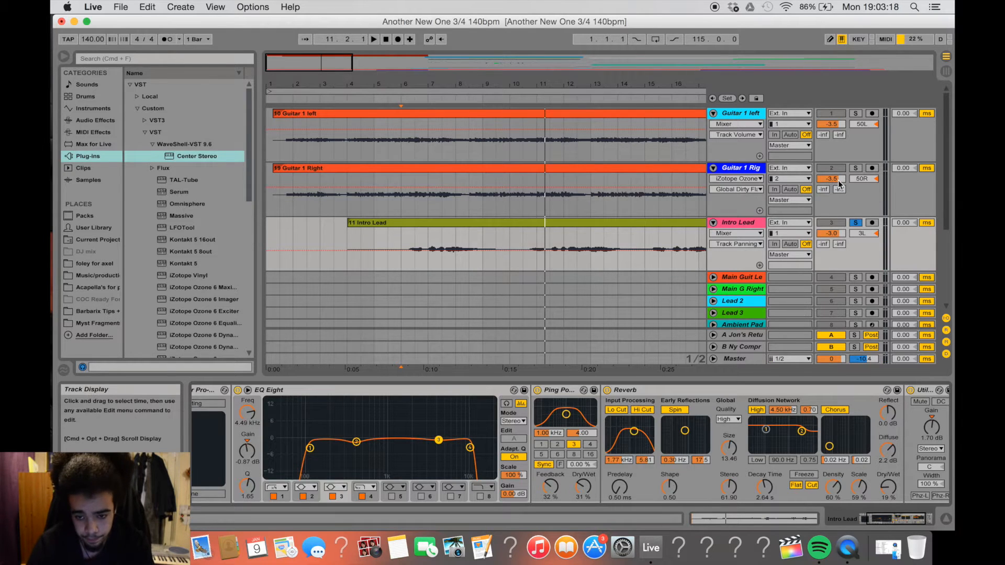
Unsolo the Intro Lead, fold it and both Guitar 1 tracks, and show the whole arrangement
{"action": "left_click", "coordinate": [855, 222]}
{"action": "left_click", "coordinate": [712, 223]}
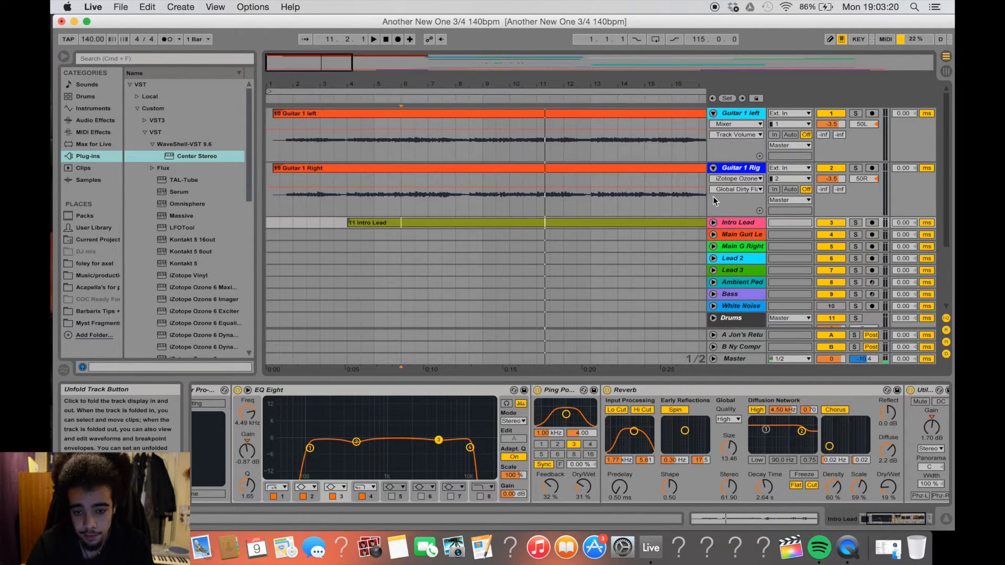
{"action": "left_click", "coordinate": [712, 170]}
{"action": "left_click", "coordinate": [713, 113]}
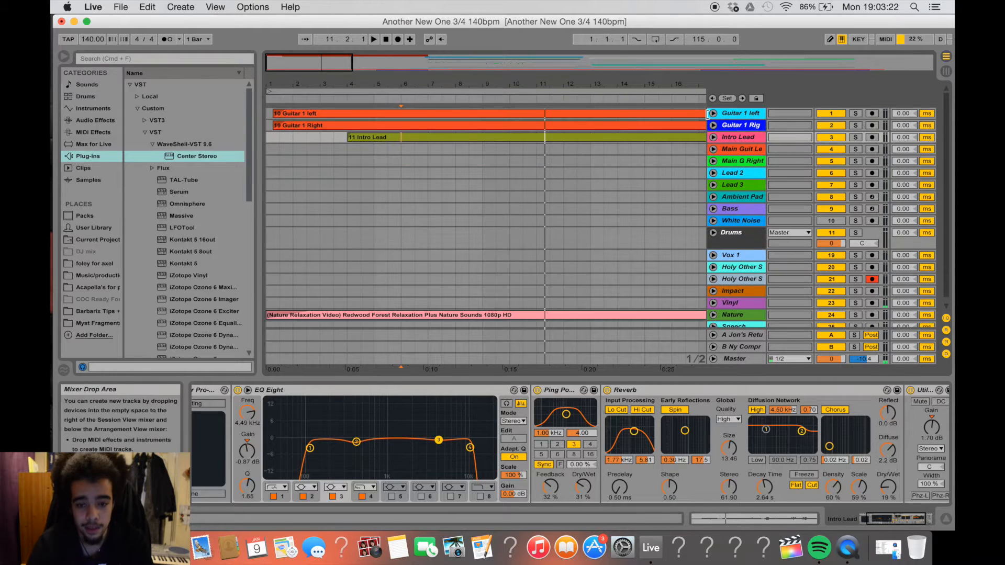
{"action": "left_click_drag", "start_coordinate": [658, 86], "coordinate": [658, 32]}
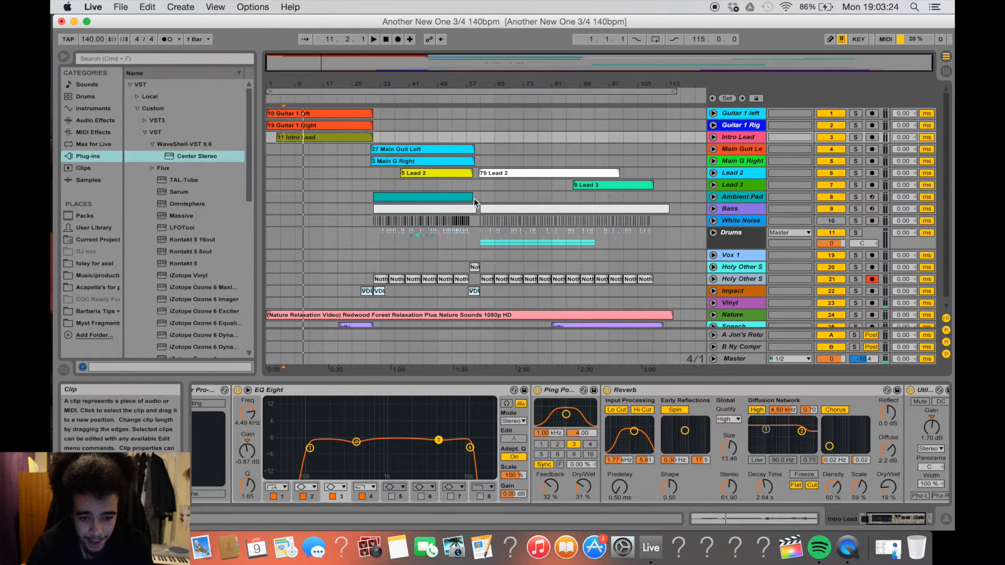
Set the playback position to bar 61 and review the Bass track's devices, from the Operator rack to the EQ Eight and Compressor
{"action": "scroll", "coordinate": [476, 221], "scroll_direction": "down", "scroll_amount": 1}
{"action": "left_click", "coordinate": [483, 260]}
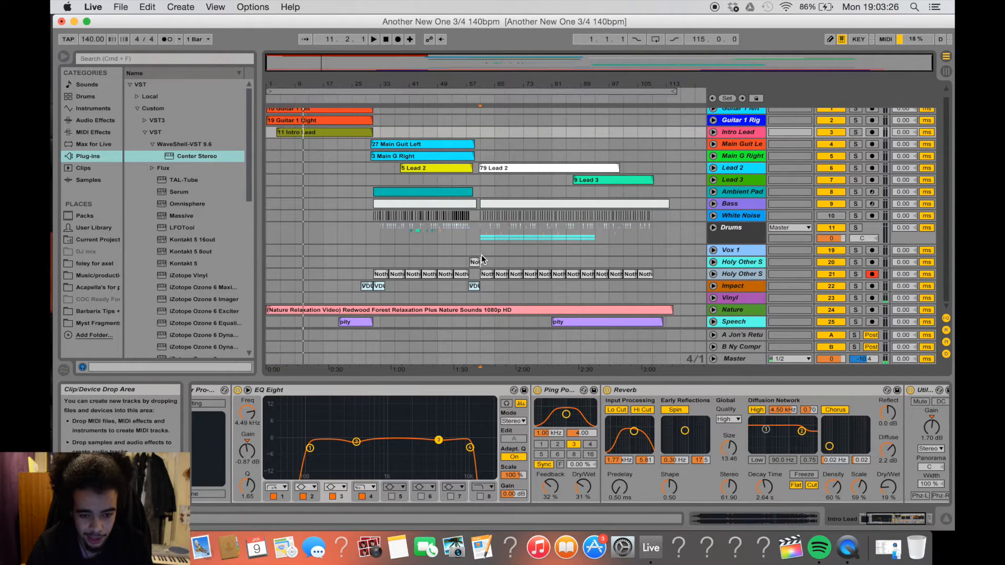
{"action": "left_click", "coordinate": [734, 205]}
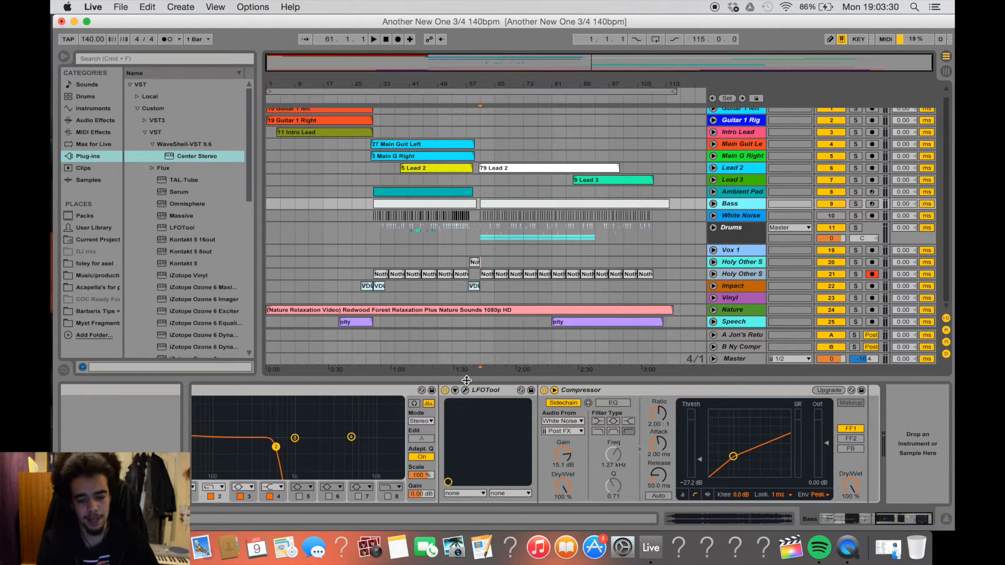
{"action": "scroll", "coordinate": [464, 462], "scroll_direction": "left", "scroll_amount": 10}
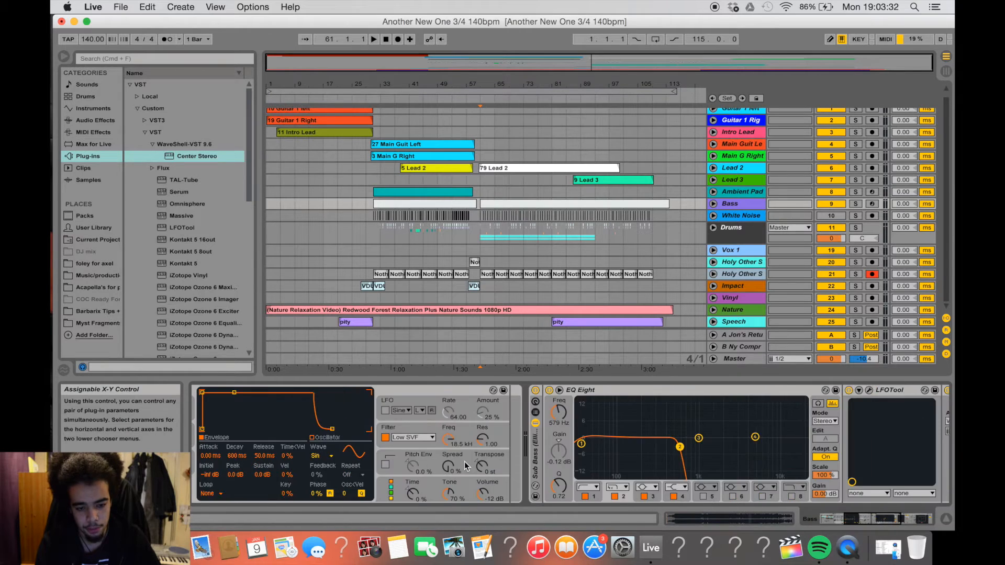
{"action": "scroll", "coordinate": [464, 462], "scroll_direction": "left", "scroll_amount": 5}
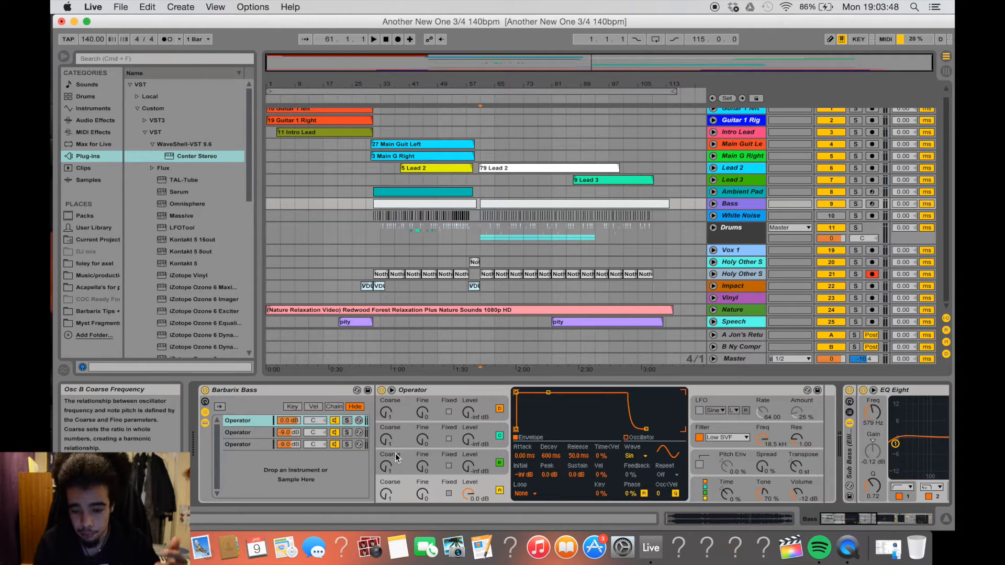
{"action": "scroll", "coordinate": [396, 456], "scroll_direction": "right", "scroll_amount": 15}
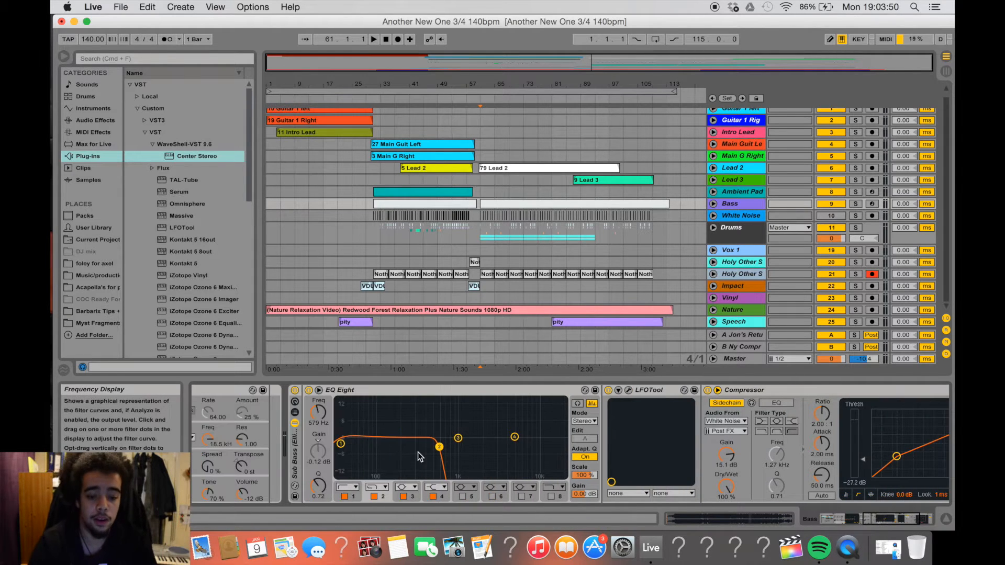
Play briefly from bar 61, then solo the Bass track and replay the section while watching its EQ Eight spectrum
{"action": "key", "text": "space"}
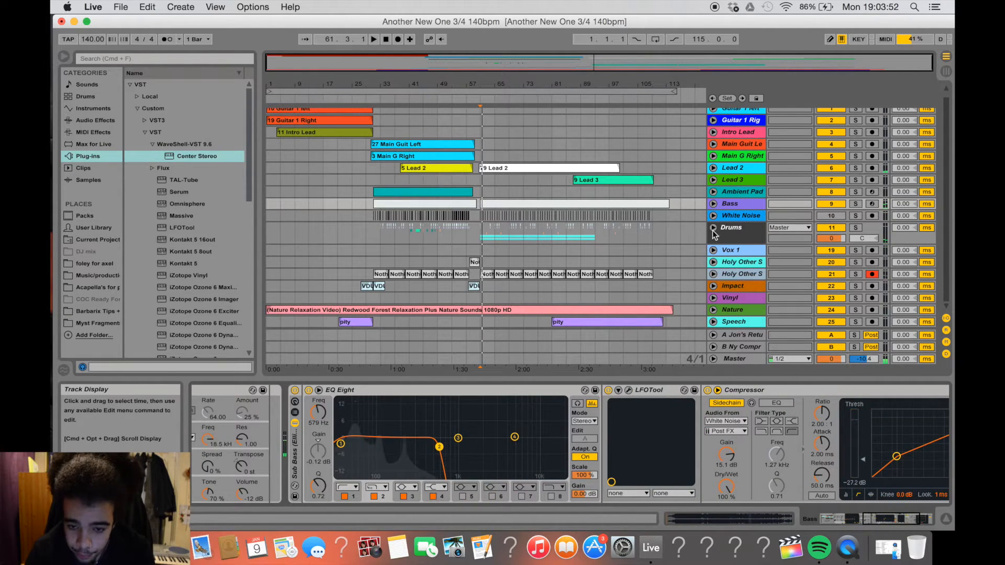
{"action": "left_click", "coordinate": [855, 203]}
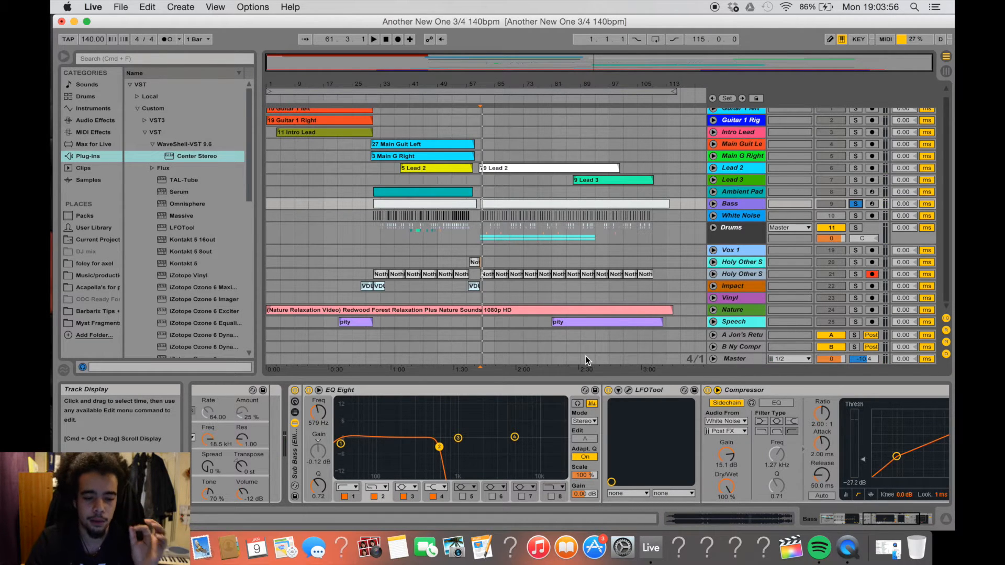
{"action": "key", "text": "space"}
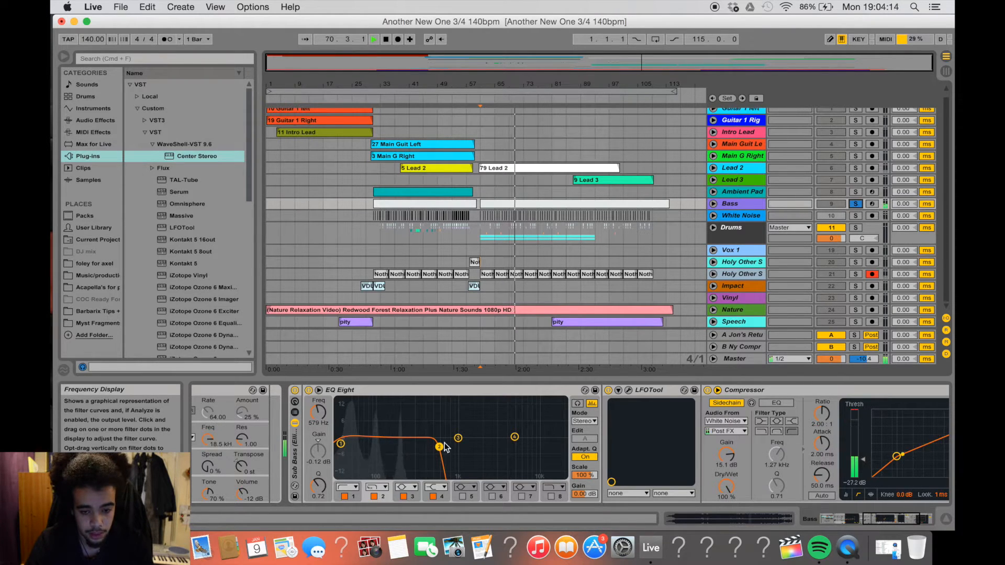
Raise the low-pass band of the Bass track's EQ Eight to 22.0 kHz and replay the soloed bass
{"action": "key", "text": "space"}
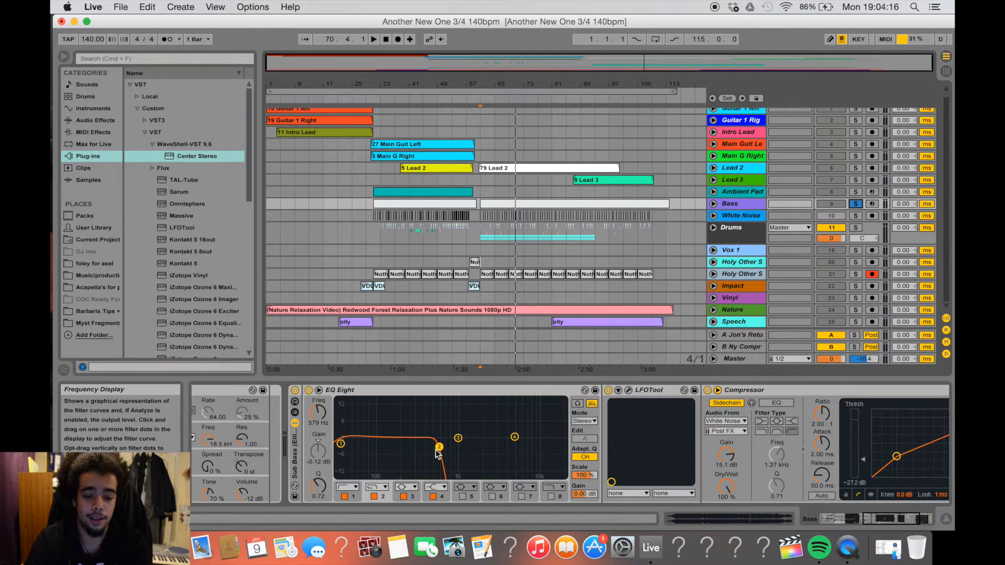
{"action": "left_click_drag", "start_coordinate": [439, 448], "coordinate": [527, 446]}
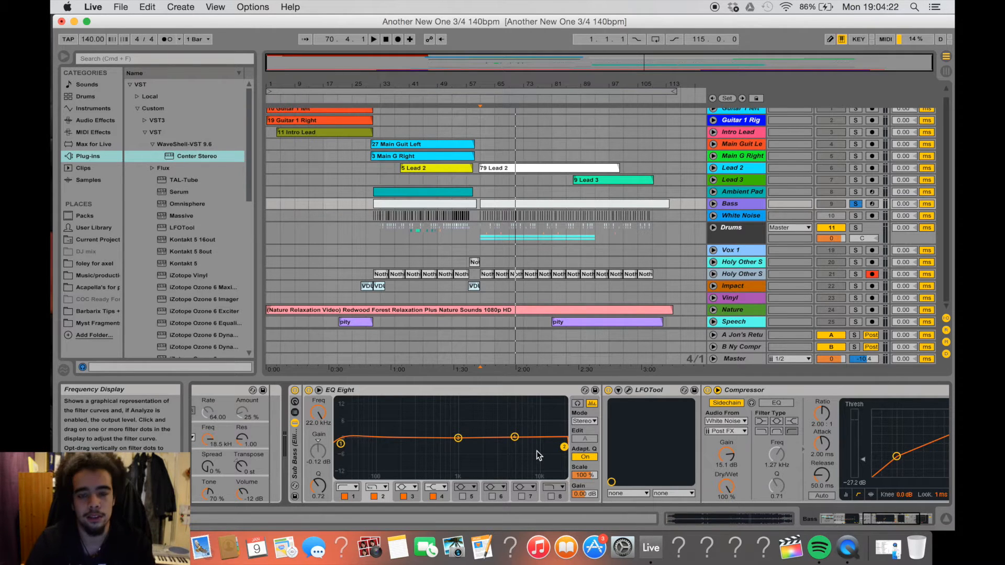
{"action": "key", "text": "space"}
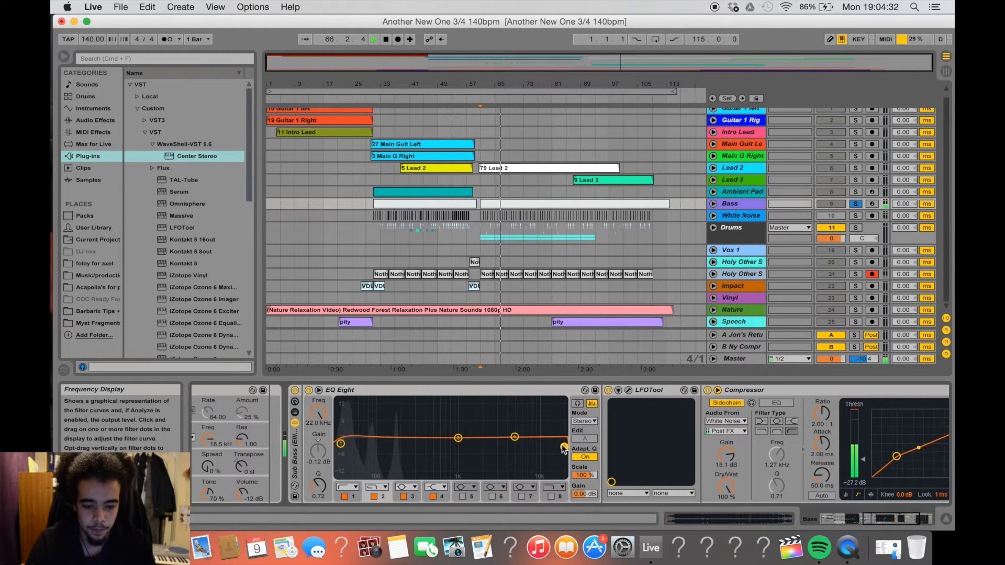
Lower the Bass EQ Eight's low-pass band to 360 Hz, replay the soloed bass, and unsolo the track to hear the mix
{"action": "left_click_drag", "start_coordinate": [561, 447], "coordinate": [423, 447]}
{"action": "key", "text": "space"}
{"action": "key", "text": "space"}
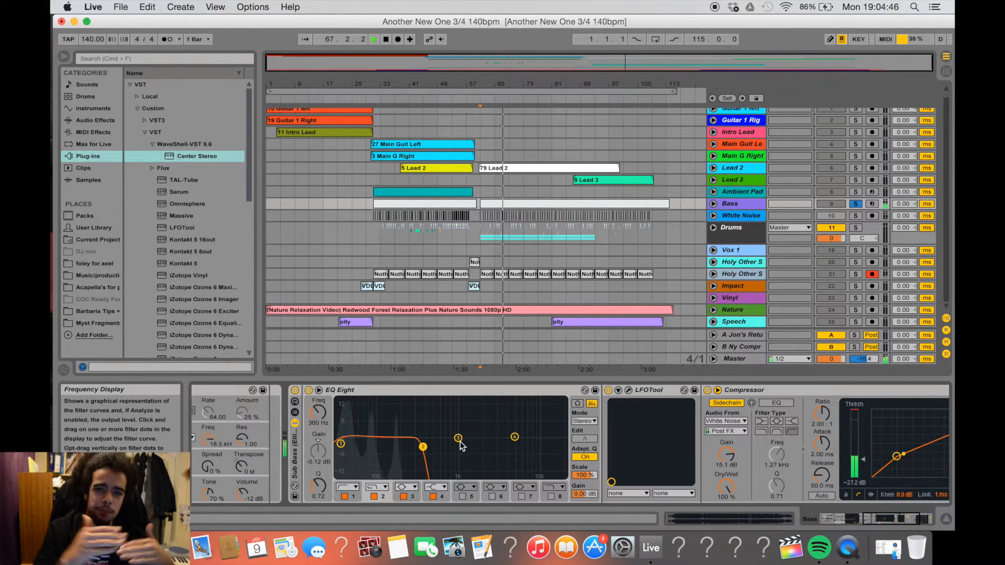
{"action": "left_click", "coordinate": [857, 207]}
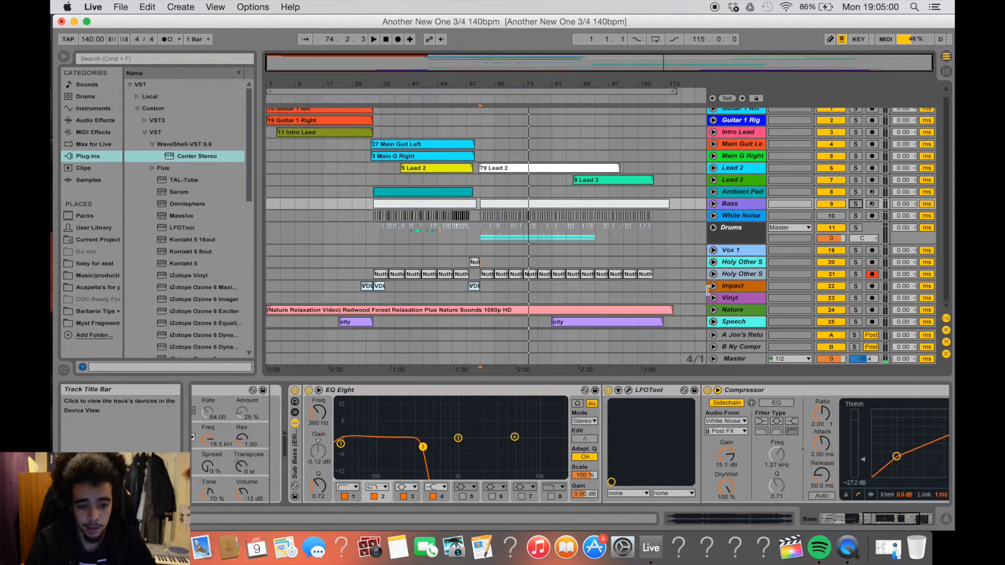
View the Vinyl track's device, then unfold the Speech track to show its clips, volume automation and effects
{"action": "left_click", "coordinate": [729, 300]}
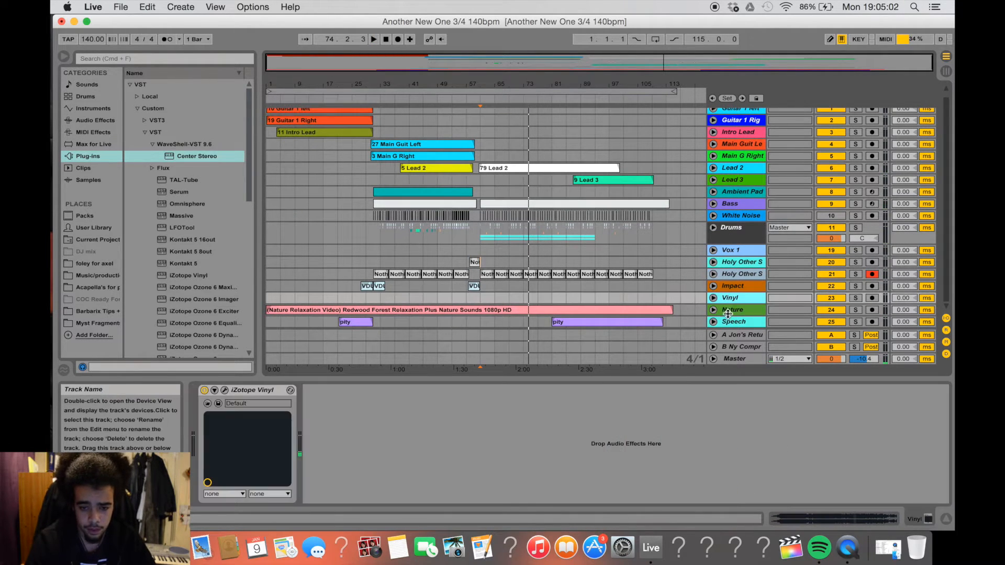
{"action": "left_click", "coordinate": [725, 321]}
{"action": "left_click", "coordinate": [713, 321]}
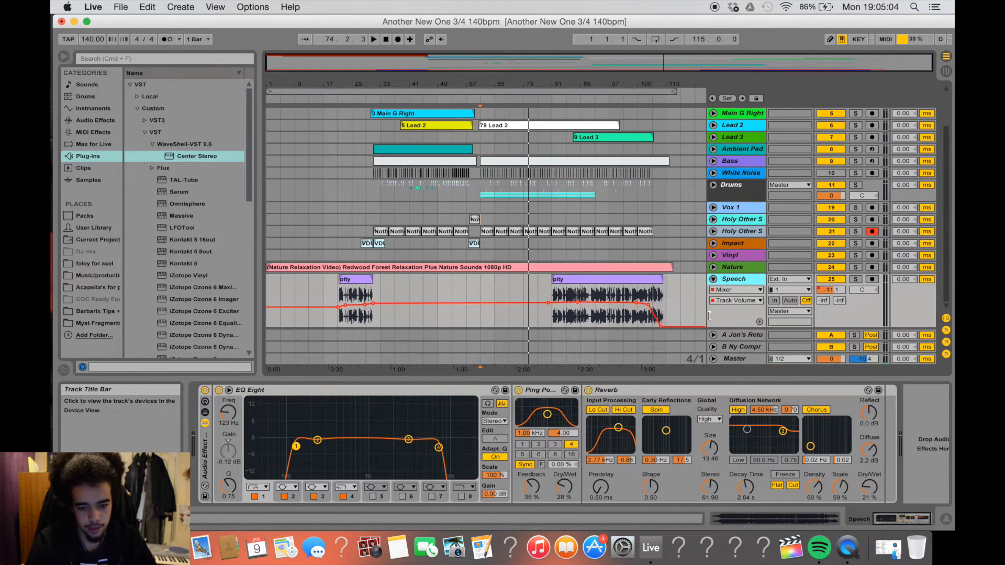
{"action": "scroll", "coordinate": [615, 258], "scroll_direction": "down", "scroll_amount": 3}
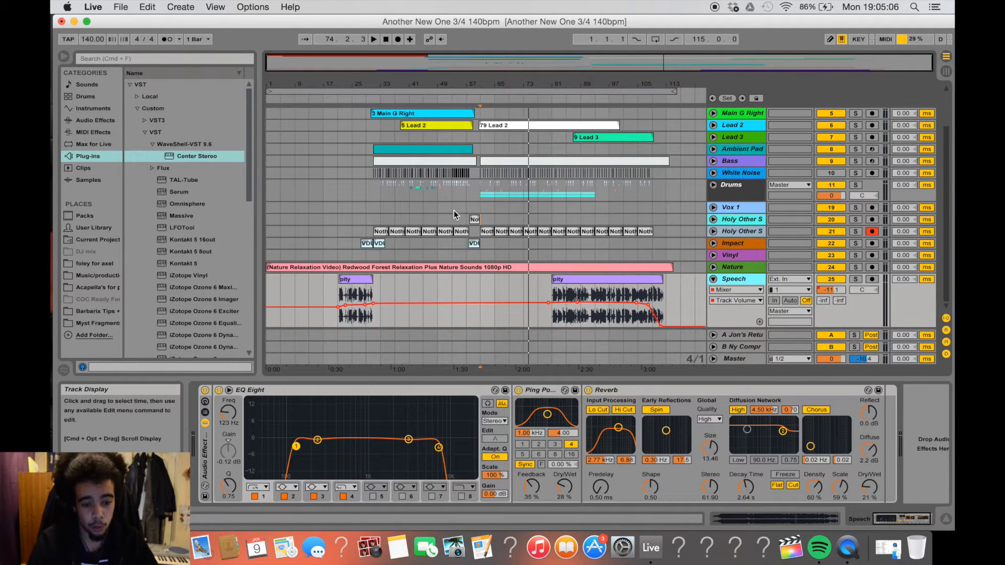
{"action": "scroll", "coordinate": [344, 197], "scroll_direction": "up", "scroll_amount": 3}
{"action": "scroll", "coordinate": [338, 193], "scroll_direction": "down", "scroll_amount": 3}
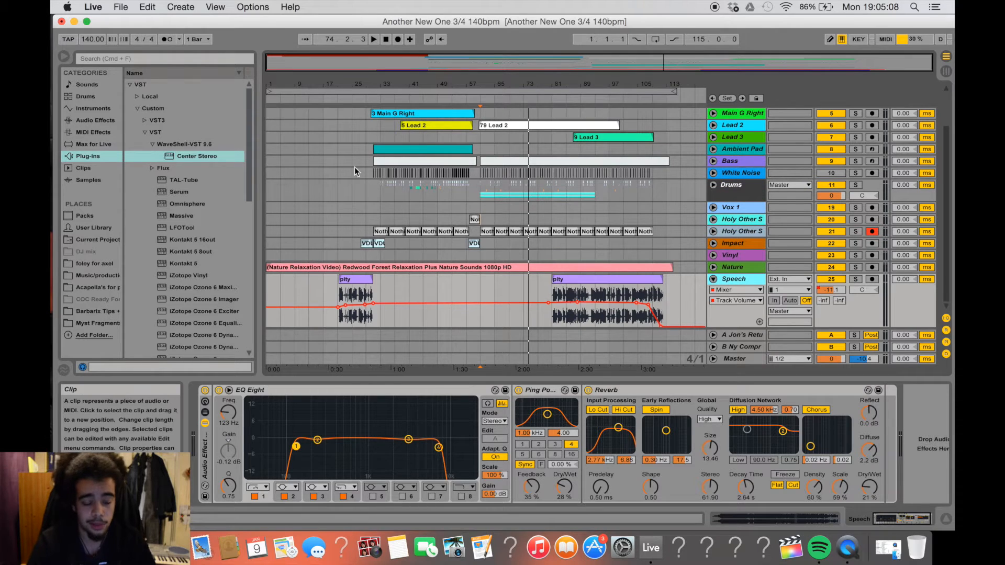
Play the arrangement from about bar 17 through the first pity clip and into the main guitar section
{"action": "left_click_drag", "start_coordinate": [343, 88], "coordinate": [346, 150]}
{"action": "left_click_drag", "start_coordinate": [502, 150], "coordinate": [395, 88]}
{"action": "left_click", "coordinate": [371, 289]}
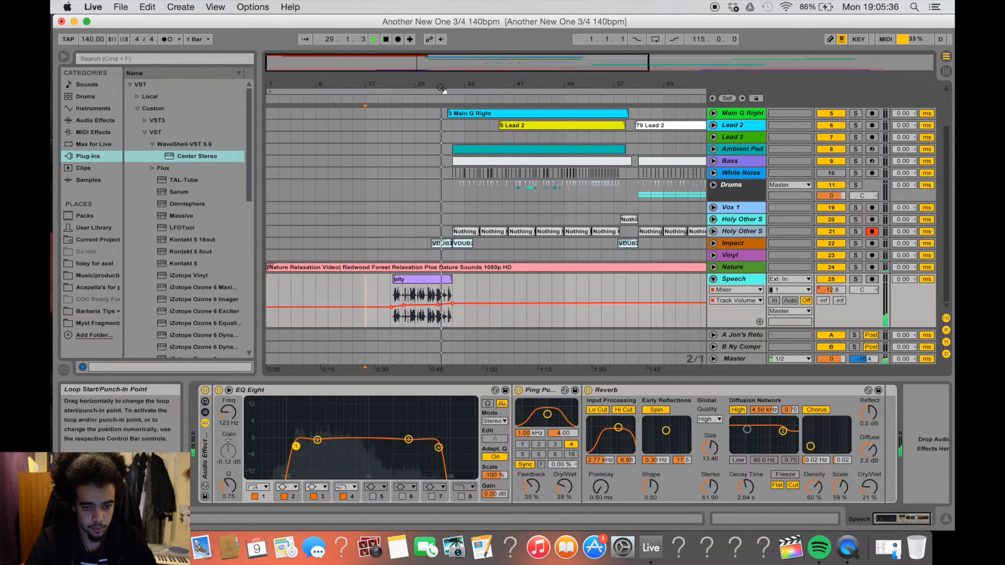
{"action": "left_click_drag", "start_coordinate": [439, 85], "coordinate": [440, 120]}
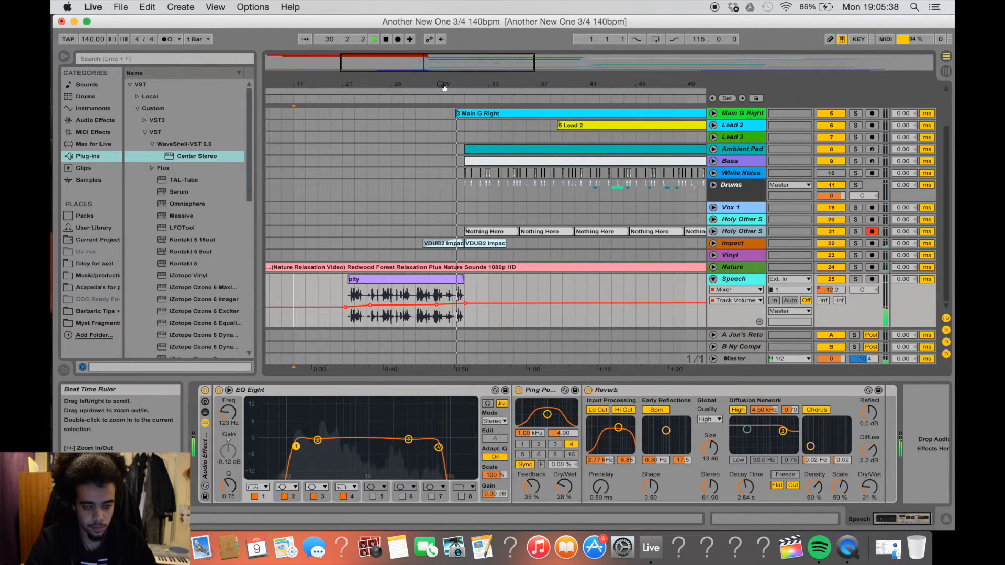
{"action": "left_click_drag", "start_coordinate": [443, 87], "coordinate": [375, 88]}
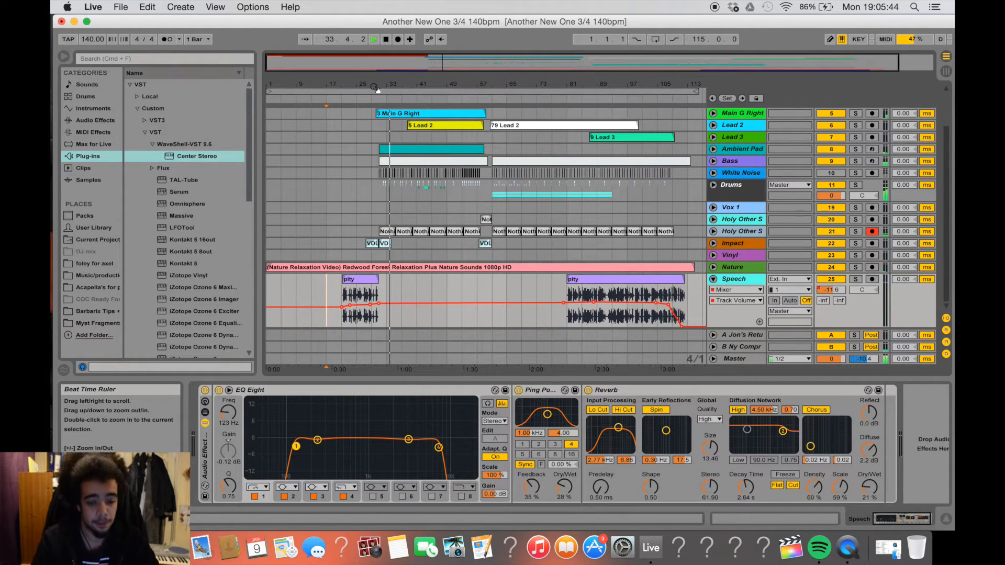
Inspect the first pity clip's sample, then play the Speech track soloed from bar 21 while checking band 4 of its EQ Eight
{"action": "double_click", "coordinate": [345, 294]}
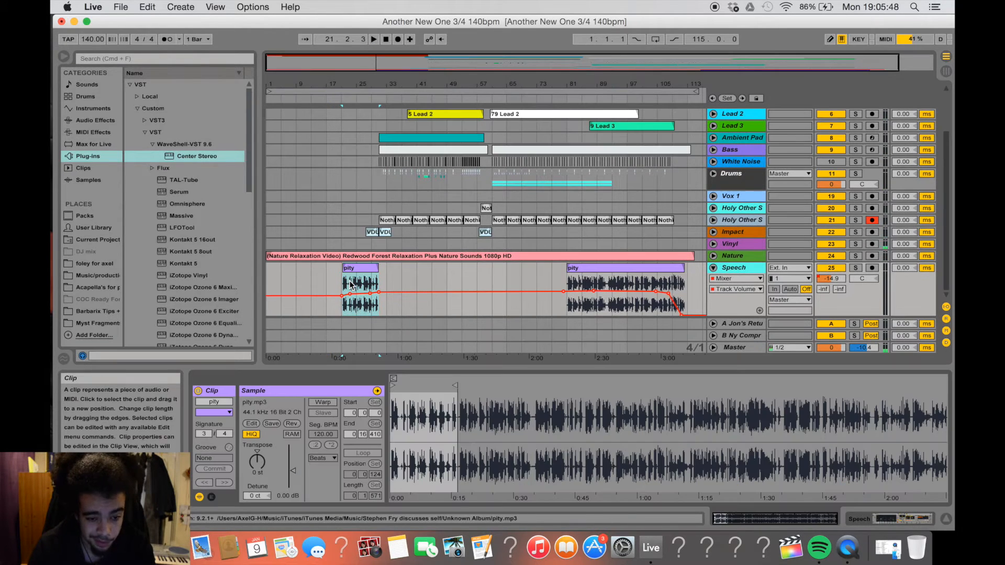
{"action": "left_click", "coordinate": [886, 517]}
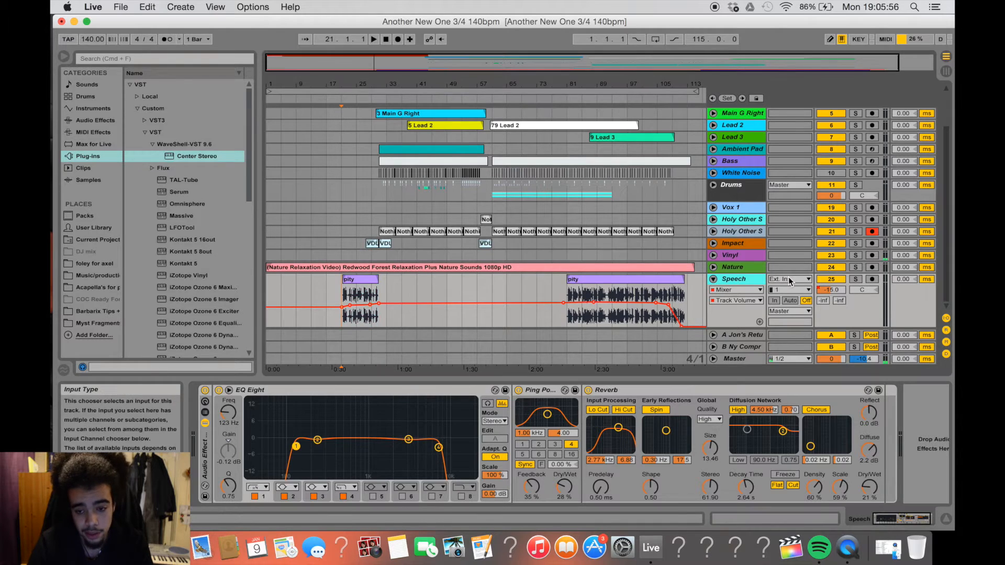
{"action": "left_click", "coordinate": [856, 279]}
{"action": "key", "text": "space"}
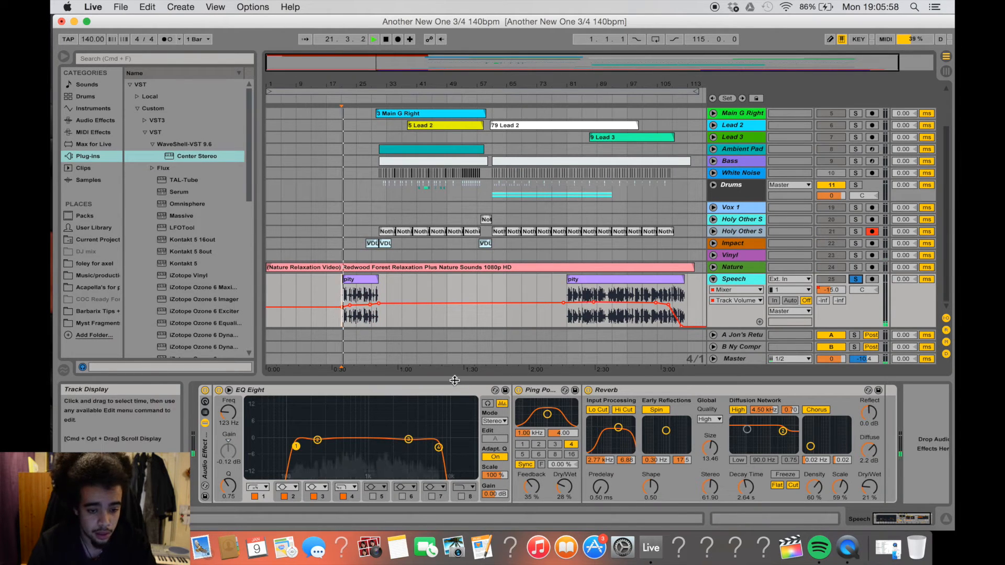
{"action": "mouse_move", "coordinate": [439, 447]}
{"action": "left_mouse_down"}
{"action": "mouse_move", "coordinate": [473, 450]}
{"action": "mouse_move", "coordinate": [411, 448]}
{"action": "mouse_move", "coordinate": [439, 448]}
{"action": "left_mouse_up"}
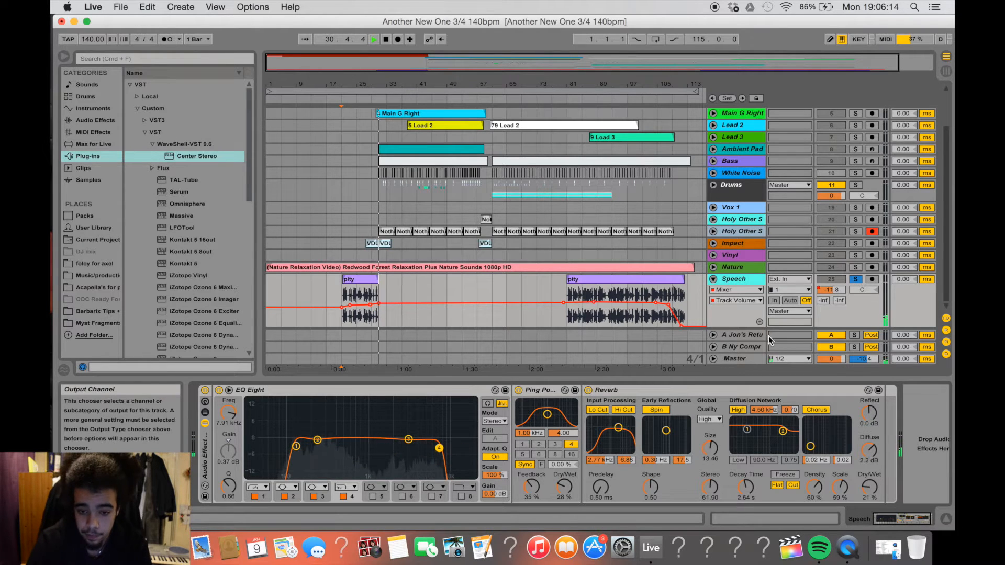
{"action": "left_click", "coordinate": [855, 279]}
{"action": "key", "text": "space"}
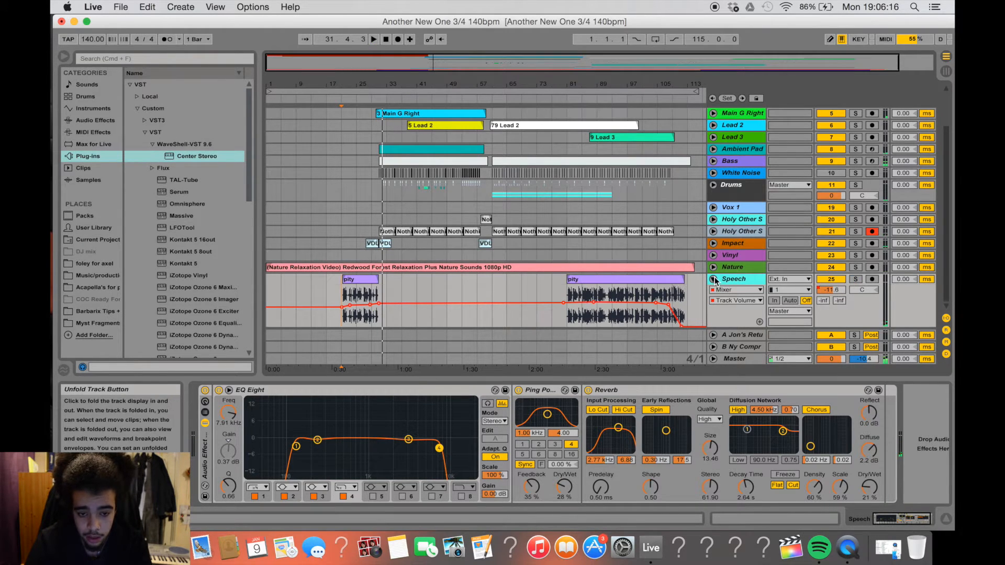
Unfold the Nature track in place of Speech, play it soloed from about bar 25, then unsolo and fold it
{"action": "left_click", "coordinate": [712, 279]}
{"action": "left_click", "coordinate": [713, 268]}
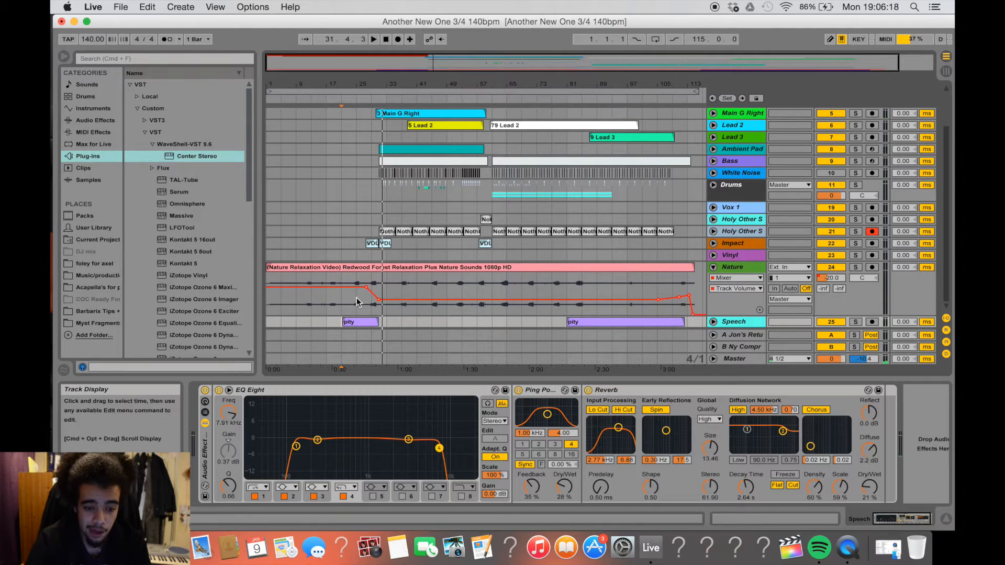
{"action": "left_click", "coordinate": [357, 267]}
{"action": "key", "text": "space"}
{"action": "left_click", "coordinate": [855, 268]}
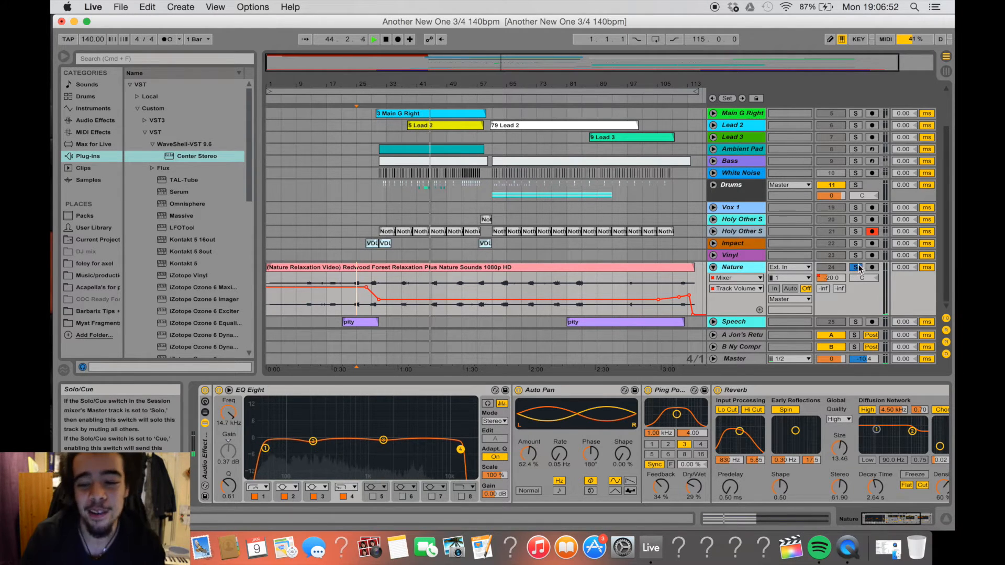
{"action": "left_click", "coordinate": [857, 267]}
{"action": "key", "text": "space"}
{"action": "left_click", "coordinate": [713, 268]}
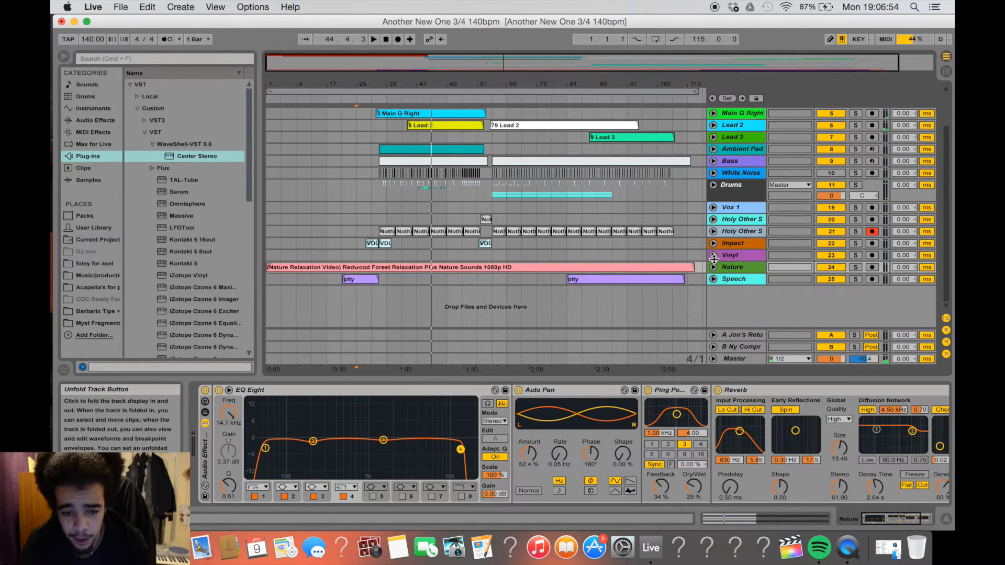
Unfold the Vinyl track, show its track volume automation, and move the playback position to bar 1
{"action": "left_click", "coordinate": [713, 255]}
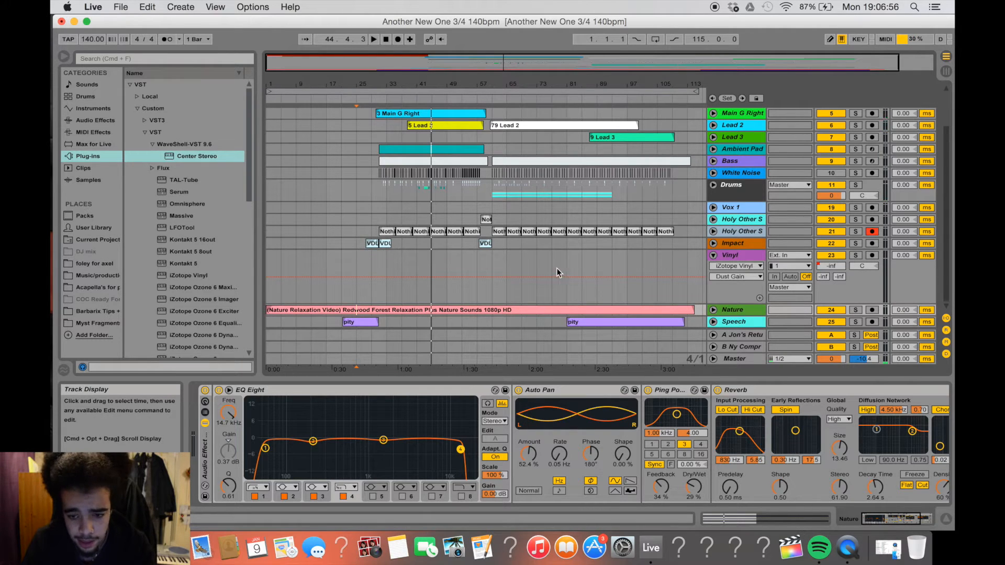
{"action": "right_click", "coordinate": [825, 266]}
{"action": "left_click", "coordinate": [859, 273]}
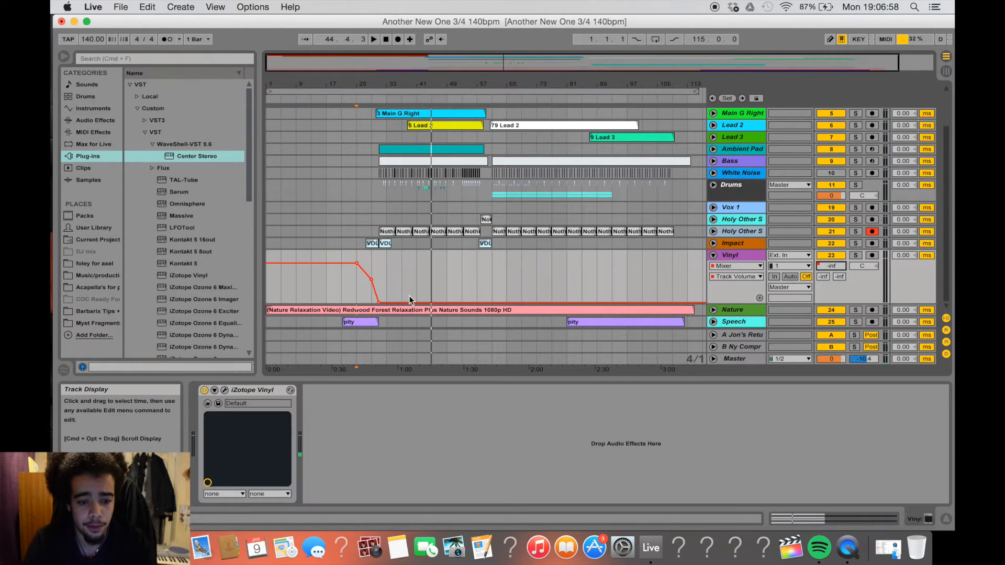
{"action": "left_click", "coordinate": [268, 295]}
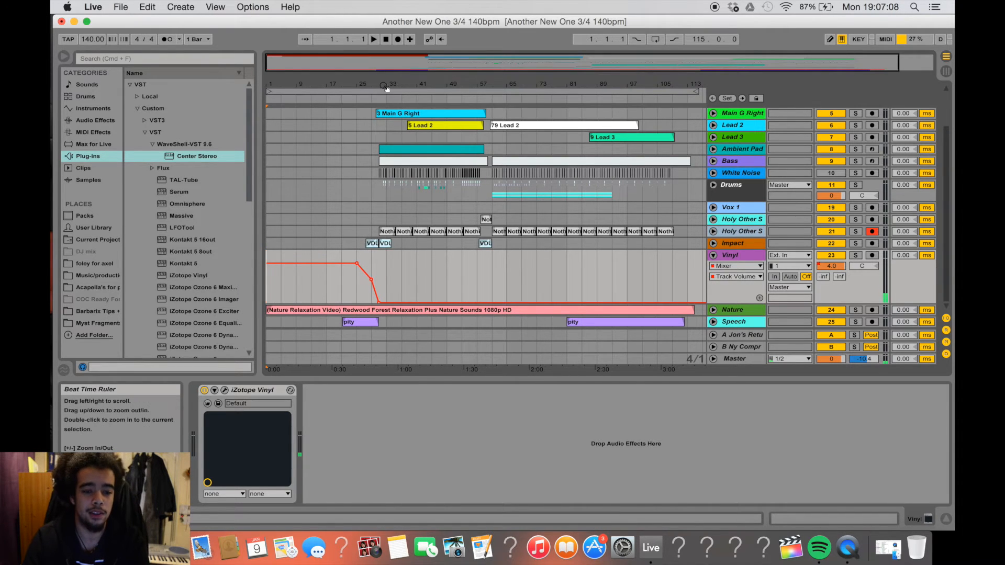
Look over the arrangement around bar 33 and fold the Vinyl track
{"action": "mouse_move", "coordinate": [388, 88]}
{"action": "left_mouse_down"}
{"action": "mouse_move", "coordinate": [387, 120]}
{"action": "mouse_move", "coordinate": [383, 98]}
{"action": "left_mouse_up"}
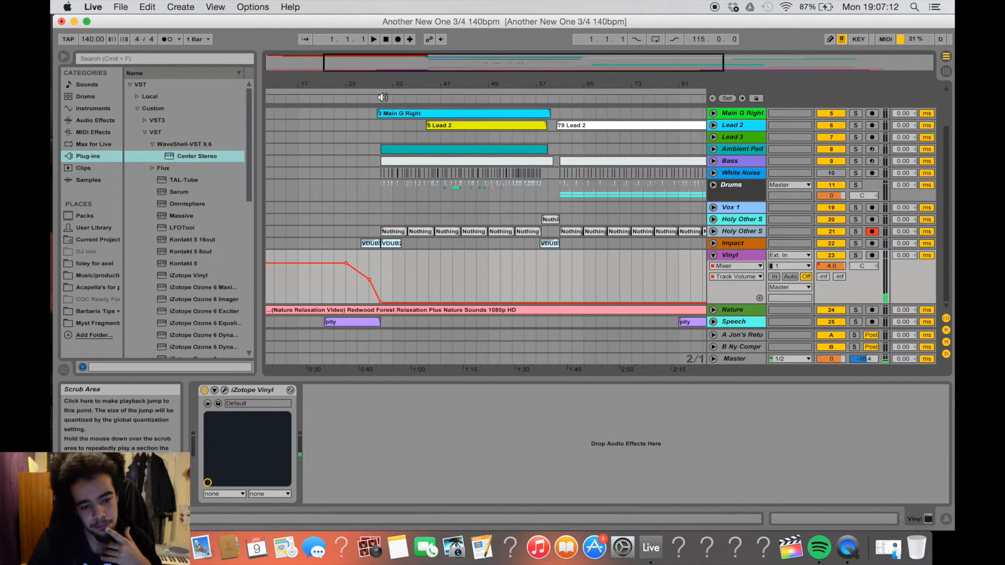
{"action": "left_click_drag", "start_coordinate": [390, 99], "coordinate": [390, 96]}
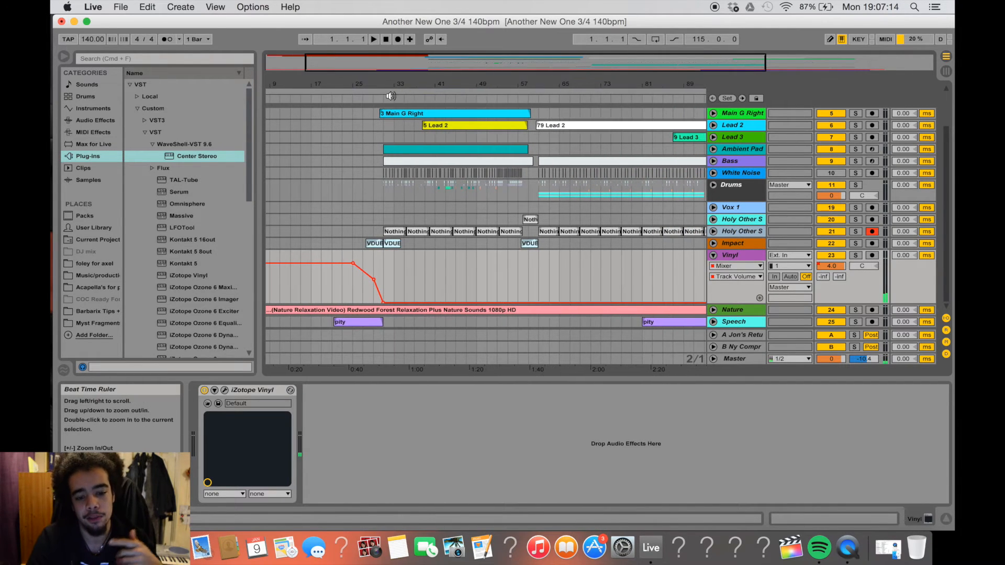
{"action": "scroll", "coordinate": [575, 224], "scroll_direction": "up", "scroll_amount": 3}
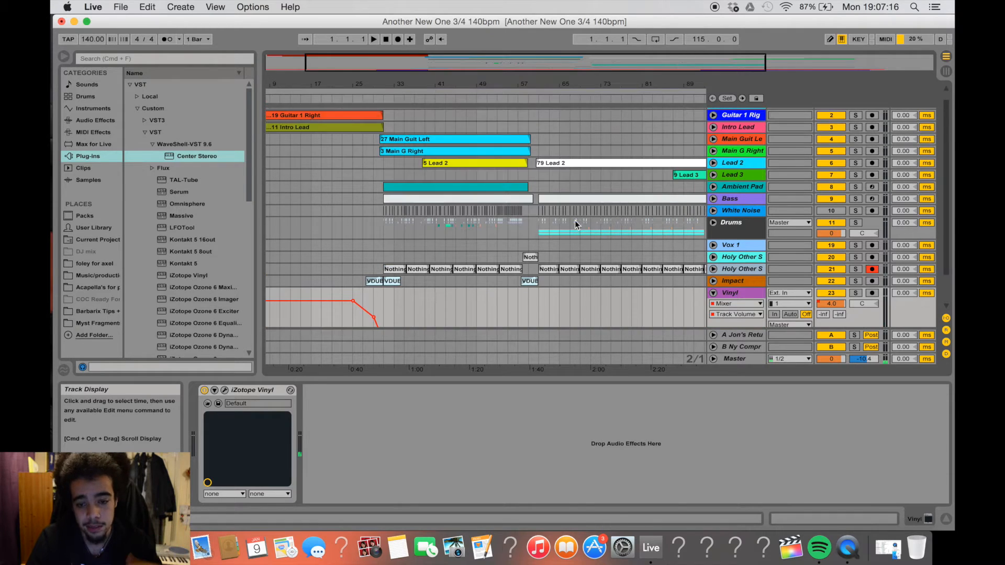
{"action": "scroll", "coordinate": [575, 224], "scroll_direction": "down", "scroll_amount": 3}
{"action": "left_click", "coordinate": [713, 255]}
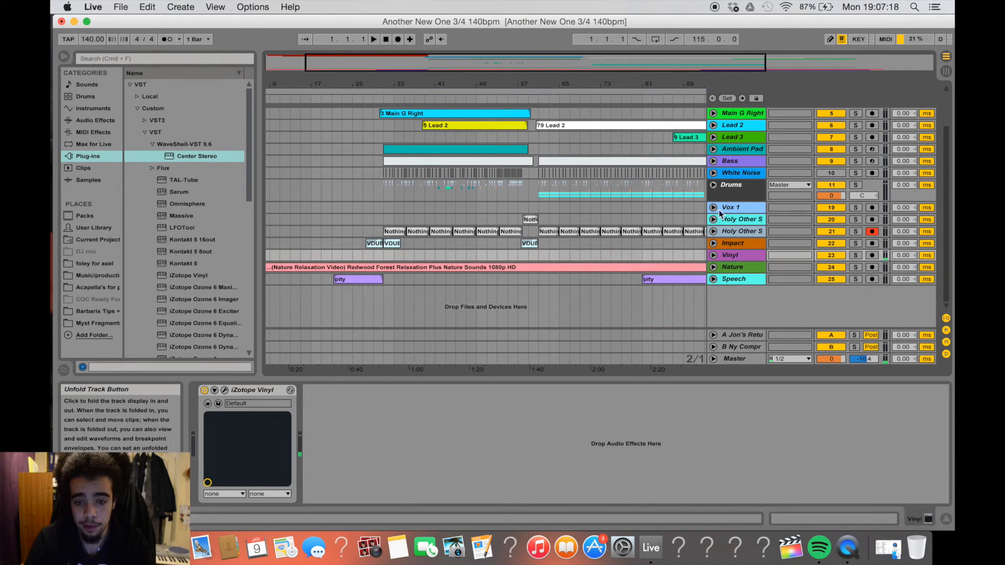
Solo the Drums group, play it from about bar 31, and unfold the group to show its individual tracks
{"action": "left_click", "coordinate": [725, 195]}
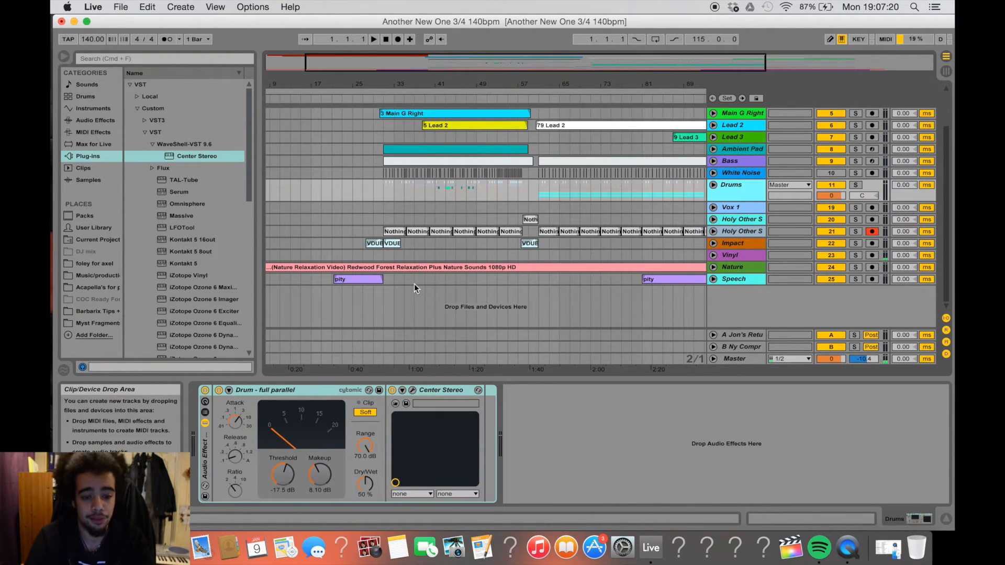
{"action": "left_click", "coordinate": [856, 186]}
{"action": "key", "text": "space"}
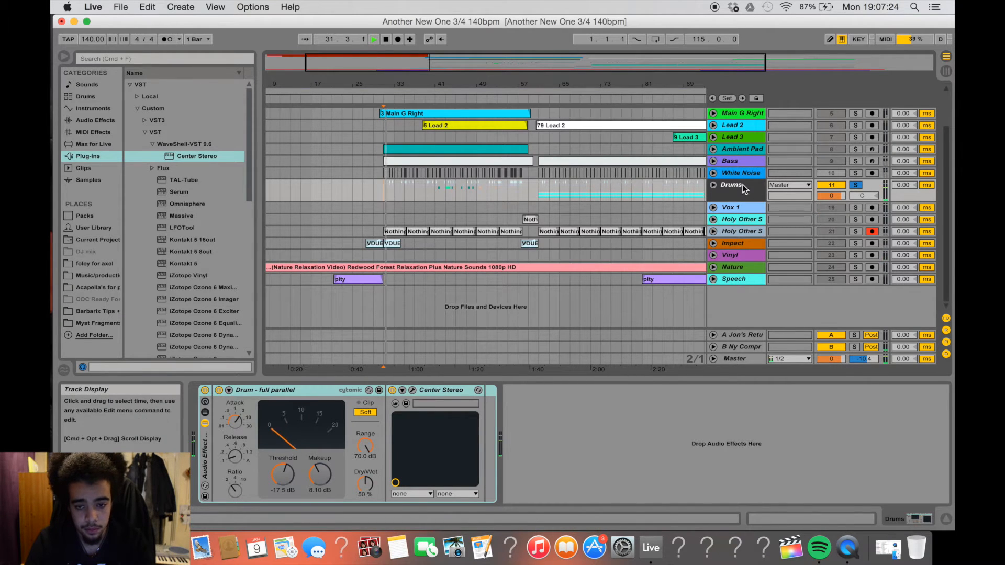
{"action": "left_click", "coordinate": [713, 184]}
{"action": "scroll", "coordinate": [702, 218], "scroll_direction": "down", "scroll_amount": 2}
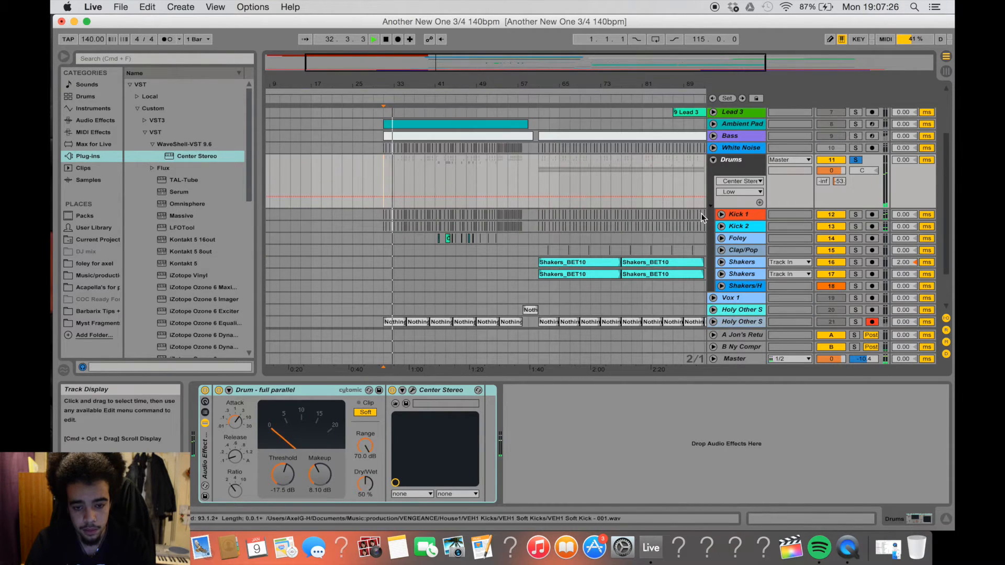
{"action": "key", "text": "space"}
Show the Foley track's effects and play the soloed drums from about bar 40 through the foley clips
{"action": "left_click_drag", "start_coordinate": [539, 84], "coordinate": [577, 88]}
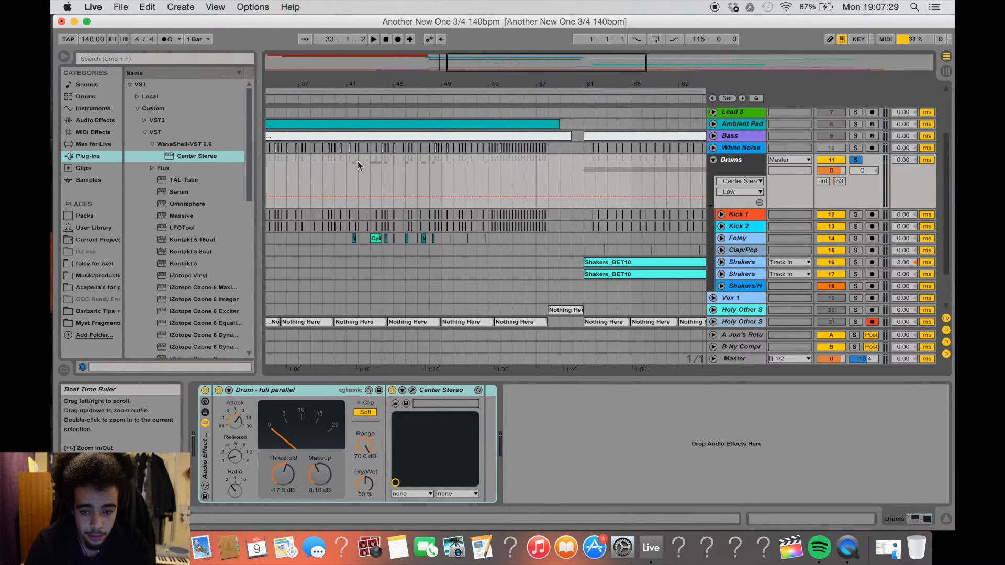
{"action": "left_click", "coordinate": [336, 237]}
{"action": "key", "text": "space"}
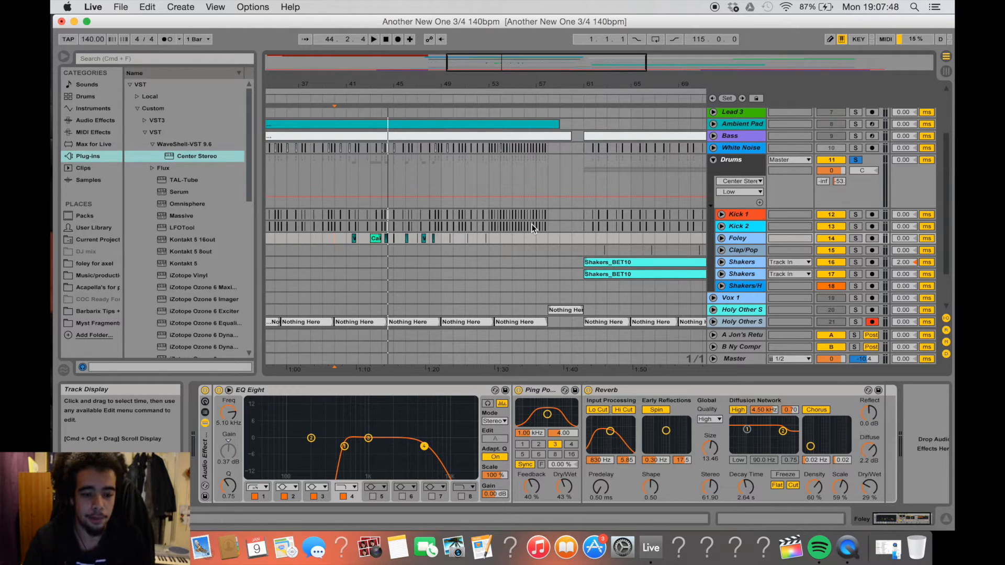
Compare the WashingMachine_Door clip near bar 41 with the Foley effect rack off and on, leaving the rack enabled
{"action": "left_click_drag", "start_coordinate": [354, 84], "coordinate": [408, 81]}
{"action": "key", "text": "space"}
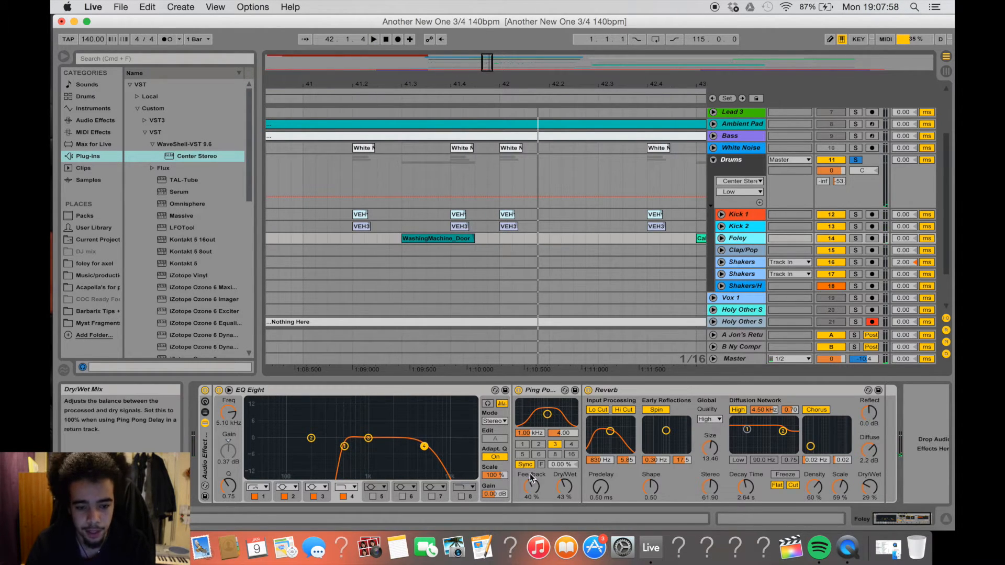
{"action": "left_click", "coordinate": [205, 390]}
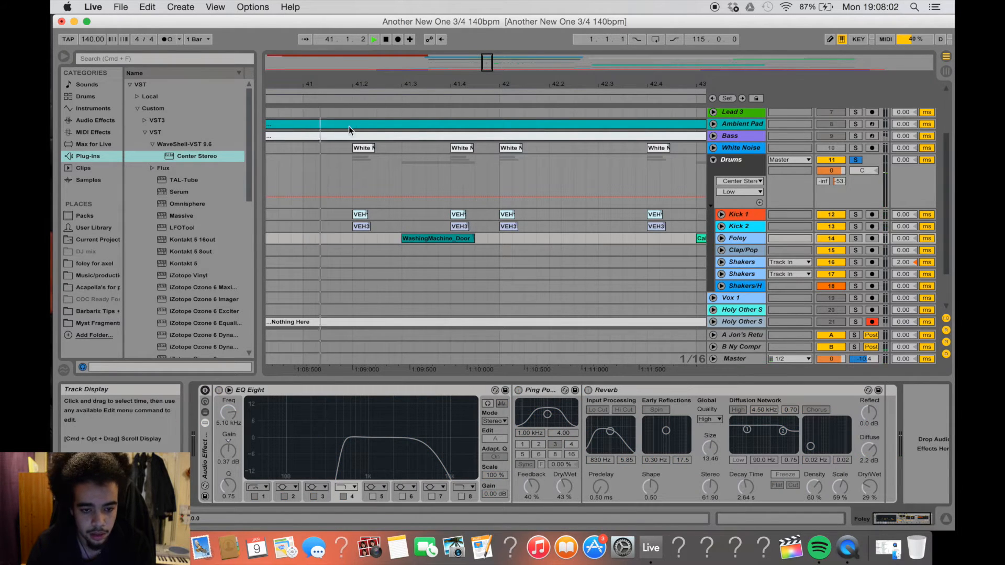
{"action": "left_click", "coordinate": [205, 391]}
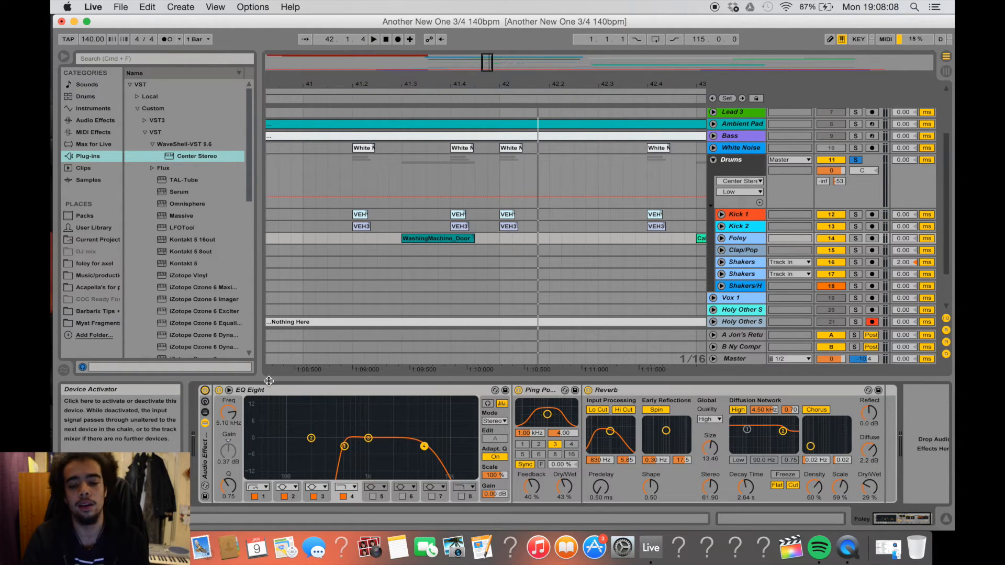
{"action": "key", "text": "space"}
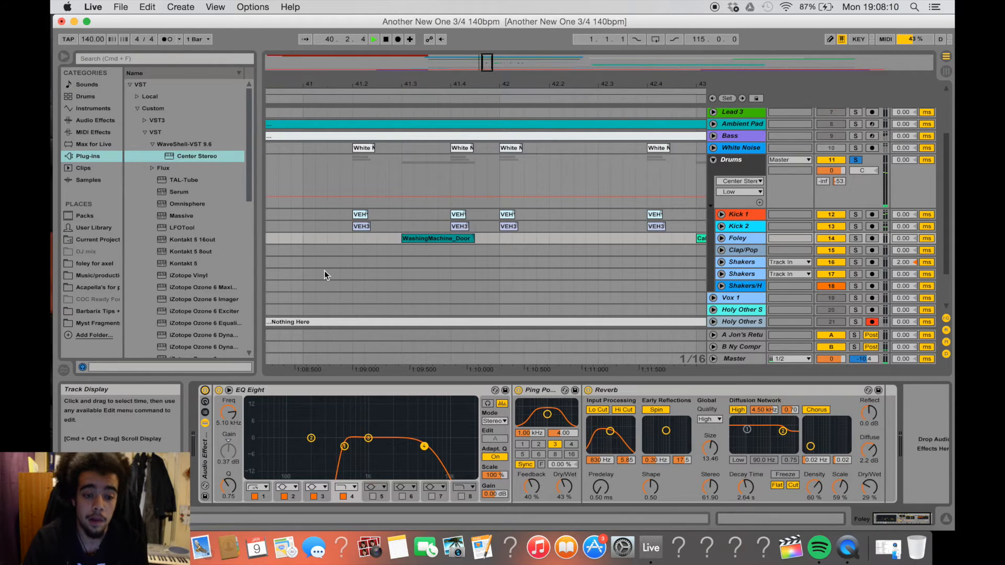
{"action": "left_click_drag", "start_coordinate": [387, 86], "coordinate": [387, 63]}
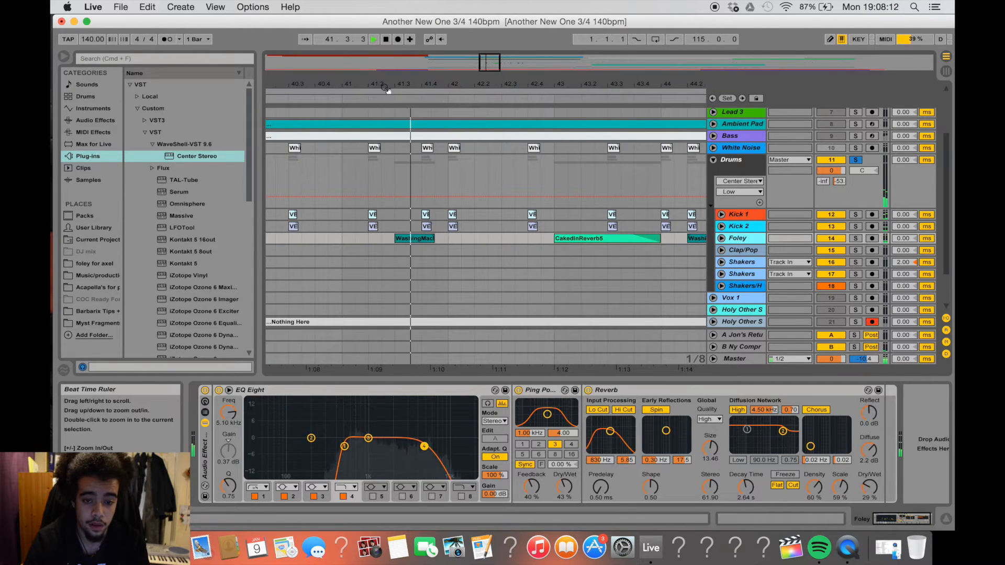
{"action": "left_click_drag", "start_coordinate": [569, 87], "coordinate": [454, 56]}
{"action": "key", "text": "space"}
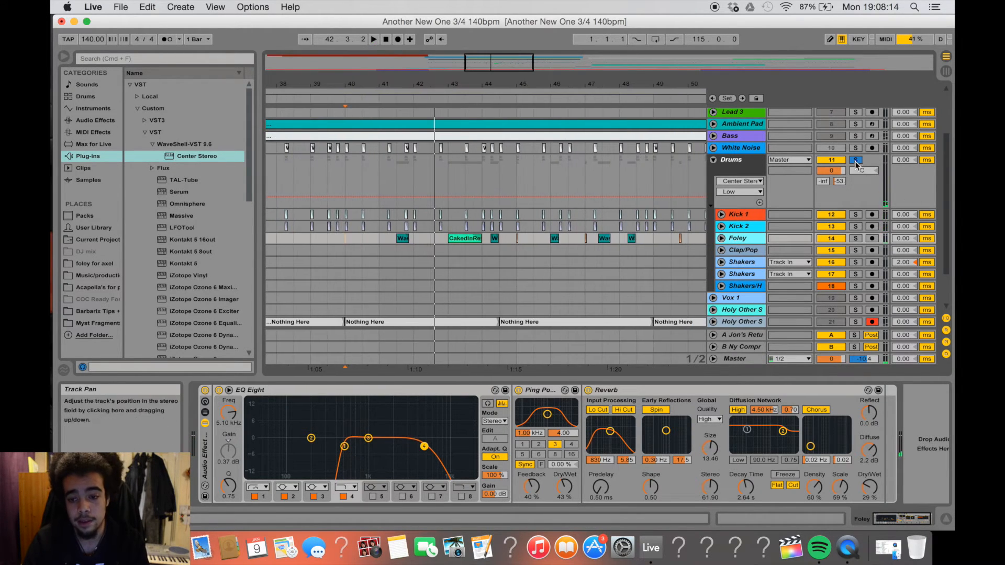
Unsolo the Drums group and play the full mix from bar 40 to about bar 46
{"action": "left_click", "coordinate": [858, 161]}
{"action": "key", "text": "space"}
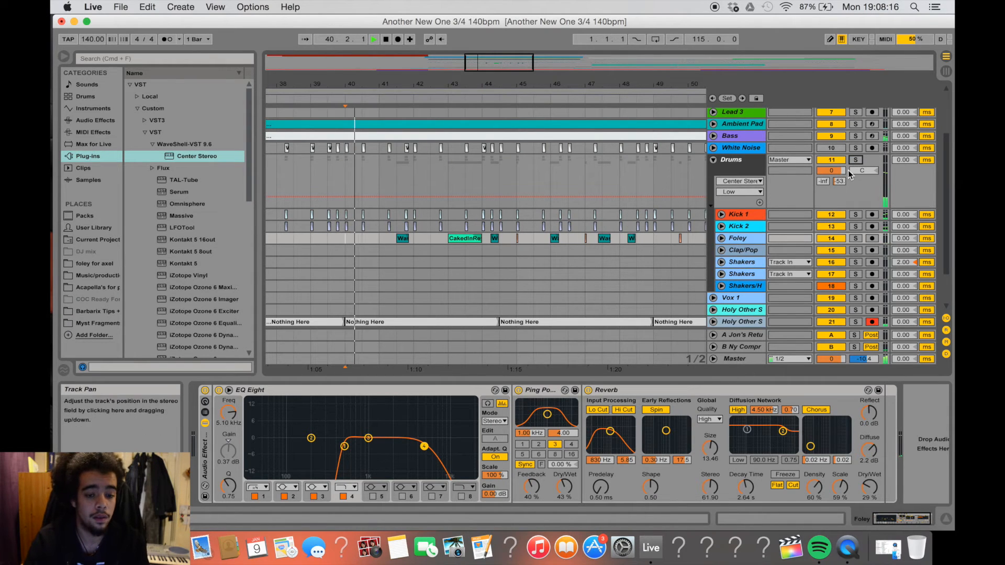
{"action": "scroll", "coordinate": [510, 183], "scroll_direction": "up", "scroll_amount": 3}
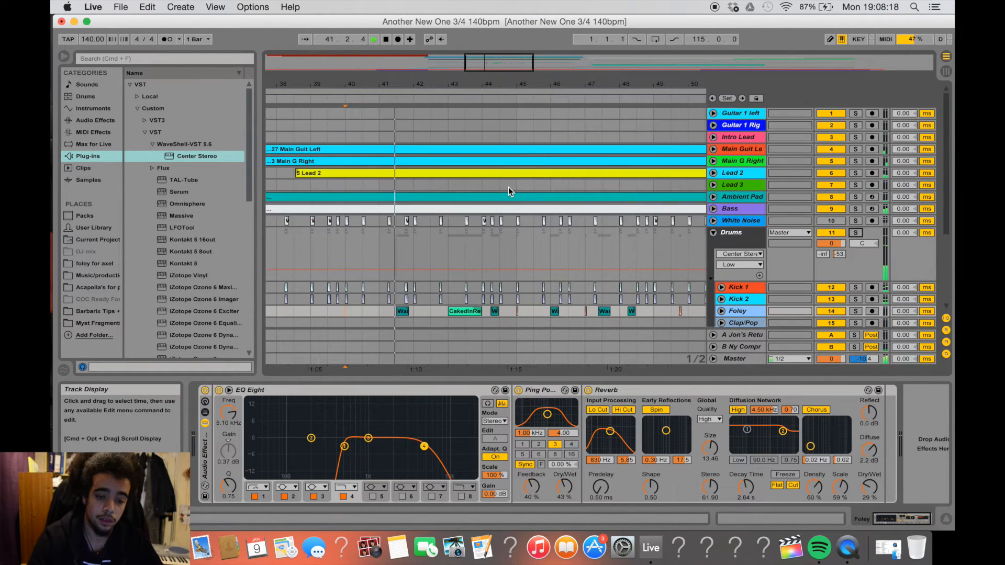
{"action": "scroll", "coordinate": [506, 193], "scroll_direction": "down", "scroll_amount": 2}
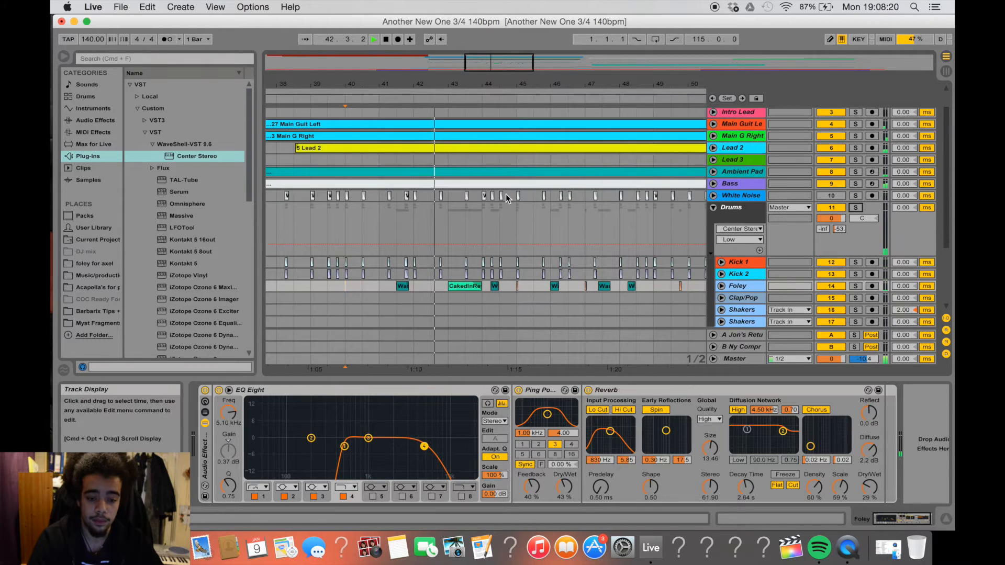
{"action": "left_click_drag", "start_coordinate": [470, 80], "coordinate": [441, 57]}
{"action": "left_click_drag", "start_coordinate": [508, 85], "coordinate": [482, 84]}
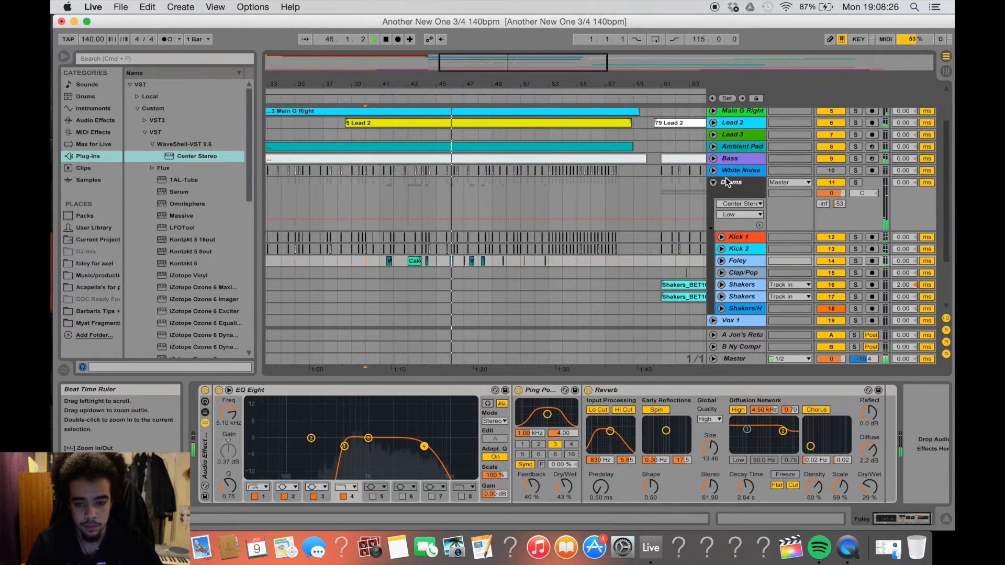
{"action": "key", "text": "space"}
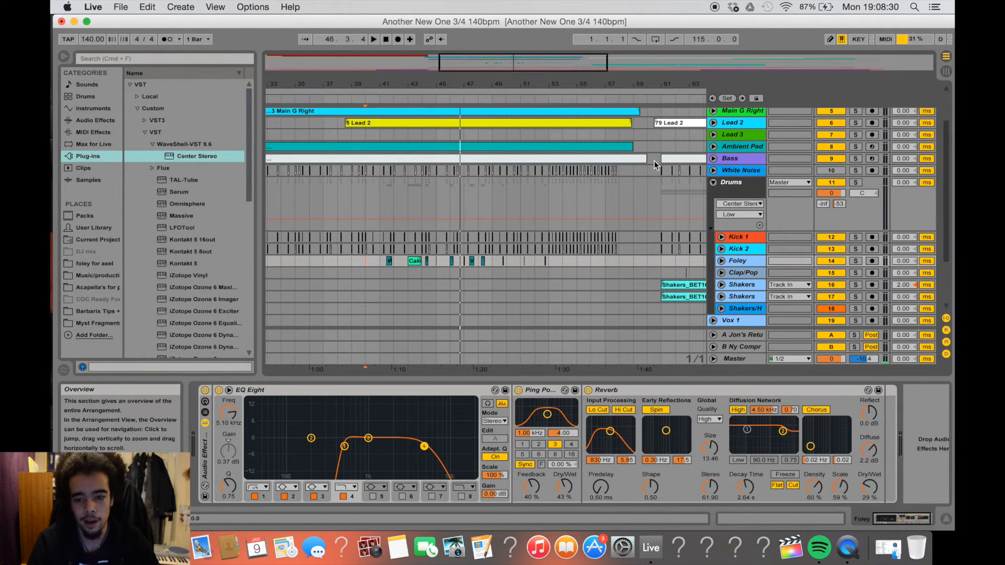
Fold the Drums group and survey all tracks across the whole arrangement
{"action": "left_click", "coordinate": [712, 182]}
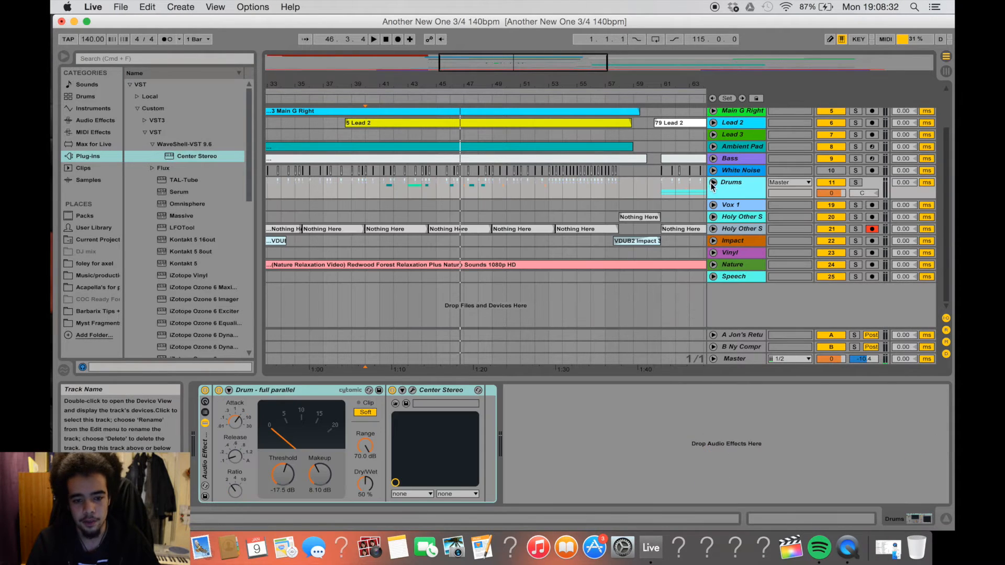
{"action": "mouse_move", "coordinate": [470, 86]}
{"action": "left_mouse_down"}
{"action": "mouse_move", "coordinate": [472, 42]}
{"action": "mouse_move", "coordinate": [474, 84]}
{"action": "left_mouse_up"}
{"action": "left_click_drag", "start_coordinate": [612, 84], "coordinate": [407, 42]}
{"action": "scroll", "coordinate": [396, 314], "scroll_direction": "up", "scroll_amount": 4}
{"action": "mouse_move", "coordinate": [445, 85]}
{"action": "left_mouse_down"}
{"action": "mouse_move", "coordinate": [445, 128]}
{"action": "mouse_move", "coordinate": [441, 93]}
{"action": "left_mouse_up"}
{"action": "scroll", "coordinate": [518, 221], "scroll_direction": "down", "scroll_amount": 1}
{"action": "scroll", "coordinate": [519, 218], "scroll_direction": "up", "scroll_amount": 1}
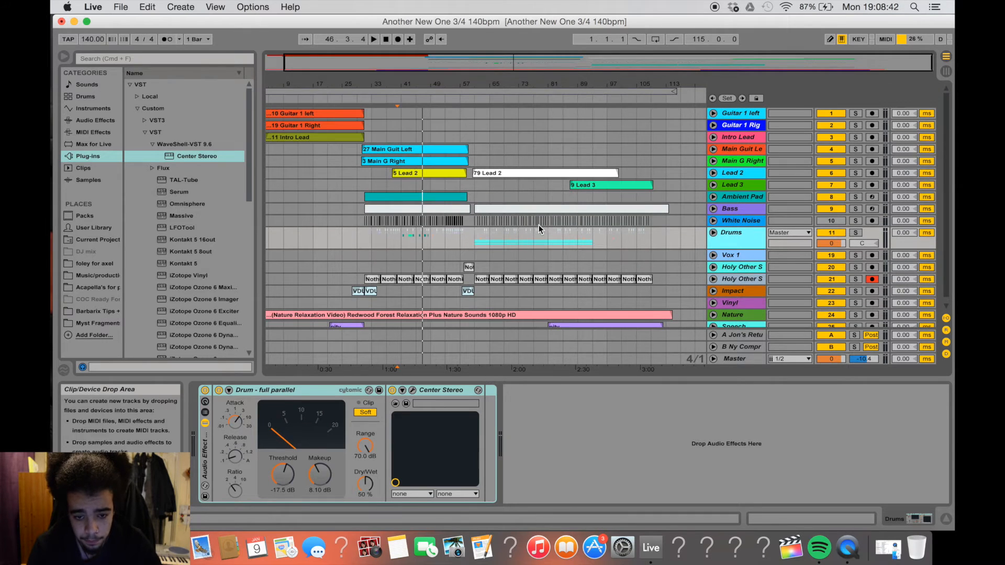
Unfold the Holy Other Sample track on track 21 and place the playback start at its bar 61 clip
{"action": "left_click", "coordinate": [732, 280]}
{"action": "left_click", "coordinate": [714, 279]}
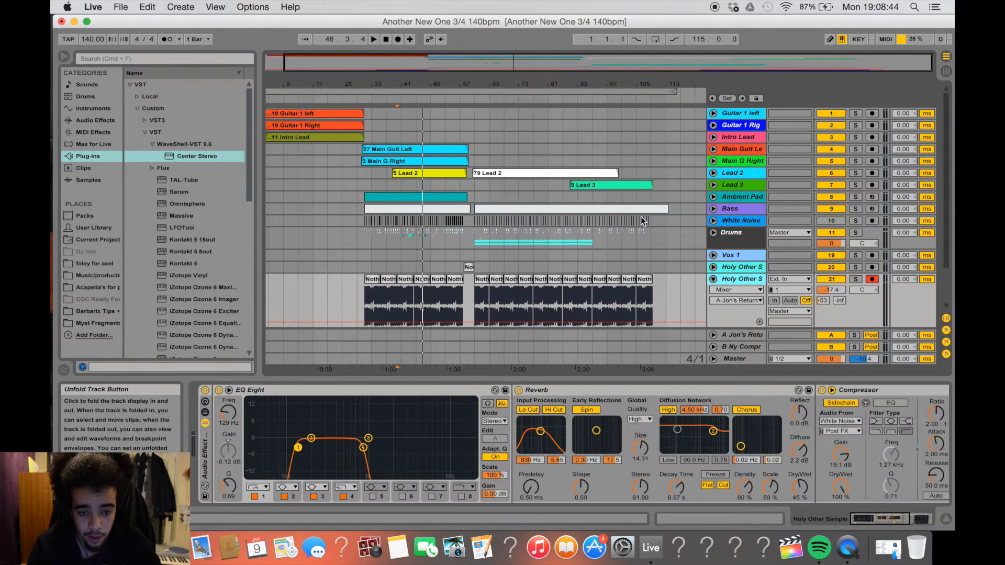
{"action": "left_click_drag", "start_coordinate": [482, 86], "coordinate": [483, 131]}
{"action": "scroll", "coordinate": [469, 221], "scroll_direction": "down", "scroll_amount": 3}
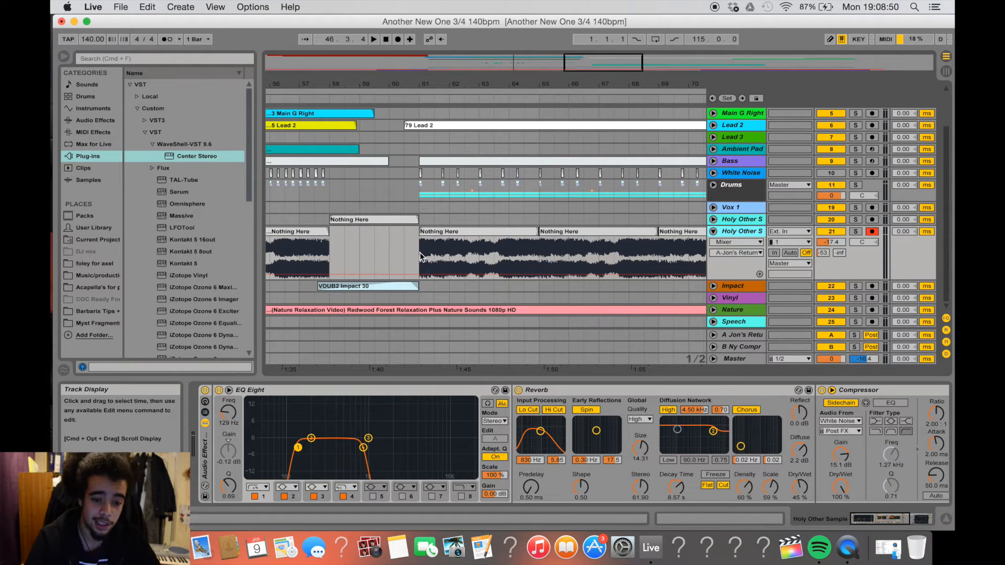
{"action": "left_click_drag", "start_coordinate": [424, 87], "coordinate": [424, 174]}
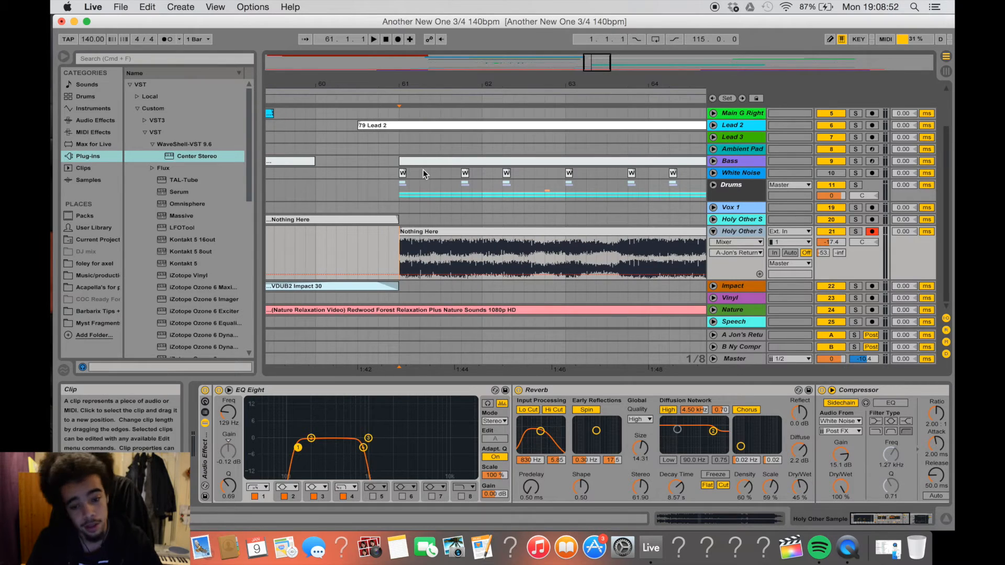
Solo the Holy Other Sample track and play its Nothing Here clips from bar 61
{"action": "key", "text": "space"}
{"action": "left_click", "coordinate": [855, 231]}
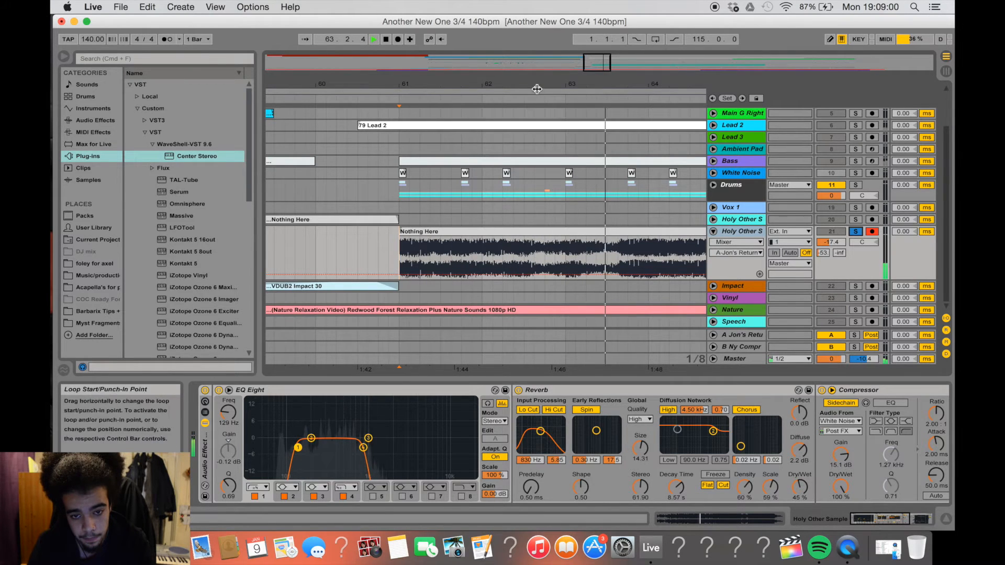
{"action": "left_click_drag", "start_coordinate": [537, 86], "coordinate": [391, 41]}
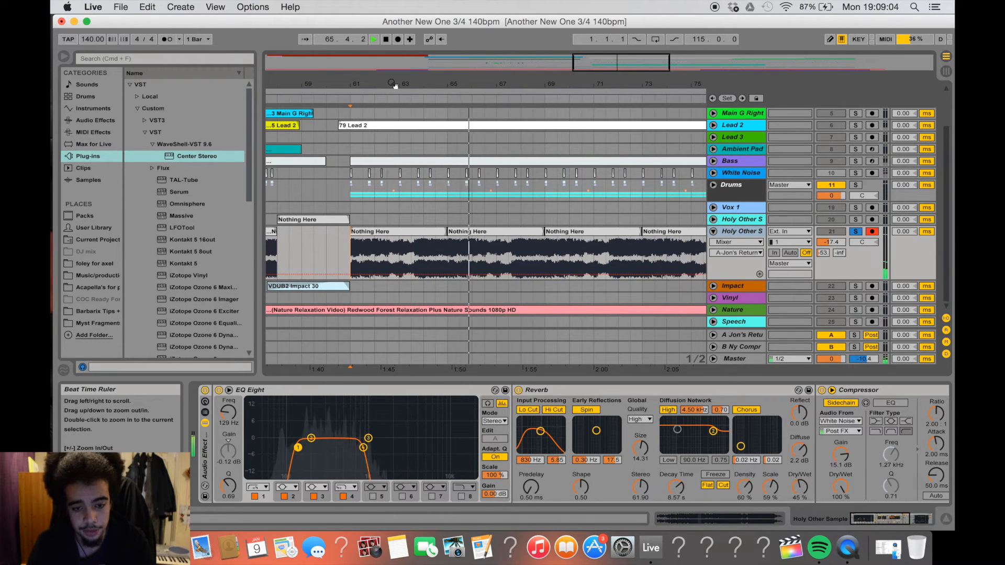
{"action": "key", "text": "space"}
{"action": "left_click_drag", "start_coordinate": [371, 85], "coordinate": [371, 110]}
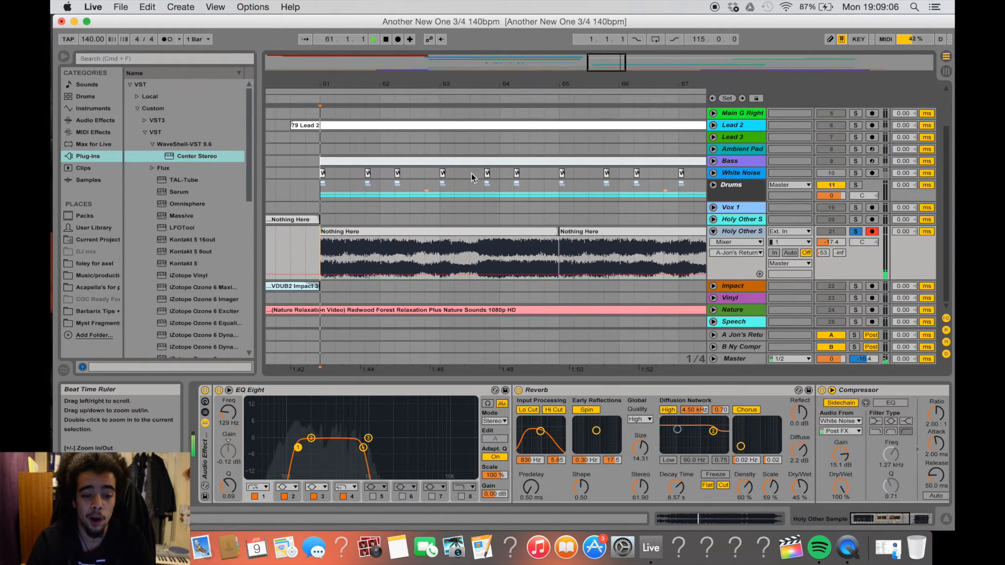
Inspect the bar 61 Nothing Here clip's sample settings, then the track's EQ Eight, Reverb and sidechained Compressor
{"action": "left_click", "coordinate": [421, 229]}
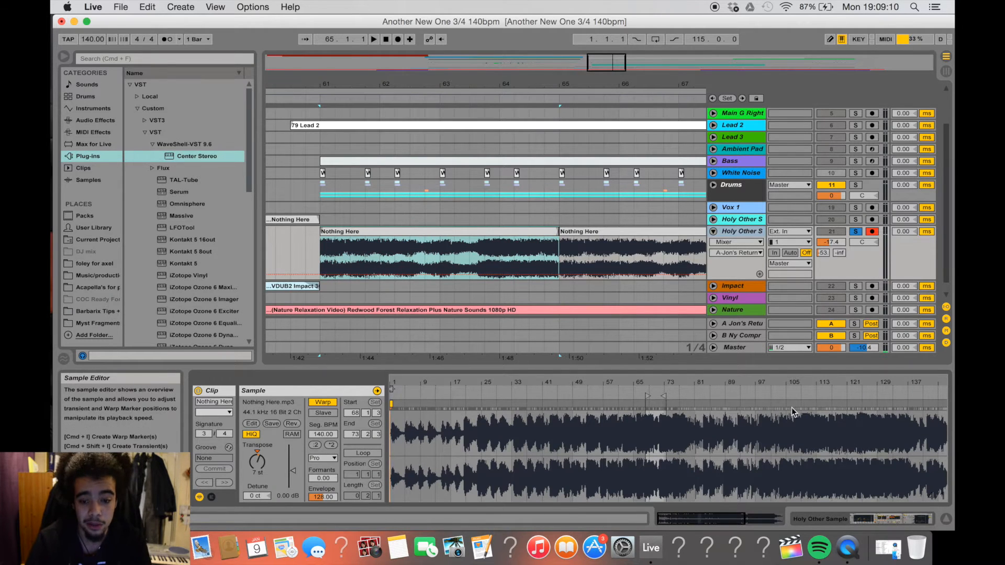
{"action": "left_click", "coordinate": [910, 519]}
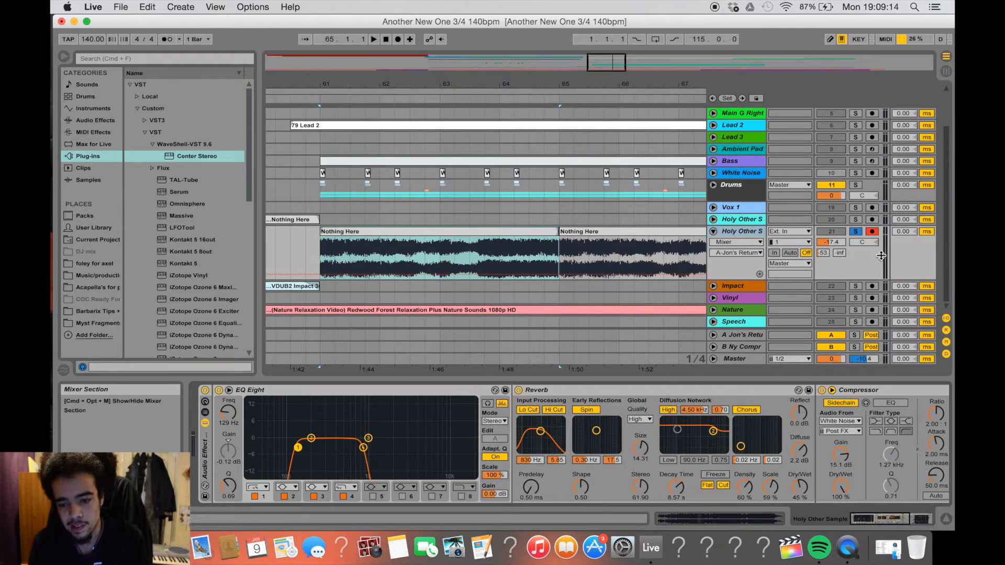
{"action": "scroll", "coordinate": [776, 419], "scroll_direction": "right", "scroll_amount": 5}
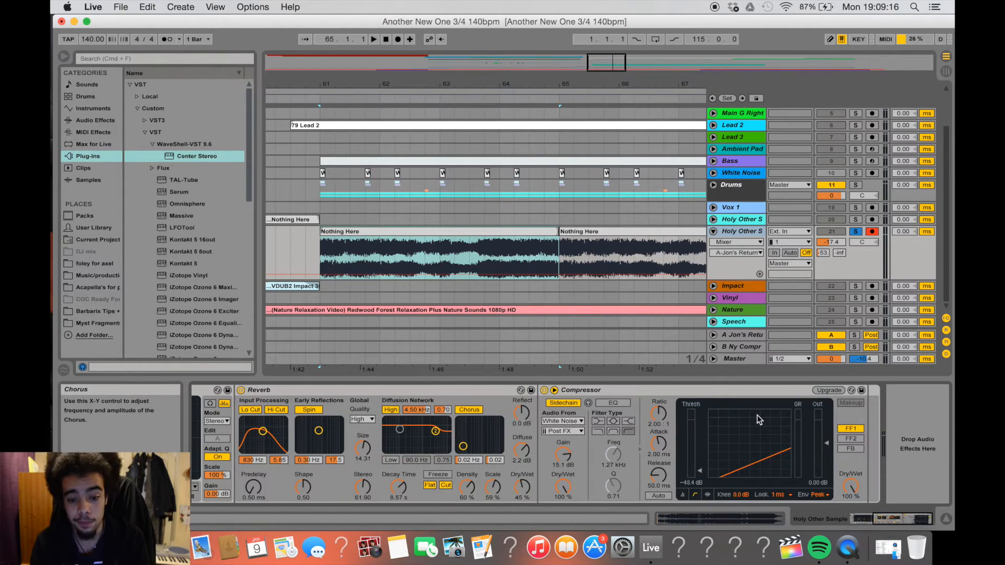
{"action": "scroll", "coordinate": [757, 415], "scroll_direction": "left", "scroll_amount": 5}
{"action": "scroll", "coordinate": [757, 416], "scroll_direction": "right", "scroll_amount": 5}
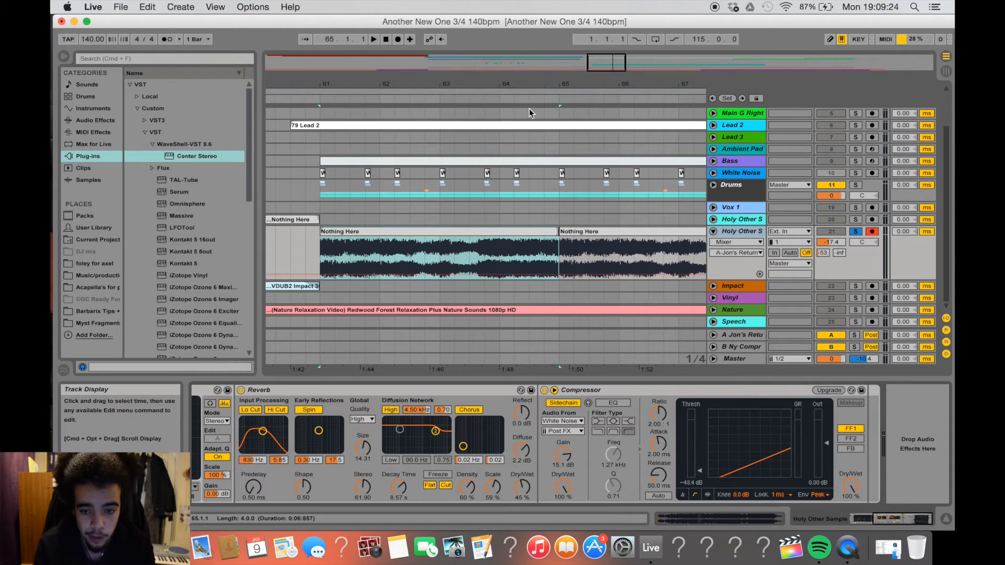
Unfold the White Noise track to examine its clips against the Nothing Here clip at bar 61
{"action": "left_click_drag", "start_coordinate": [316, 84], "coordinate": [316, 99]}
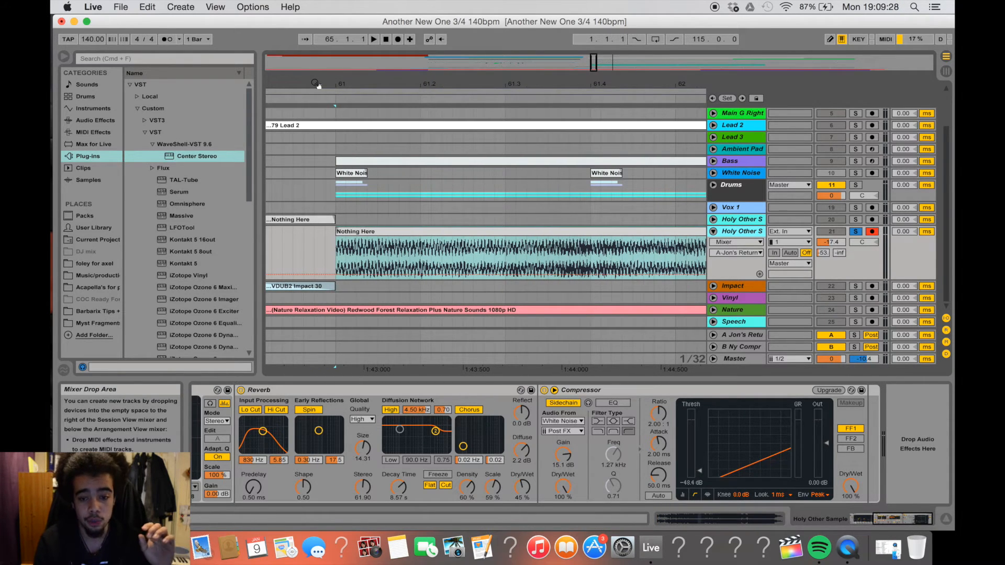
{"action": "left_click", "coordinate": [713, 174]}
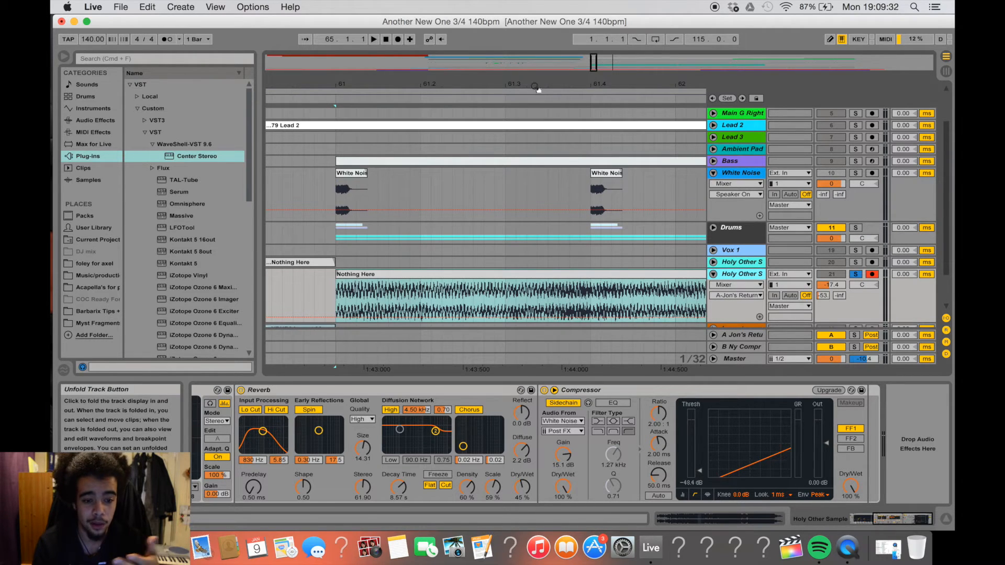
{"action": "scroll", "coordinate": [458, 210], "scroll_direction": "down", "scroll_amount": 3}
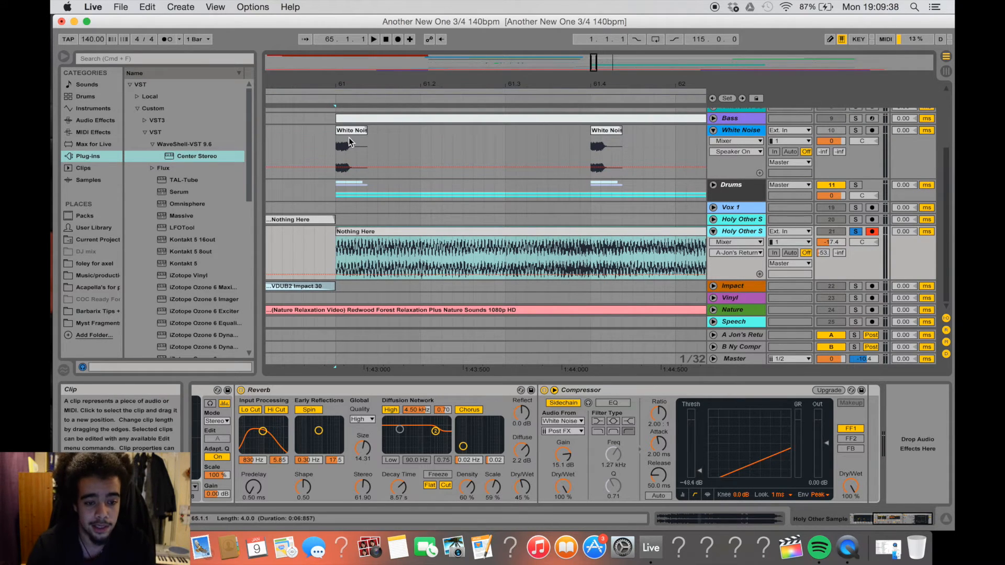
Unfold the Drums group and compare the effect chains and EQ Eight curves of the Kick 1 and Kick 2 tracks
{"action": "left_click", "coordinate": [714, 185]}
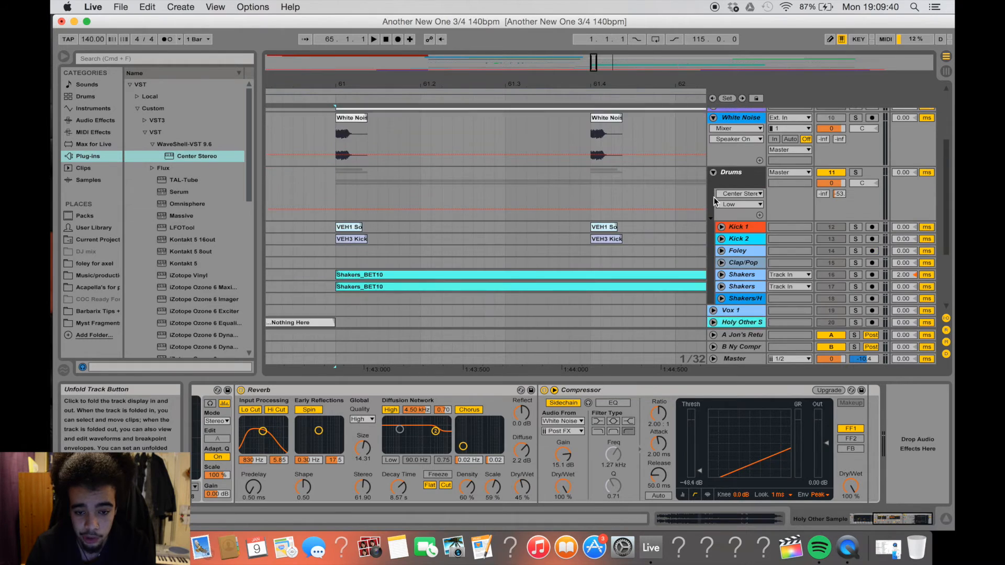
{"action": "scroll", "coordinate": [717, 203], "scroll_direction": "down", "scroll_amount": 5}
{"action": "scroll", "coordinate": [728, 205], "scroll_direction": "up", "scroll_amount": 4}
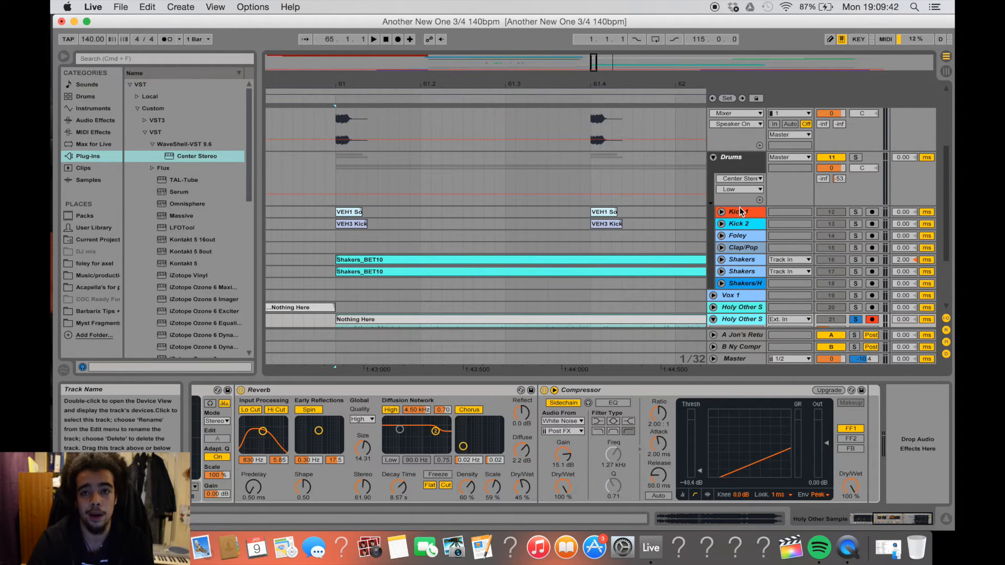
{"action": "left_click", "coordinate": [733, 227]}
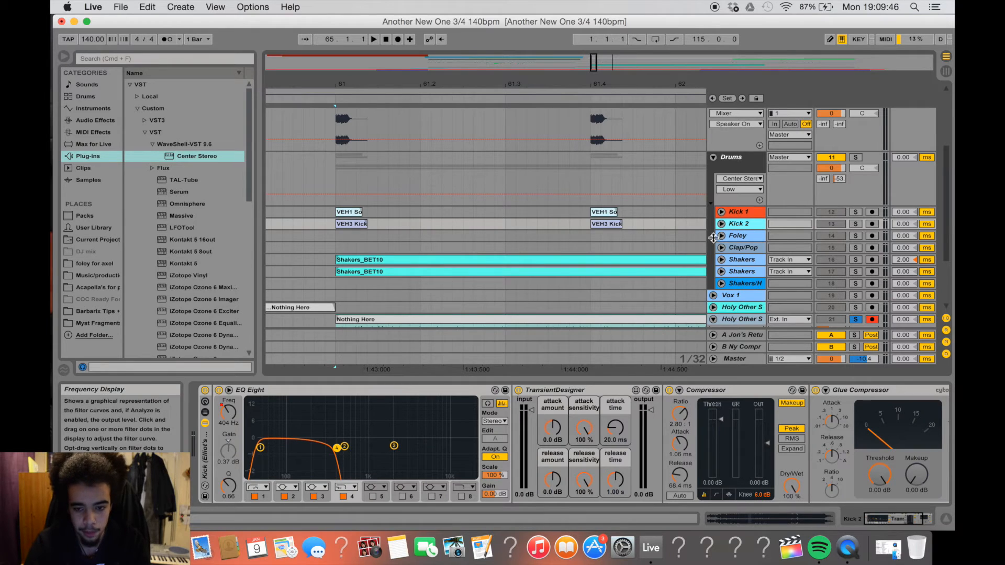
{"action": "left_click", "coordinate": [736, 213]}
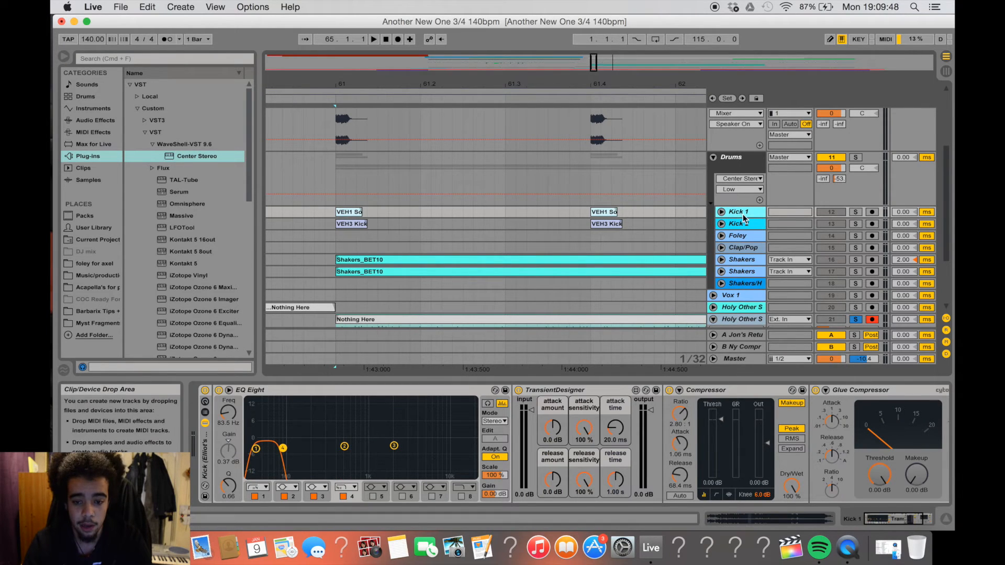
{"action": "left_click", "coordinate": [746, 229]}
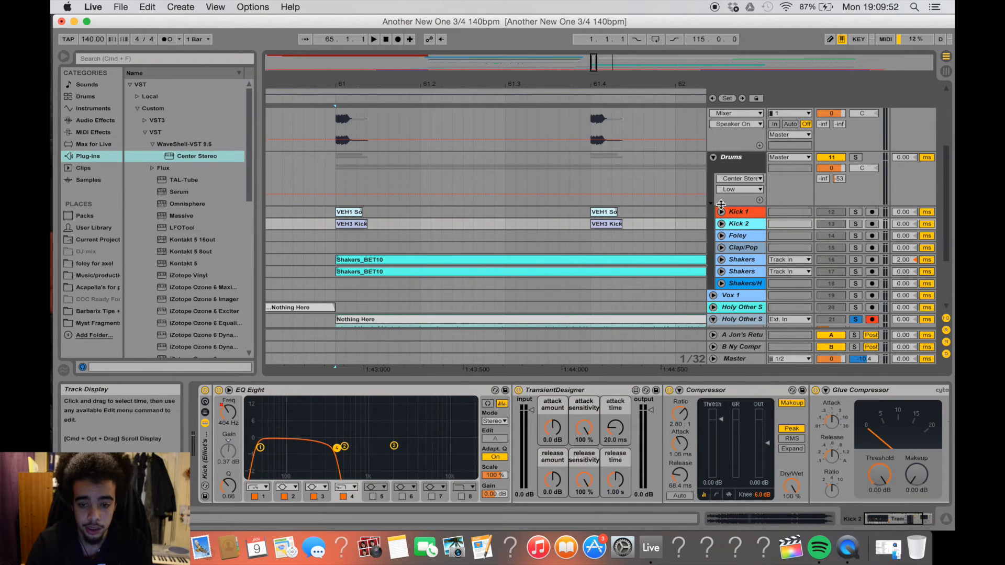
Briefly unfold the Kick 2 and Kick 1 tracks to view their waveforms at bar 61, and fold both again
{"action": "left_click", "coordinate": [722, 224]}
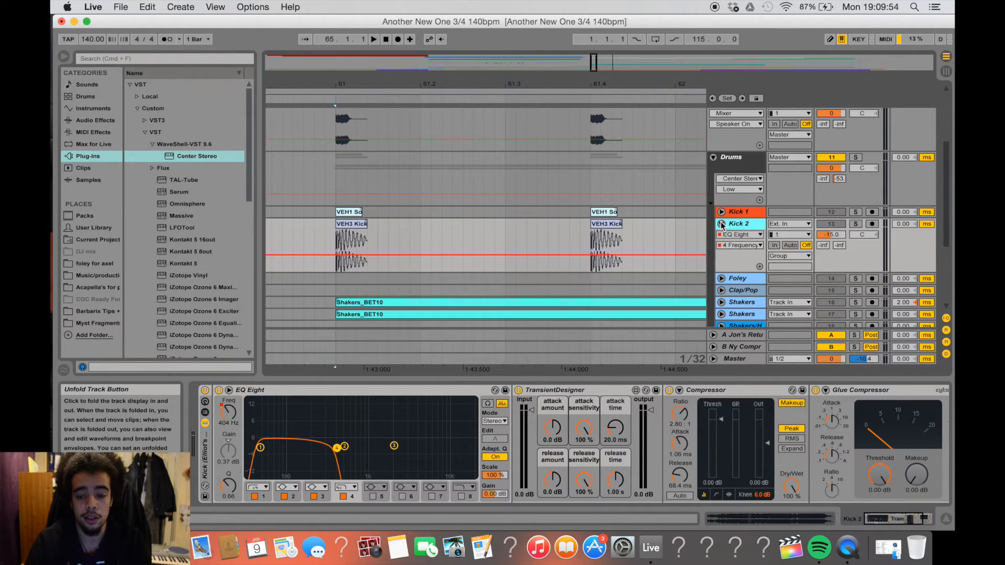
{"action": "left_click", "coordinate": [721, 224]}
{"action": "left_click", "coordinate": [721, 212]}
{"action": "left_click", "coordinate": [721, 212]}
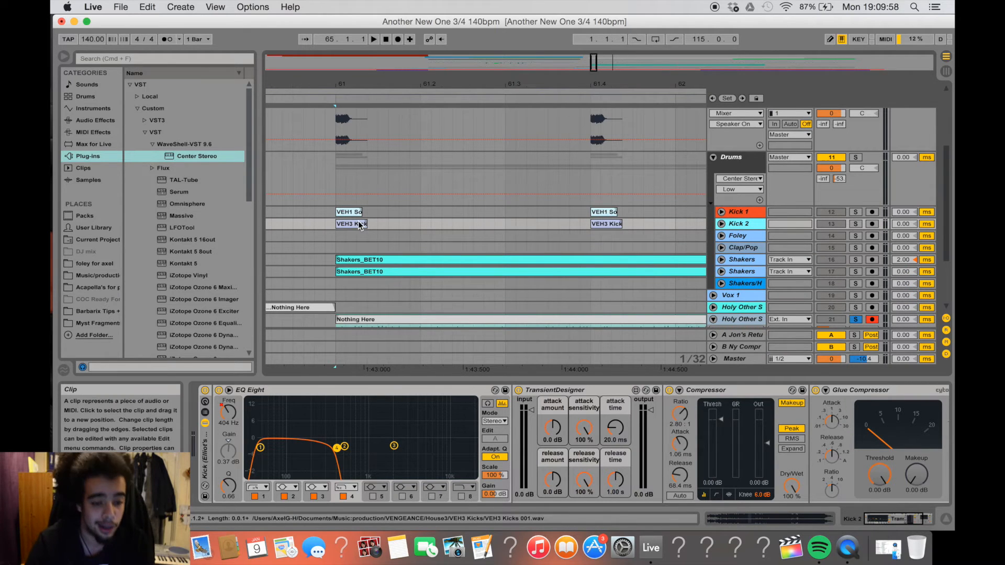
Start playback from bar 61 and turn off the solo on the Holy Other Sample track 21
{"action": "scroll", "coordinate": [333, 230], "scroll_direction": "down", "scroll_amount": 3}
{"action": "left_click", "coordinate": [335, 211]}
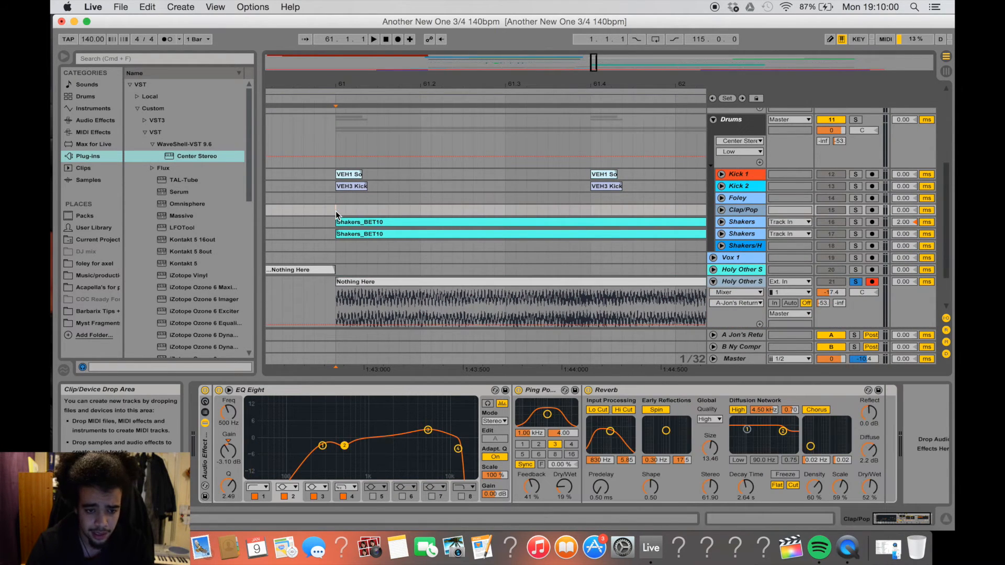
{"action": "scroll", "coordinate": [862, 236], "scroll_direction": "down", "scroll_amount": 4}
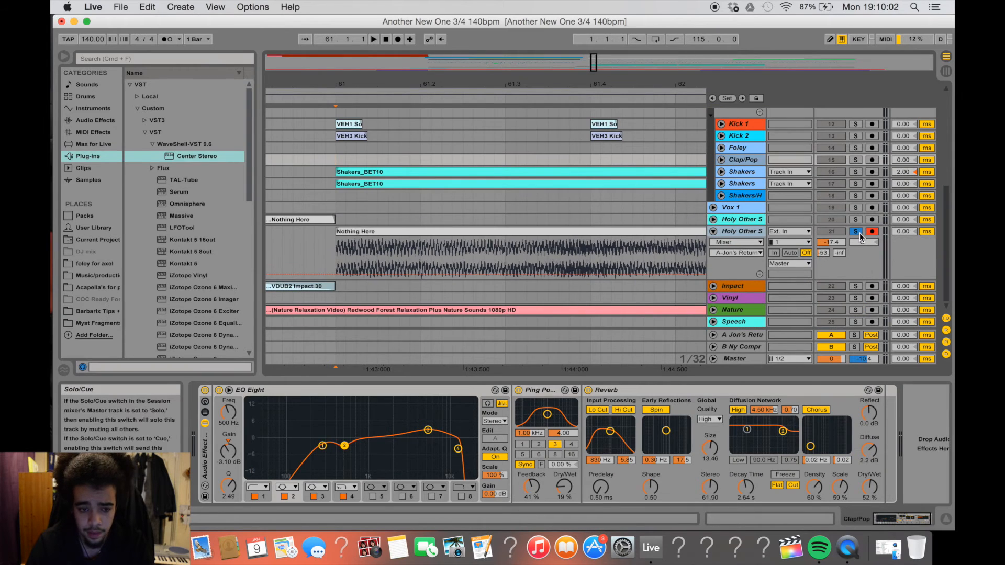
{"action": "key", "text": "space"}
{"action": "left_click", "coordinate": [856, 231]}
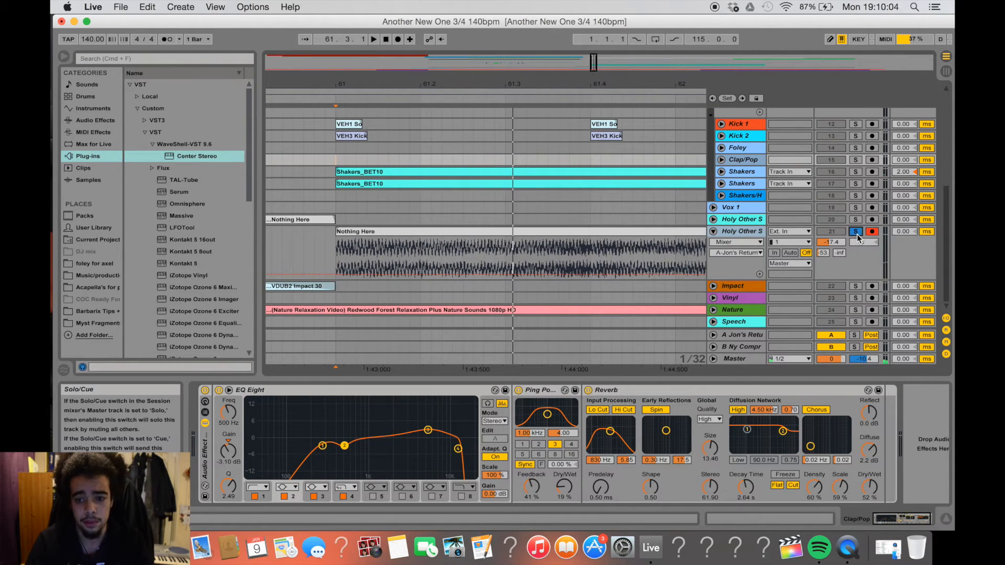
Fold the Drums group and the Holy Other Sample track 21, showing a wider stretch of the arrangement around bar 61
{"action": "scroll", "coordinate": [699, 237], "scroll_direction": "up", "scroll_amount": 5}
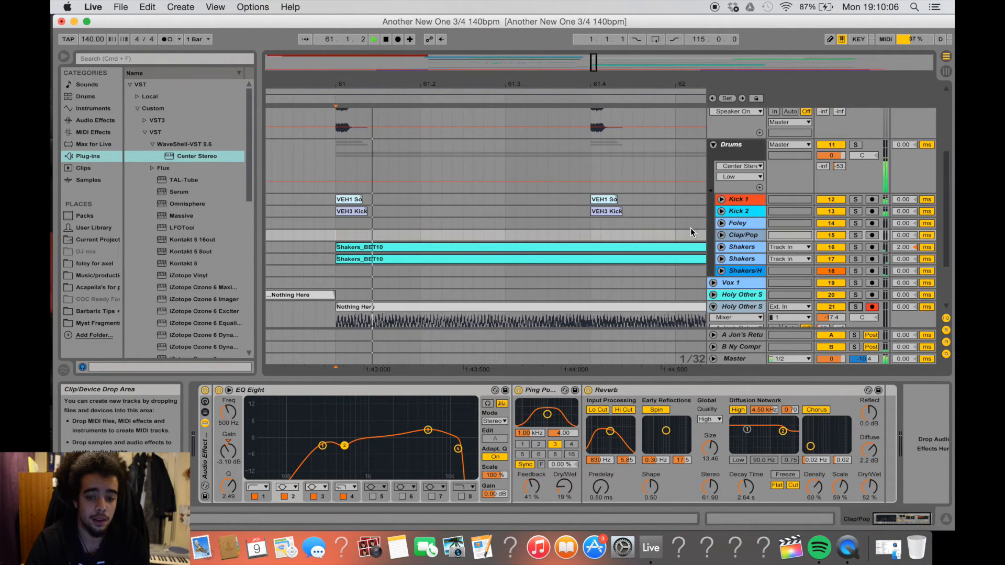
{"action": "left_click", "coordinate": [714, 145]}
{"action": "scroll", "coordinate": [658, 205], "scroll_direction": "up", "scroll_amount": 5}
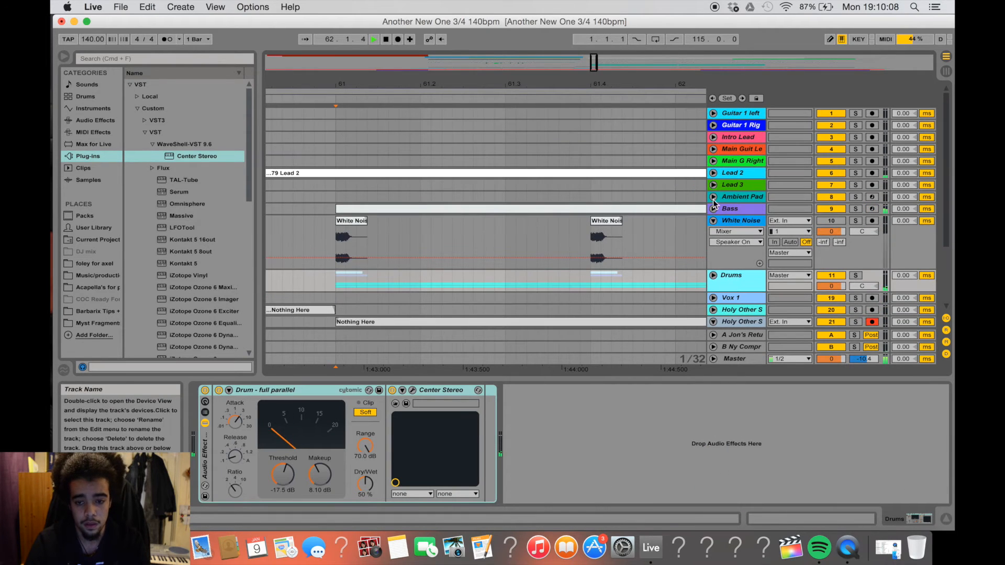
{"action": "left_click_drag", "start_coordinate": [441, 84], "coordinate": [441, 27]}
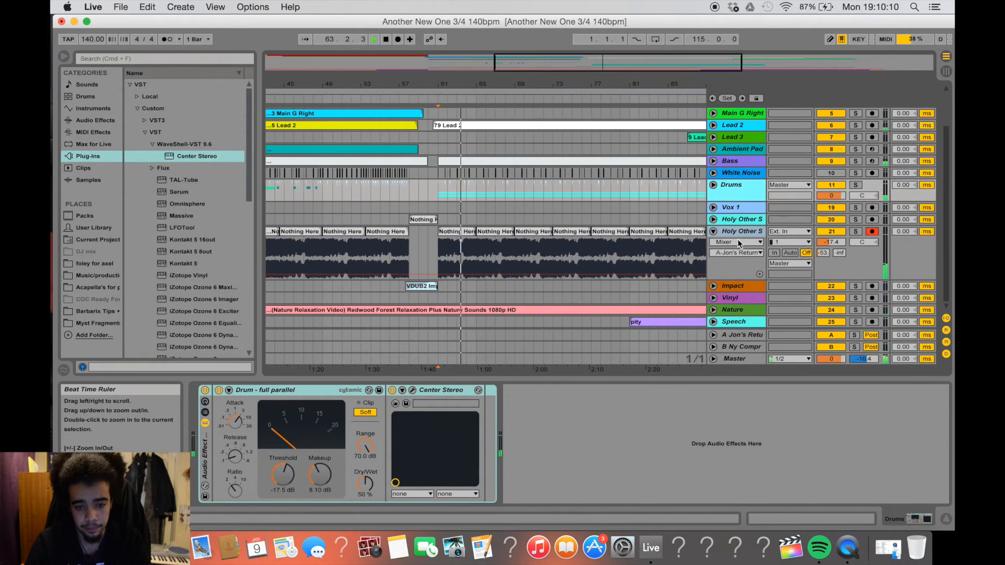
{"action": "left_click", "coordinate": [713, 232]}
{"action": "scroll", "coordinate": [649, 240], "scroll_direction": "up", "scroll_amount": 2}
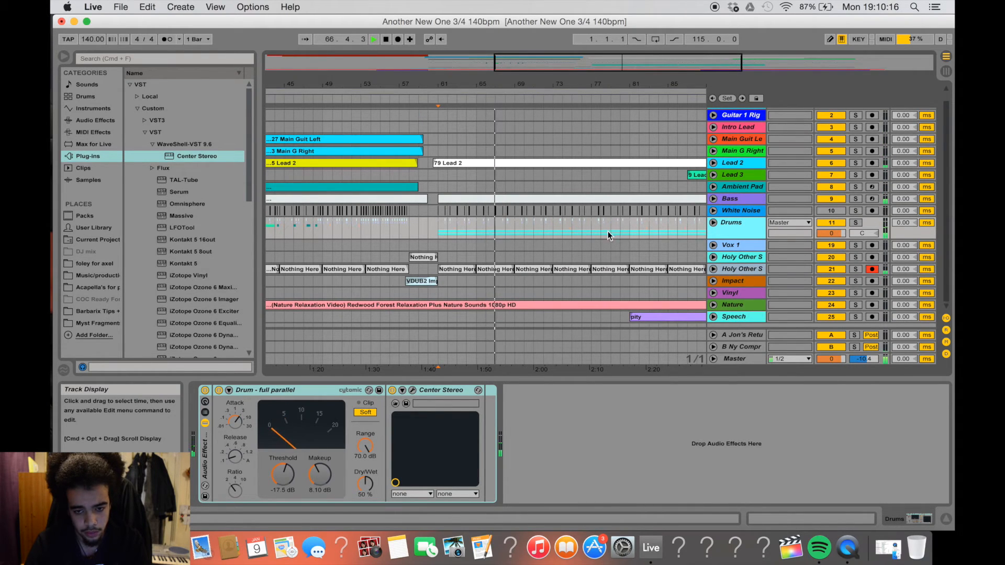
Follow the playing arrangement through to bar 96, and return to the transition leading into bar 61
{"action": "left_click_drag", "start_coordinate": [581, 85], "coordinate": [386, 83]}
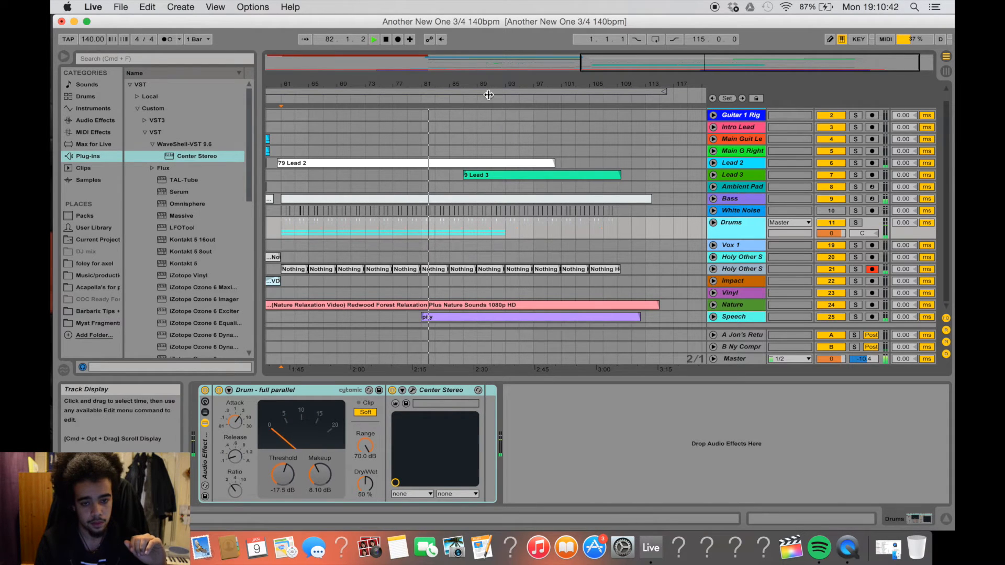
{"action": "left_click_drag", "start_coordinate": [482, 87], "coordinate": [444, 86]}
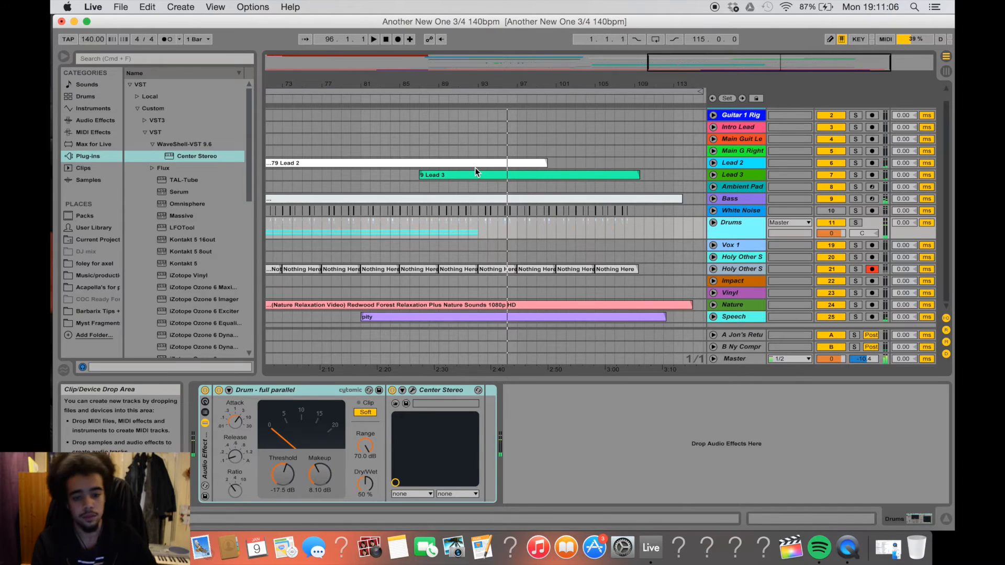
{"action": "scroll", "coordinate": [475, 167], "scroll_direction": "left", "scroll_amount": 10}
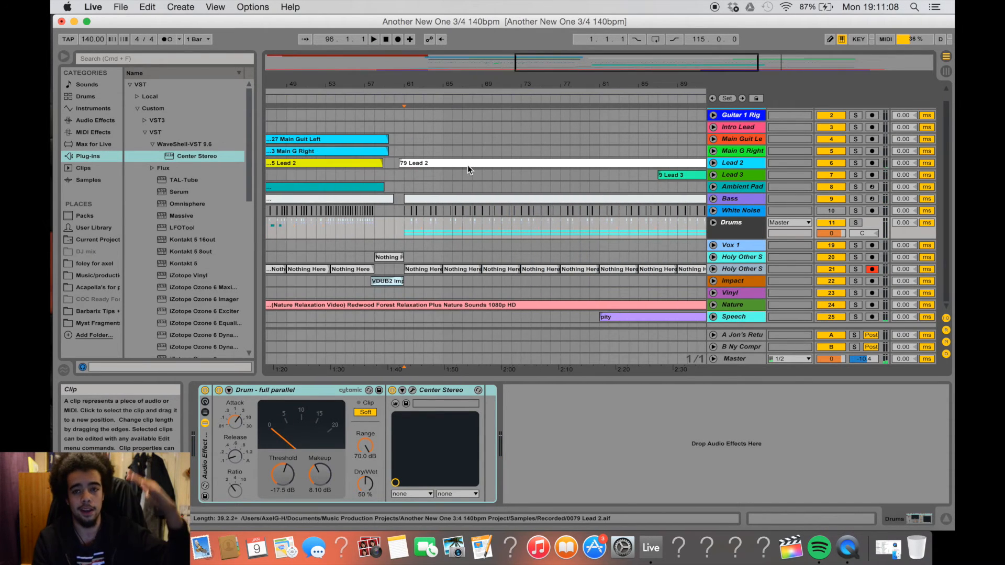
{"action": "scroll", "coordinate": [467, 165], "scroll_direction": "right", "scroll_amount": 5}
{"action": "scroll", "coordinate": [467, 164], "scroll_direction": "left", "scroll_amount": 8}
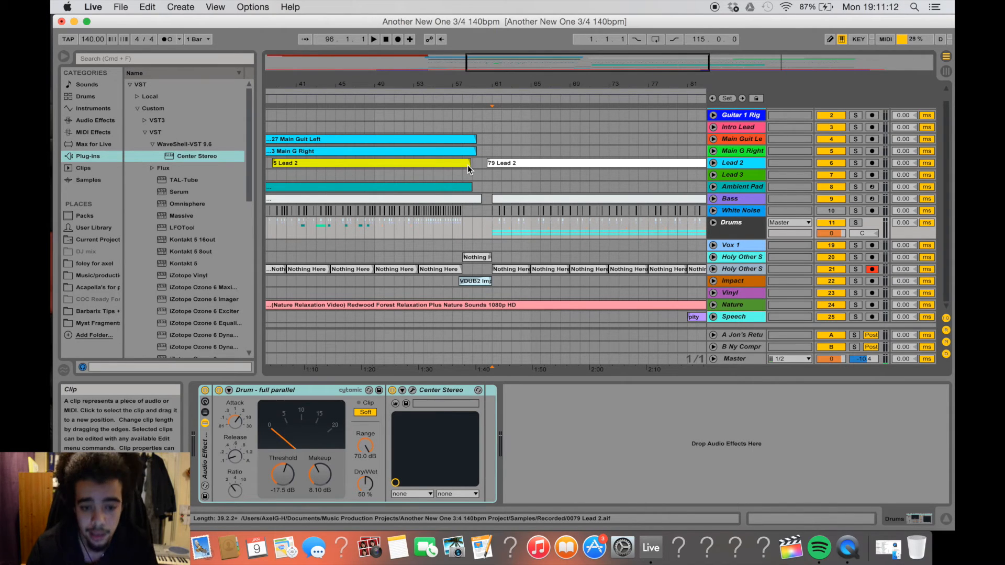
Unfold the Drums group and both of its Shakers tracks to show the Shakers_BET10 waveforms from bar 61
{"action": "left_click", "coordinate": [713, 222]}
{"action": "scroll", "coordinate": [523, 157], "scroll_direction": "down", "scroll_amount": 3}
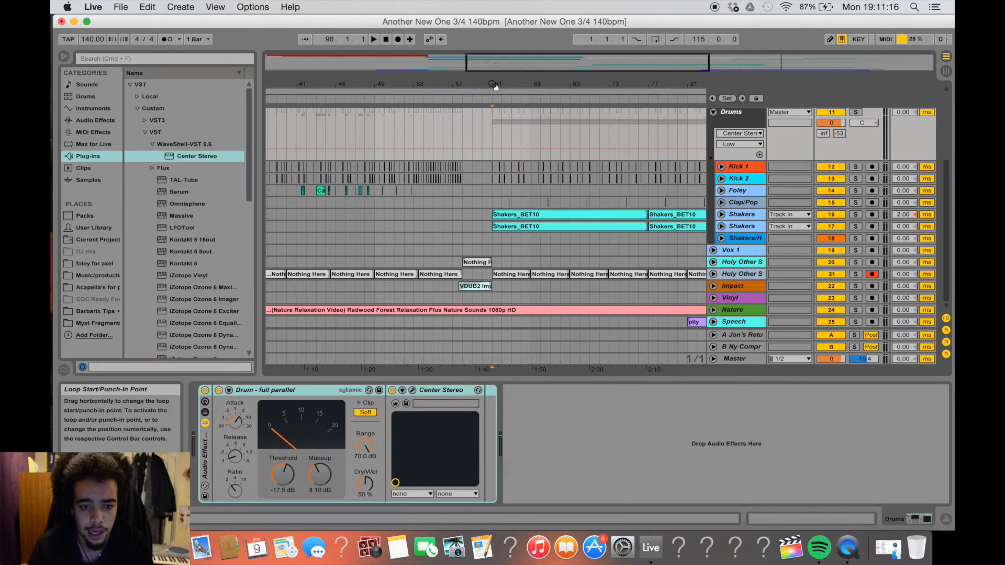
{"action": "left_click_drag", "start_coordinate": [495, 85], "coordinate": [495, 157]}
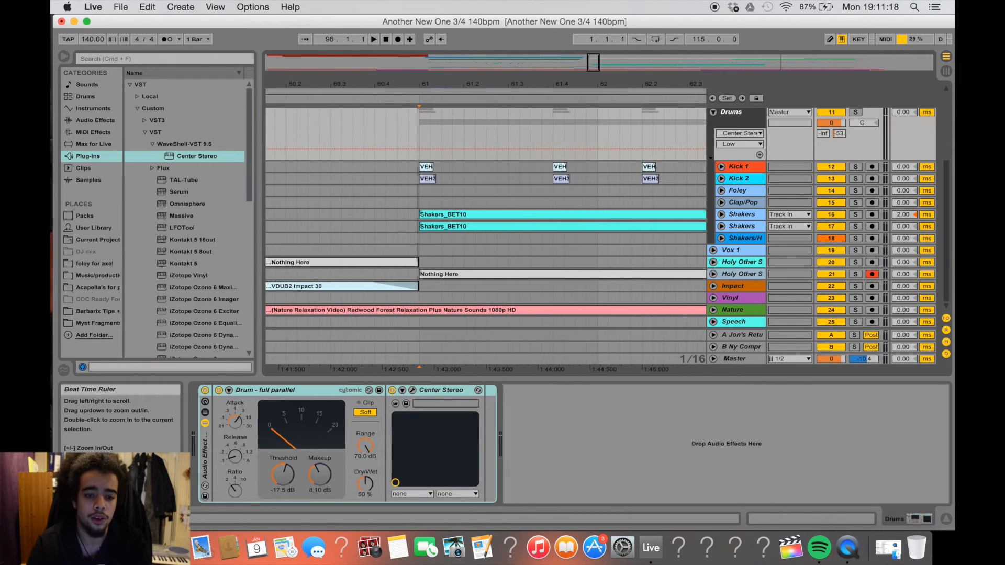
{"action": "left_click_drag", "start_coordinate": [419, 82], "coordinate": [373, 45]}
{"action": "left_click", "coordinate": [722, 226]}
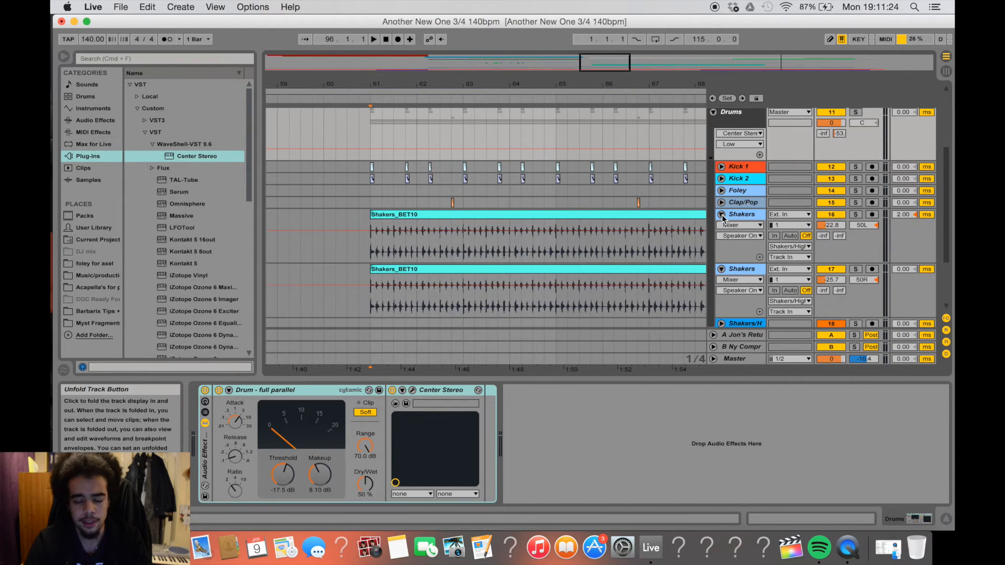
{"action": "left_click", "coordinate": [721, 214]}
Place the playback start at bar 61 on the Shakers track 16 and bring up its effect chain
{"action": "left_click_drag", "start_coordinate": [356, 83], "coordinate": [323, 105]}
{"action": "left_click_drag", "start_coordinate": [370, 83], "coordinate": [370, 103]}
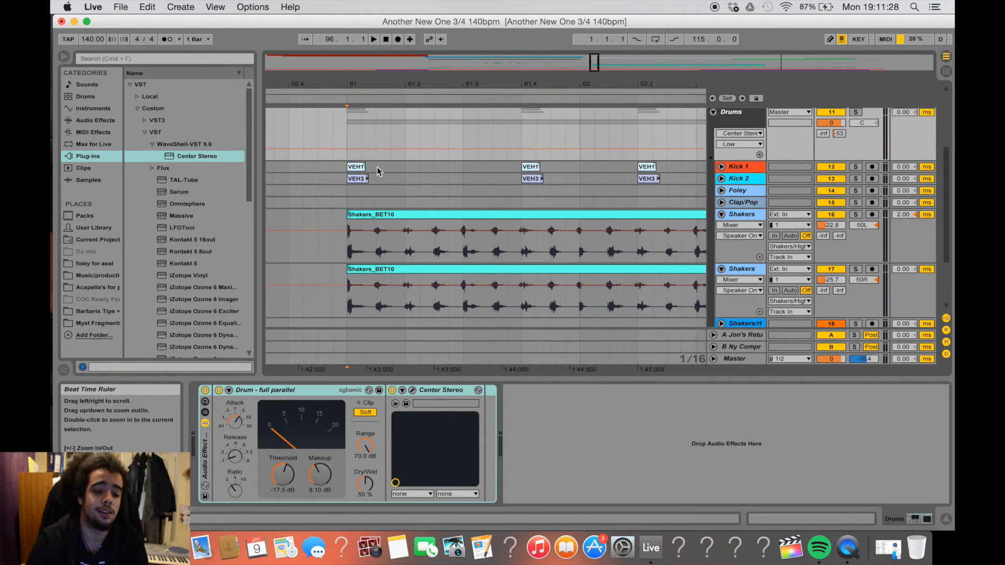
{"action": "scroll", "coordinate": [372, 173], "scroll_direction": "down", "scroll_amount": 3}
{"action": "left_click", "coordinate": [345, 210]}
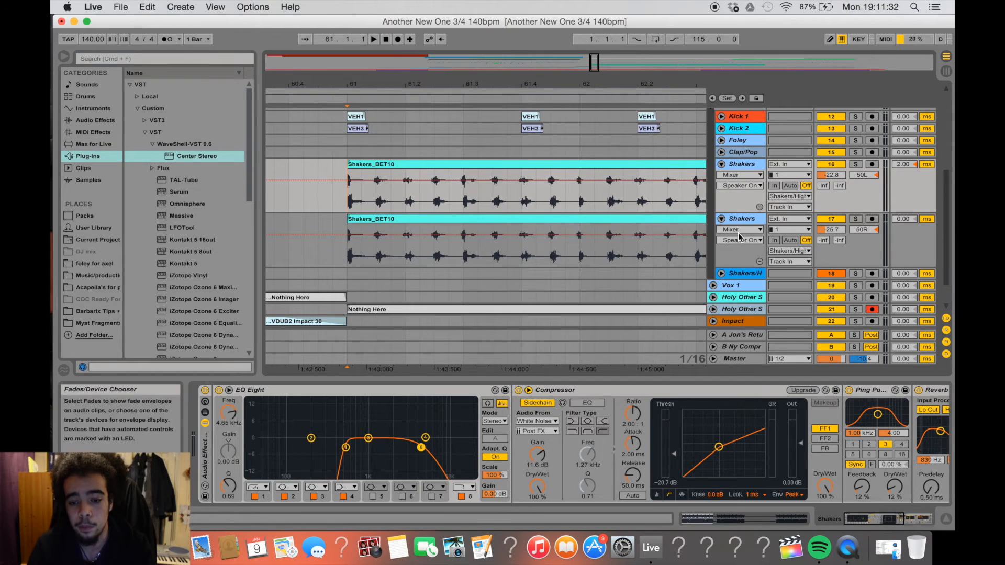
Check the commands available for the White Noise and Bass tracks outside the Drums group, including Group Tracks, without applying any
{"action": "scroll", "coordinate": [730, 235], "scroll_direction": "down", "scroll_amount": 2}
{"action": "scroll", "coordinate": [721, 250], "scroll_direction": "up", "scroll_amount": 5}
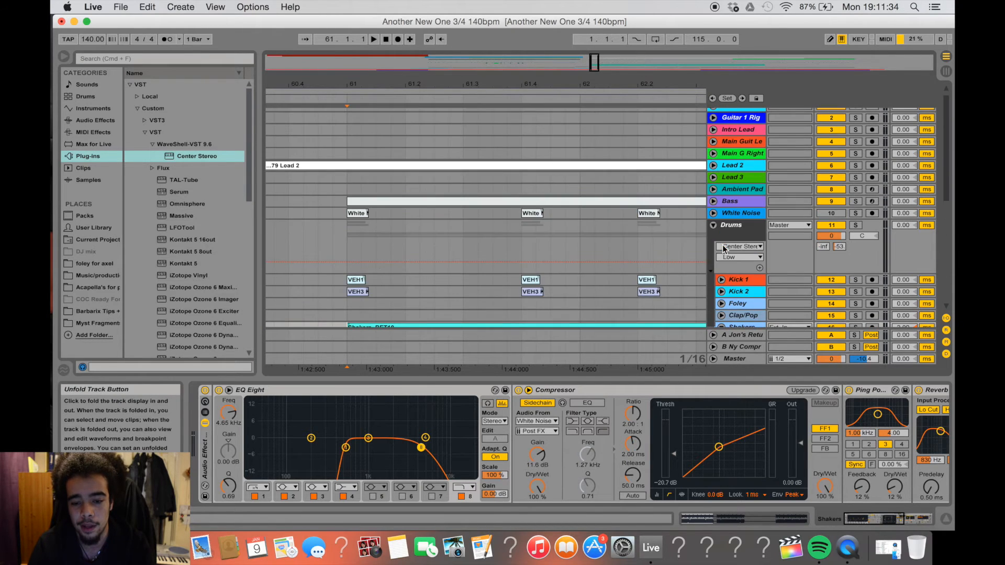
{"action": "right_click", "coordinate": [731, 215]}
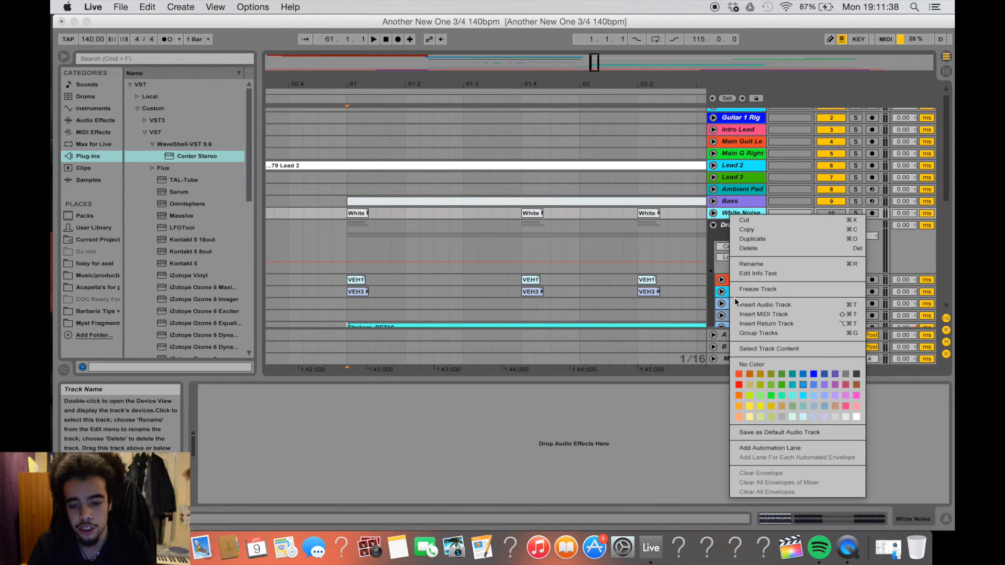
{"action": "left_click", "coordinate": [705, 203]}
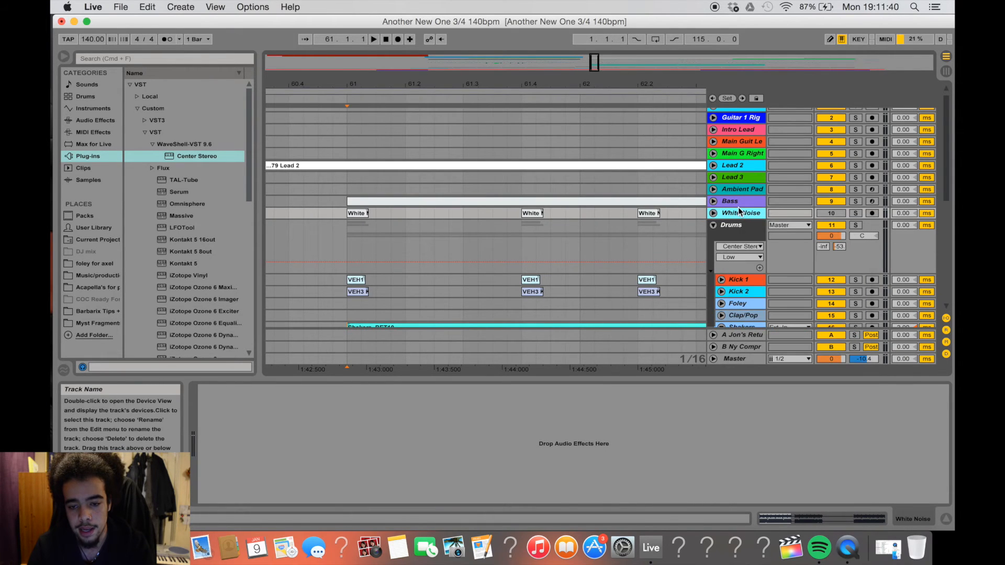
{"action": "left_click", "coordinate": [736, 204]}
{"action": "right_click", "coordinate": [737, 205]}
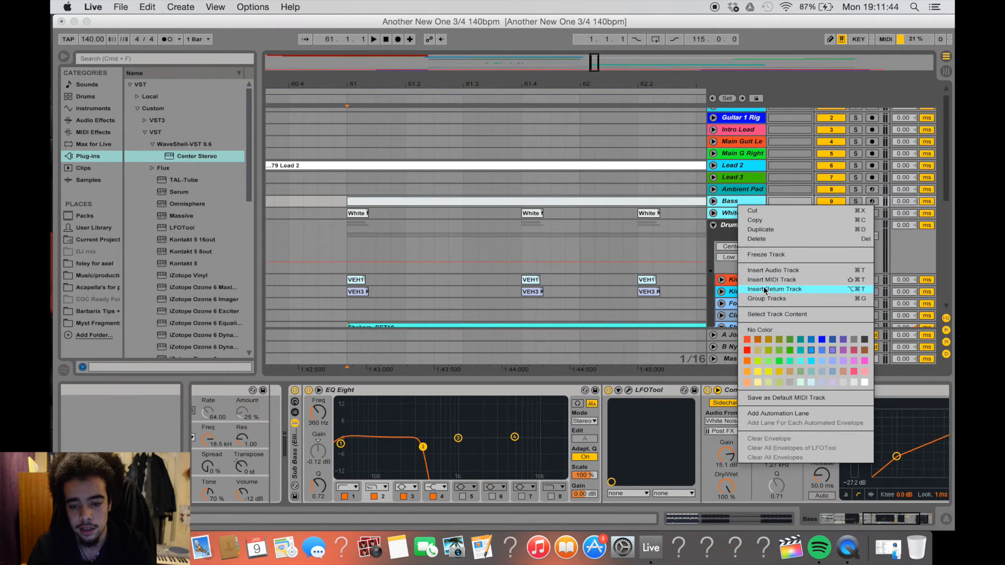
{"action": "left_click", "coordinate": [665, 224]}
Check the commands available for the Foley track inside the Drums group for a grouping option, without applying any
{"action": "scroll", "coordinate": [739, 228], "scroll_direction": "down", "scroll_amount": 2}
{"action": "scroll", "coordinate": [740, 233], "scroll_direction": "down", "scroll_amount": 1}
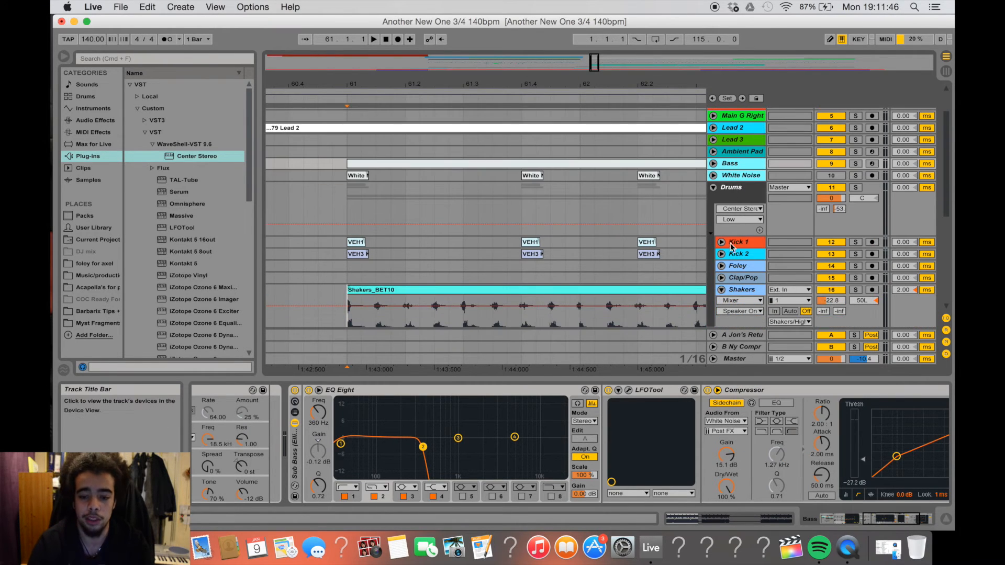
{"action": "left_click", "coordinate": [741, 256]}
{"action": "left_click", "coordinate": [743, 265]}
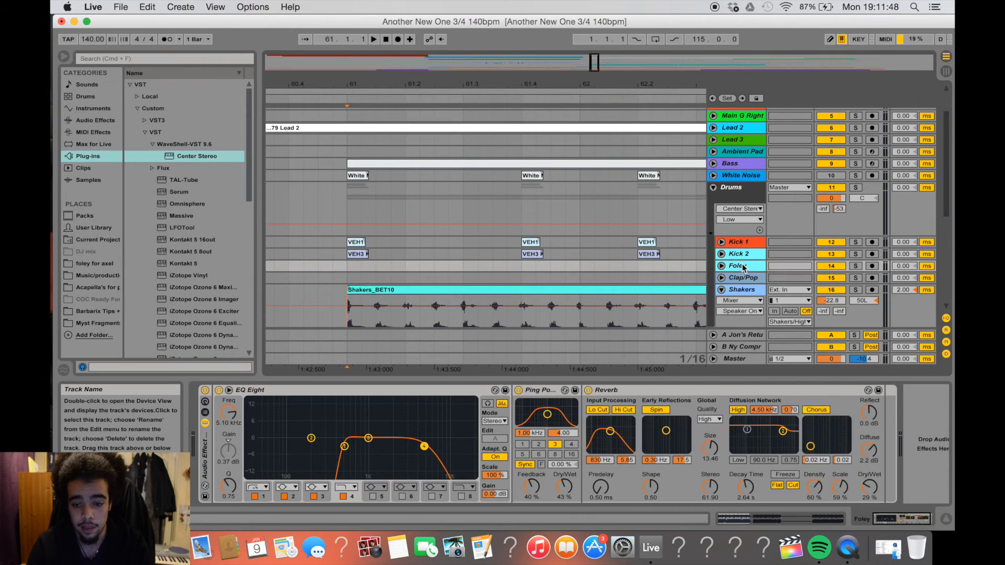
{"action": "right_click", "coordinate": [744, 266]}
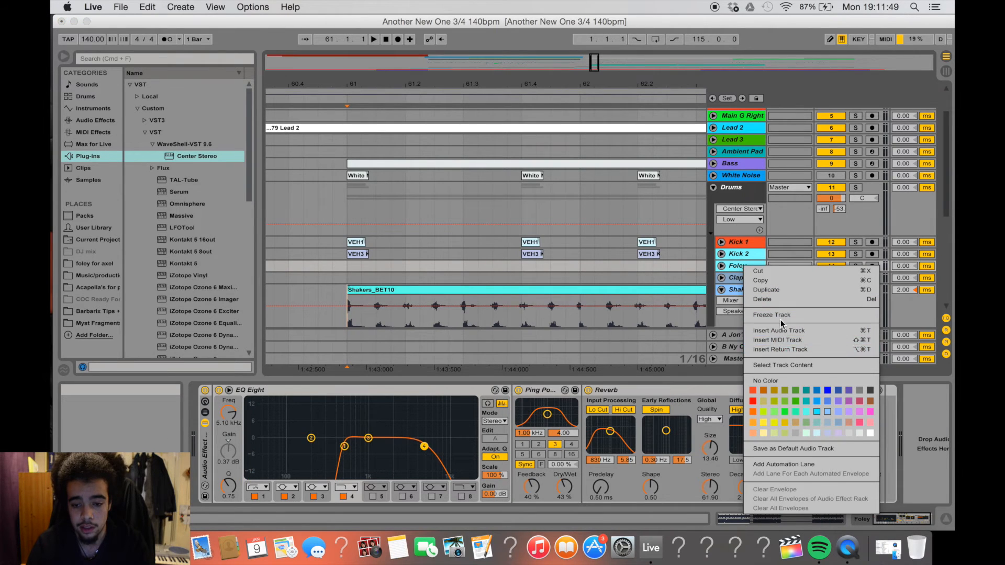
{"action": "left_click", "coordinate": [678, 252]}
Inspect the output routing of Shakers tracks 16 and 17 into the unfolded Shakers/H track 18, including the Track In output type
{"action": "scroll", "coordinate": [723, 266], "scroll_direction": "down", "scroll_amount": 4}
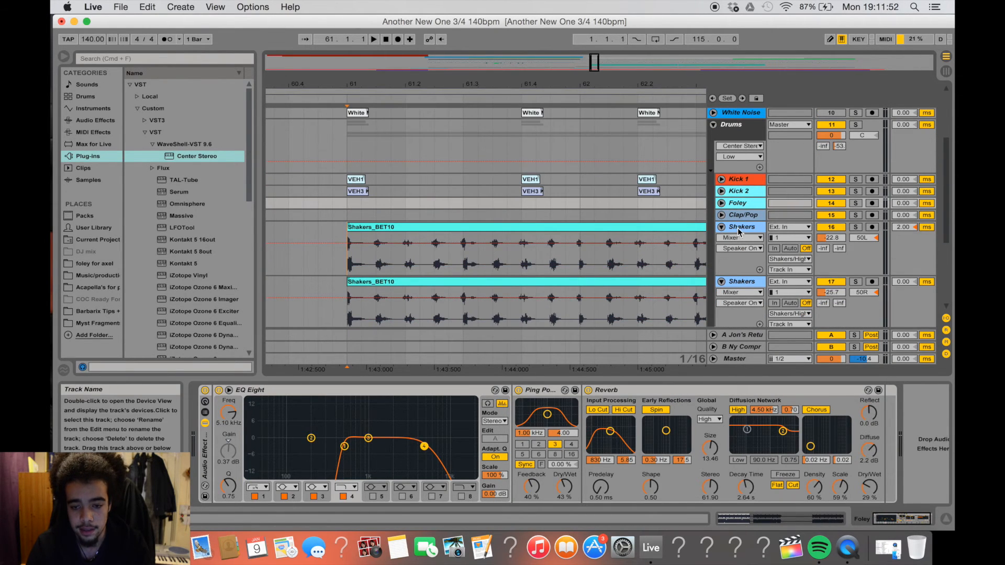
{"action": "left_click", "coordinate": [738, 241]}
{"action": "scroll", "coordinate": [738, 240], "scroll_direction": "down", "scroll_amount": 2}
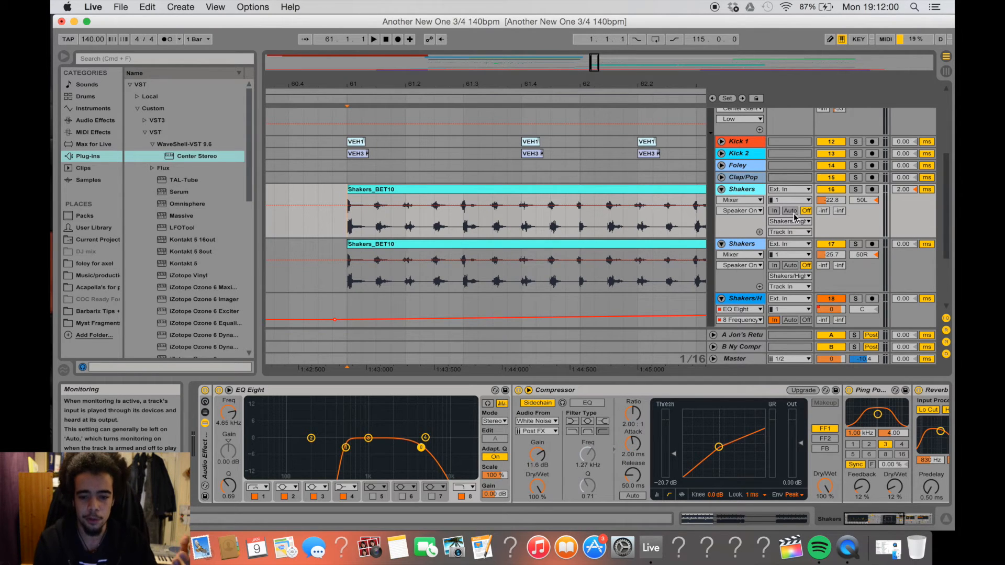
{"action": "scroll", "coordinate": [794, 217], "scroll_direction": "down", "scroll_amount": 2}
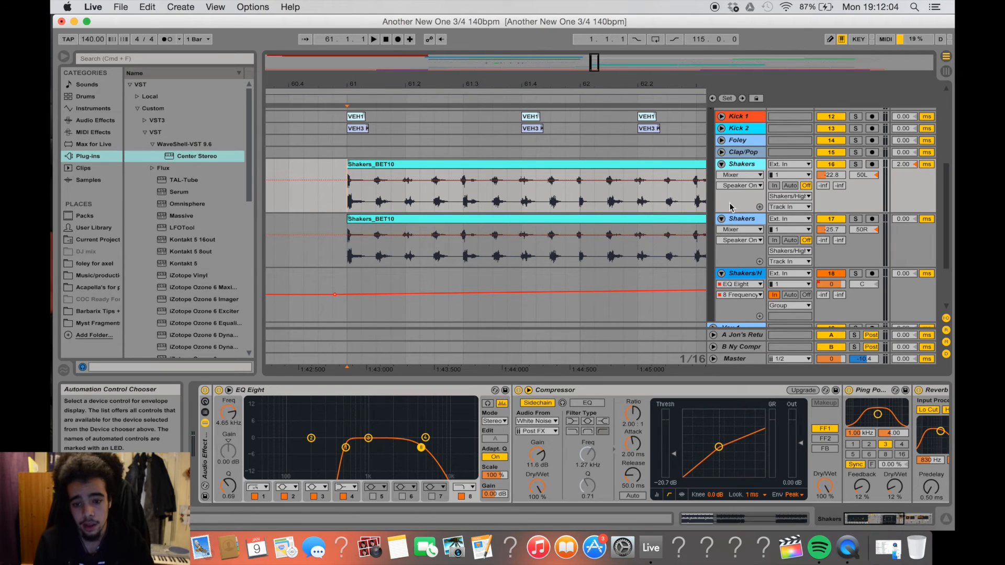
{"action": "left_click", "coordinate": [741, 220]}
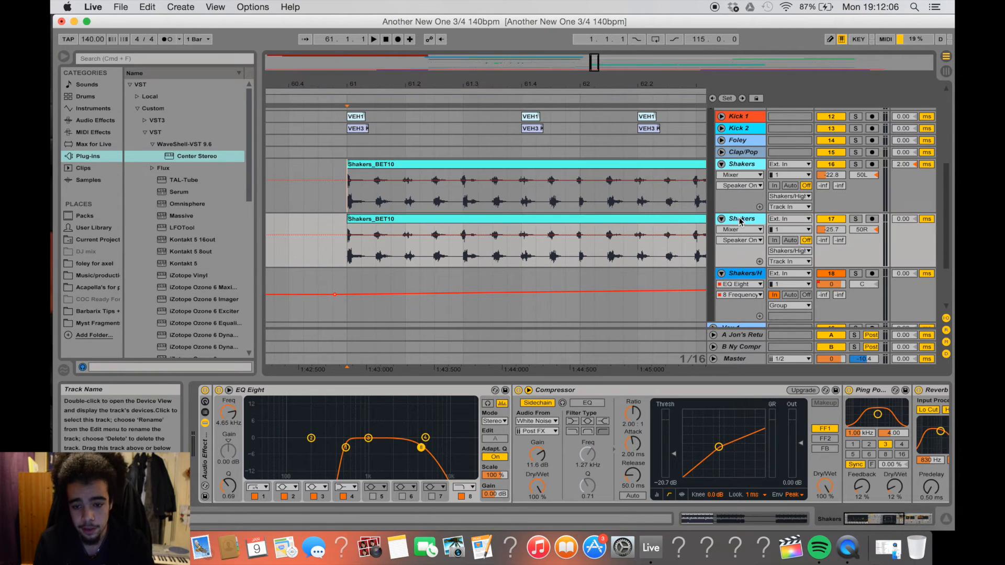
{"action": "left_click", "coordinate": [794, 262]}
{"action": "left_click", "coordinate": [794, 263]}
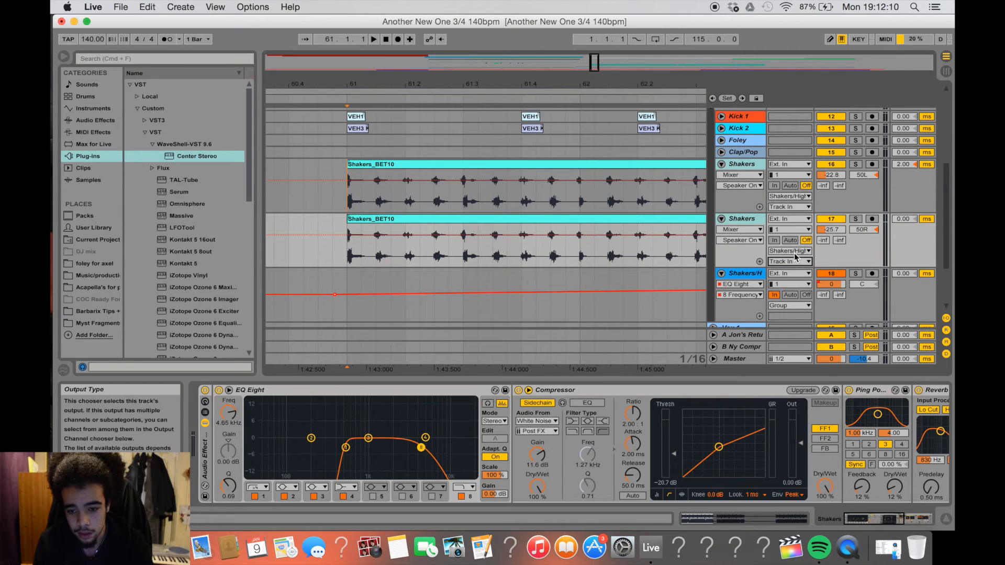
Check the output routing choices of Shakers track 17 without changing them, and bring up the effect chain of the Shakers/High track 18
{"action": "left_click", "coordinate": [794, 254]}
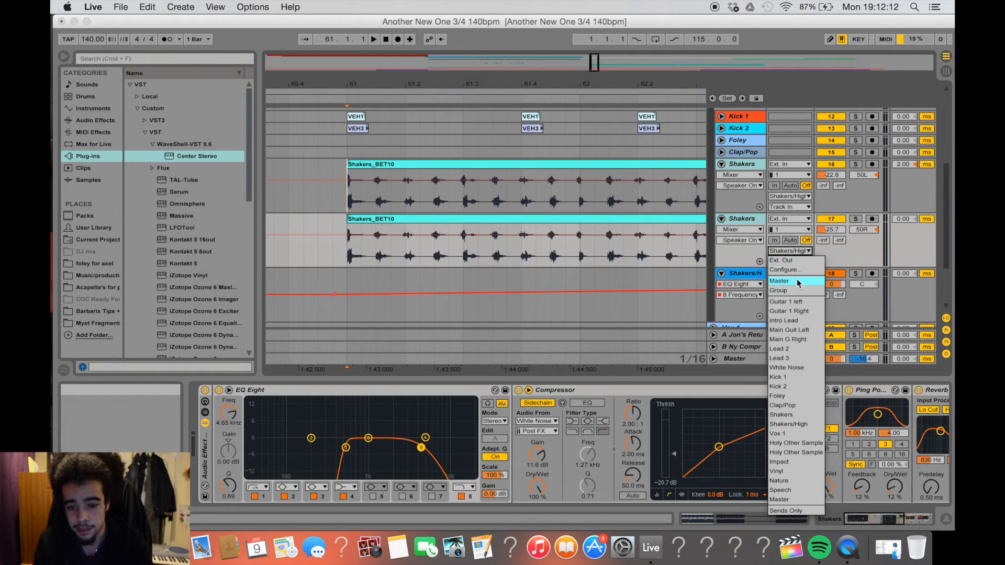
{"action": "left_click", "coordinate": [846, 251]}
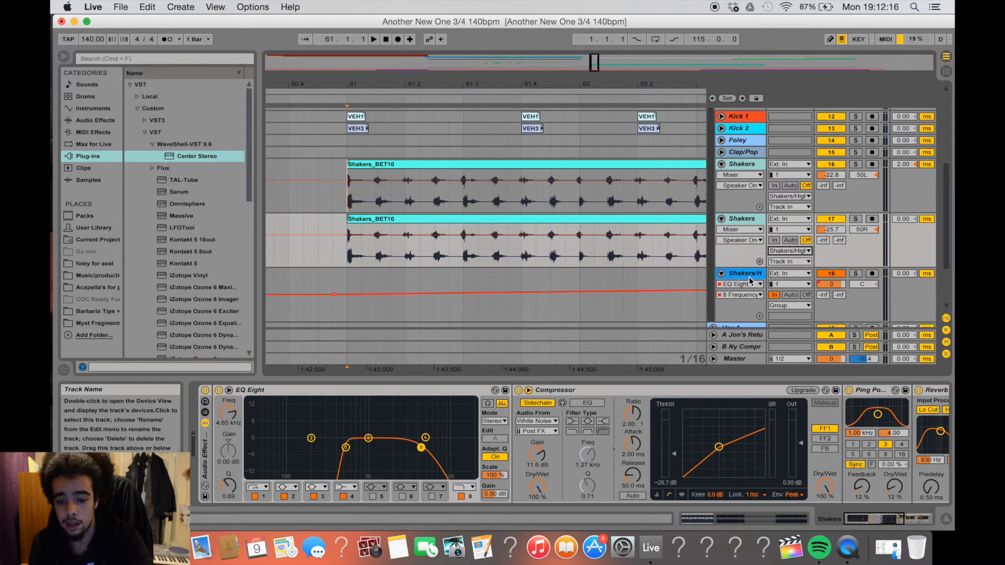
{"action": "scroll", "coordinate": [749, 280], "scroll_direction": "down", "scroll_amount": 5}
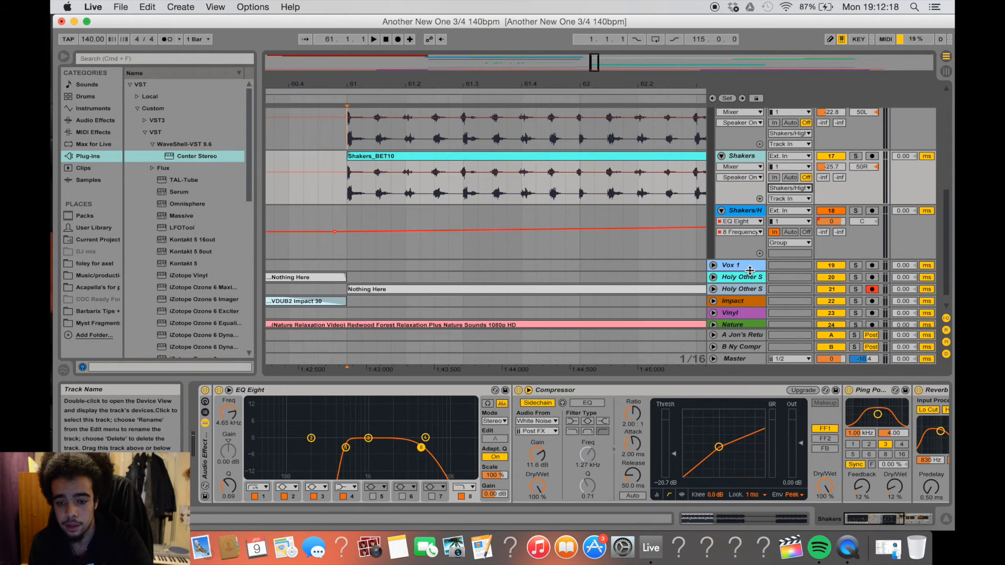
{"action": "scroll", "coordinate": [750, 270], "scroll_direction": "up", "scroll_amount": 2}
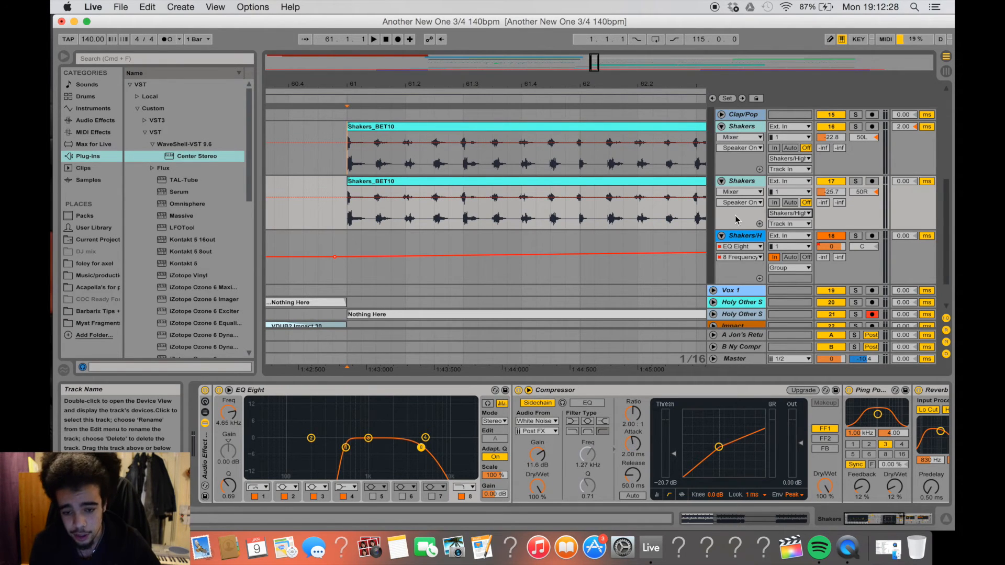
{"action": "left_click", "coordinate": [734, 277]}
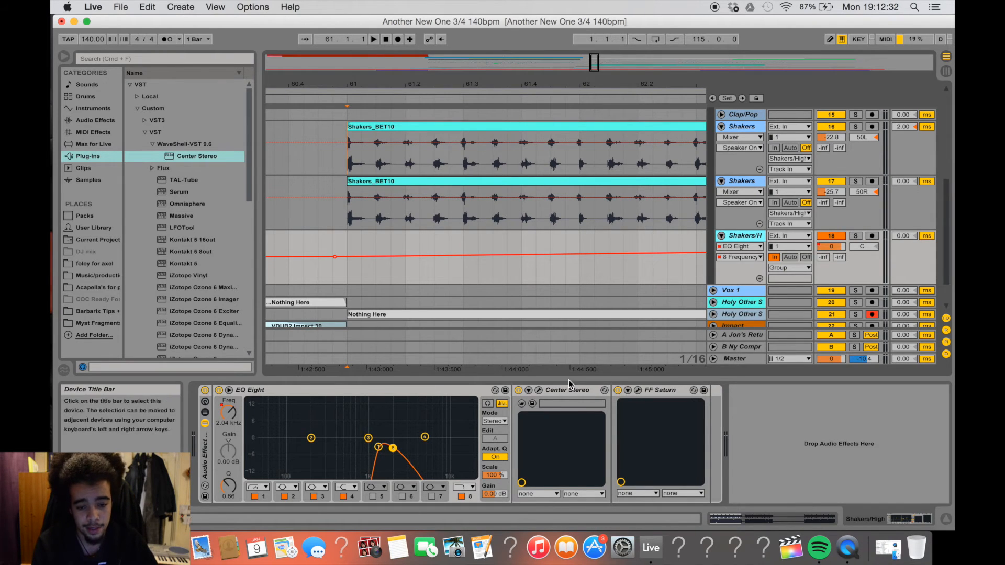
Inspect Center Stereo's Center and Sides faders and FF Saturn's Band 1 drive on the Shakers/High track, closing each plug-in window
{"action": "left_click", "coordinate": [539, 390]}
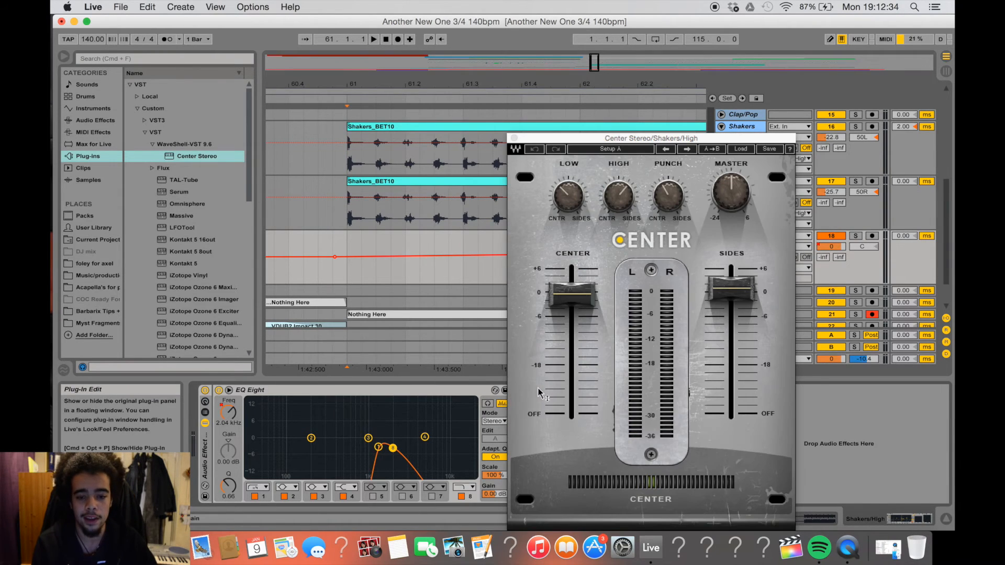
{"action": "left_click_drag", "start_coordinate": [592, 139], "coordinate": [515, 138]}
{"action": "left_click_drag", "start_coordinate": [488, 267], "coordinate": [491, 270]}
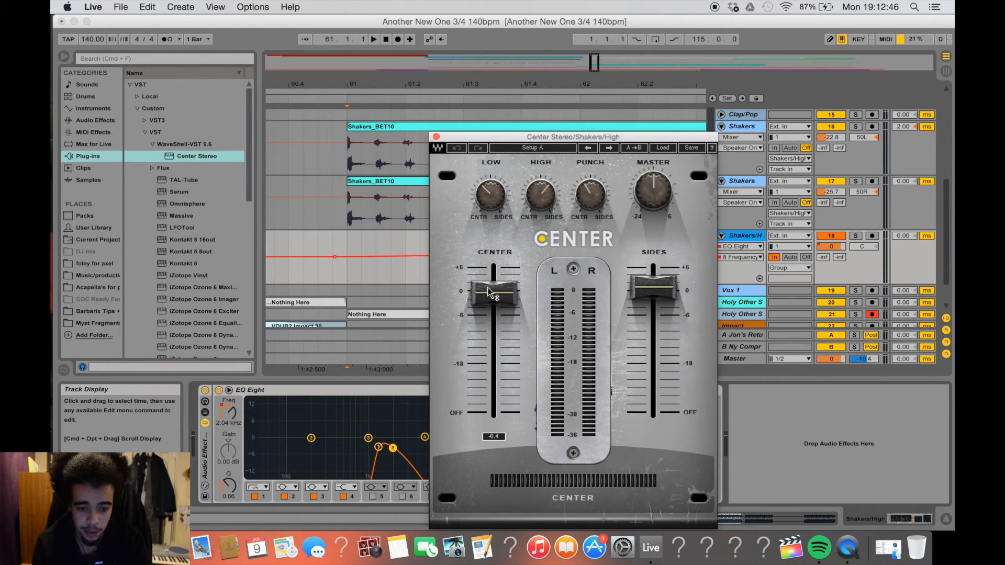
{"action": "mouse_move", "coordinate": [490, 293]}
{"action": "left_mouse_down"}
{"action": "mouse_move", "coordinate": [490, 270]}
{"action": "mouse_move", "coordinate": [491, 292]}
{"action": "left_mouse_up"}
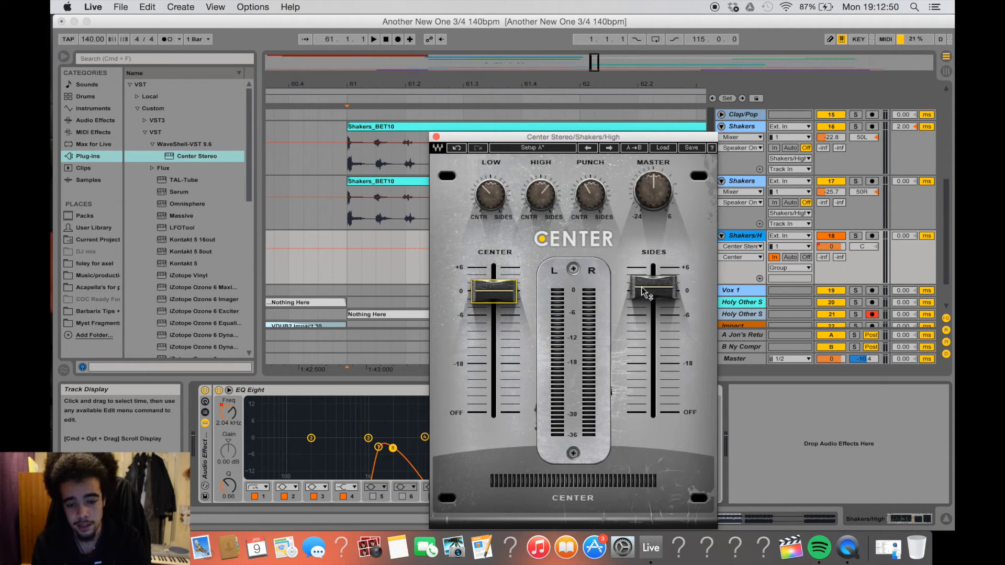
{"action": "mouse_move", "coordinate": [643, 291]}
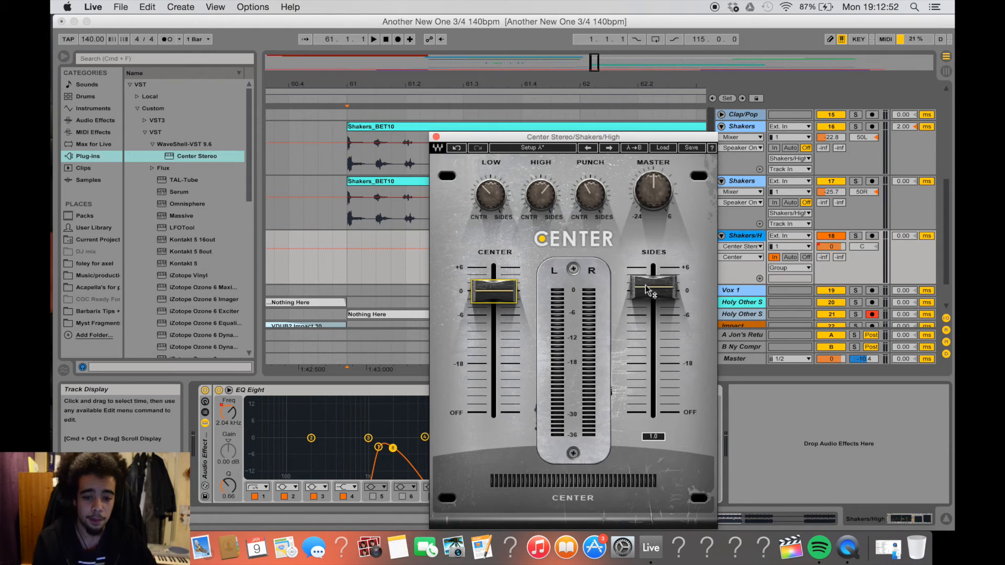
{"action": "left_click", "coordinate": [649, 291]}
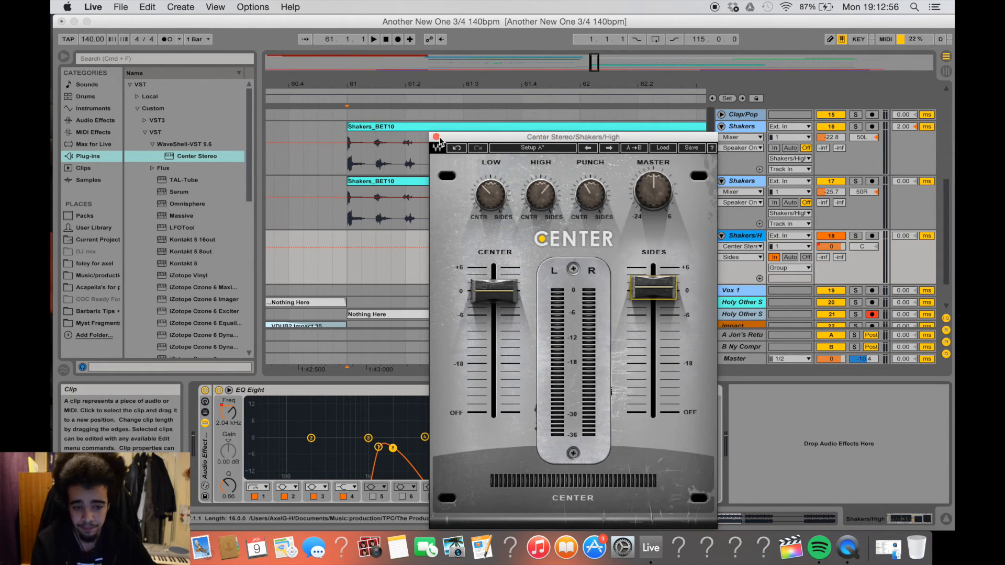
{"action": "left_click", "coordinate": [436, 137]}
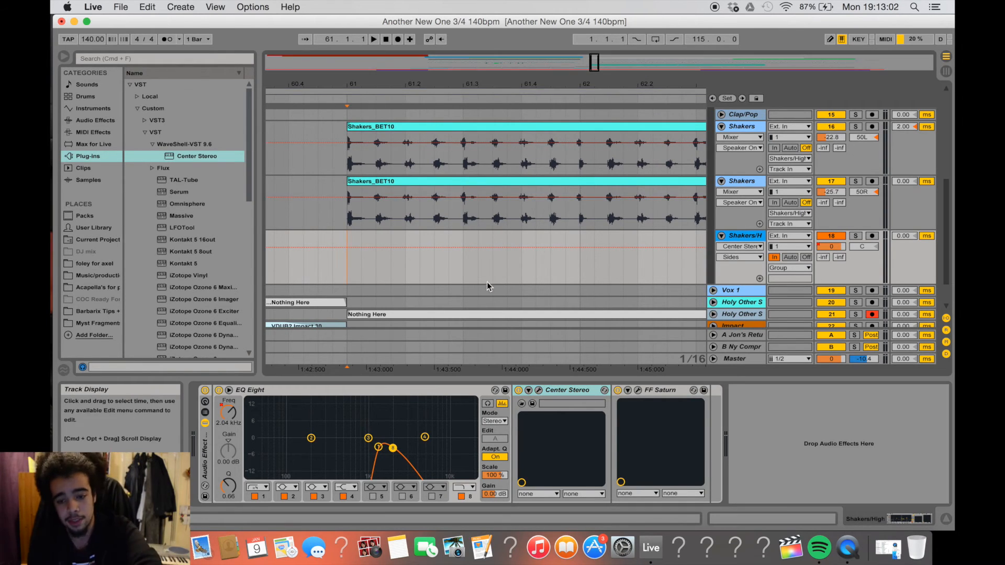
{"action": "left_click", "coordinate": [638, 391]}
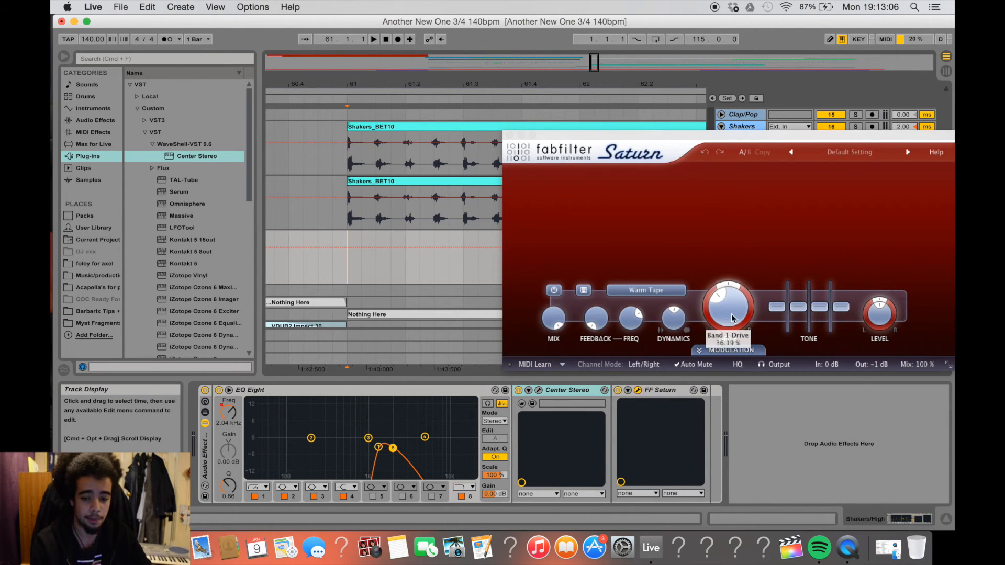
{"action": "left_click", "coordinate": [510, 136]}
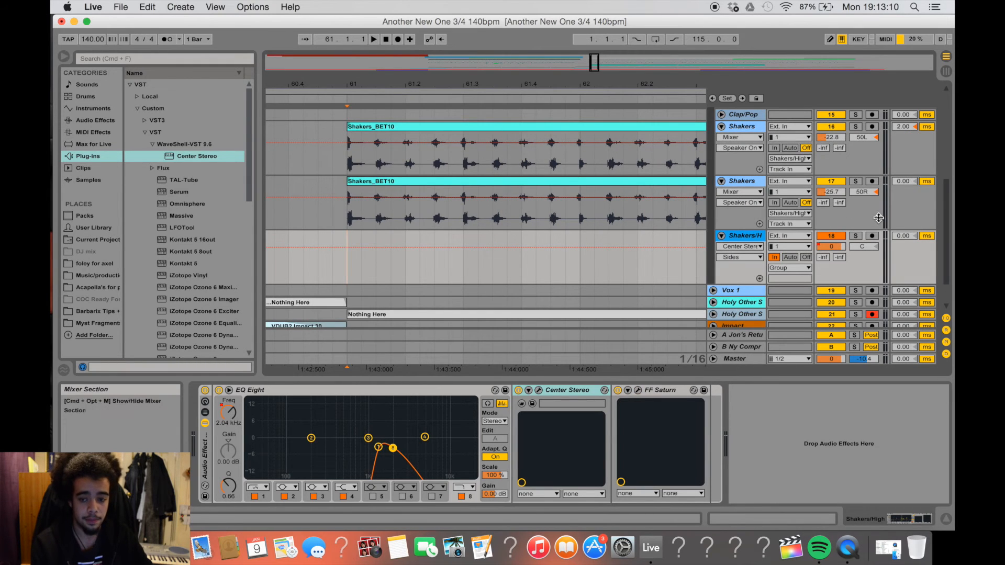
Play the Shakers/High track 18 soloed from bar 61, then unsolo it and restart playback with the full mix
{"action": "left_click", "coordinate": [857, 235]}
{"action": "key", "text": "space"}
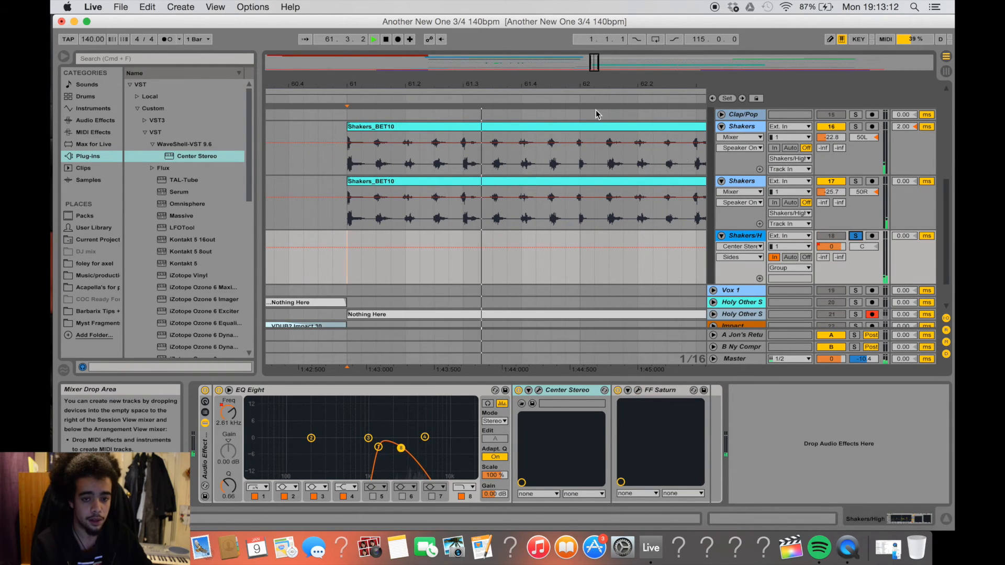
{"action": "left_click_drag", "start_coordinate": [518, 81], "coordinate": [415, 81]}
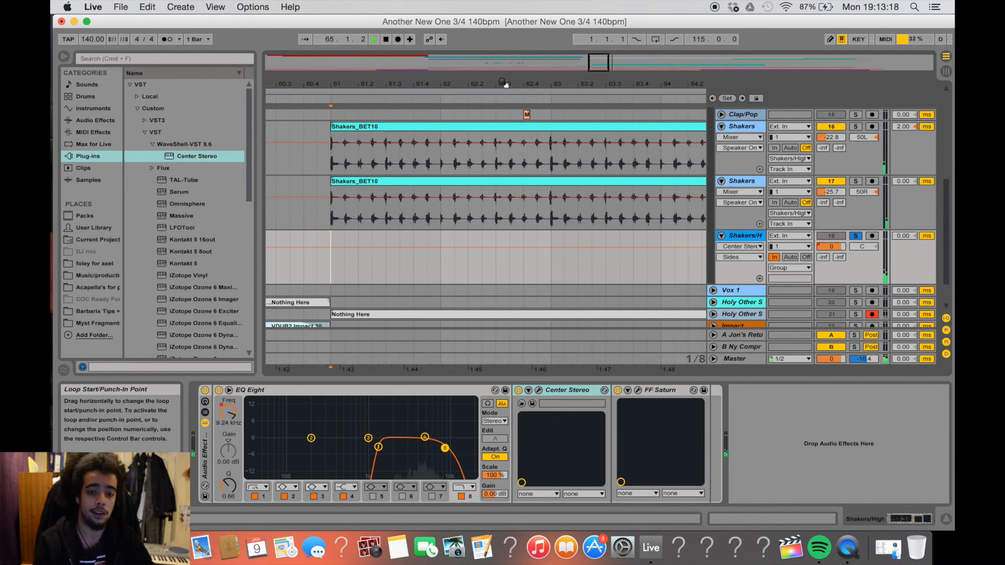
{"action": "left_click_drag", "start_coordinate": [500, 81], "coordinate": [350, 81]}
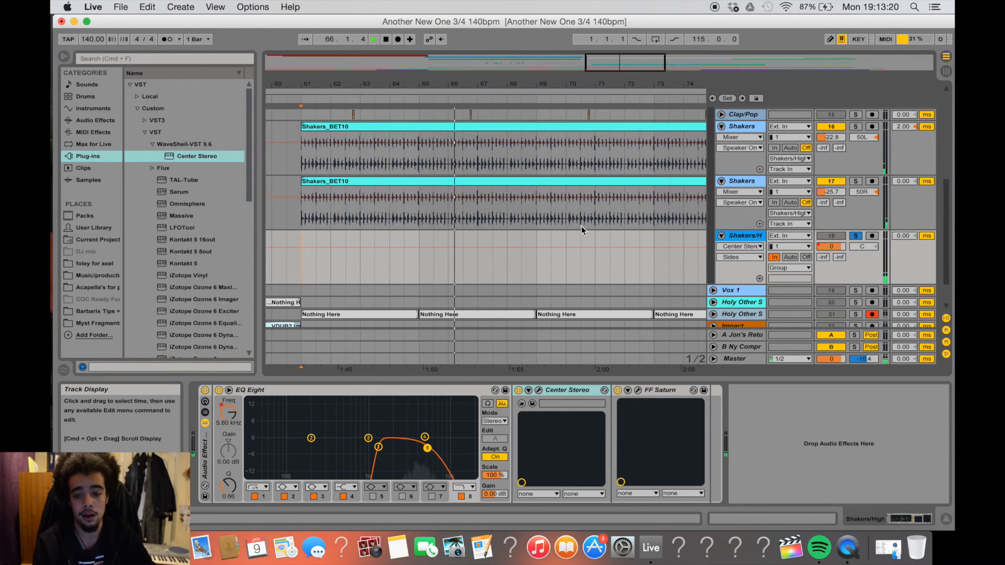
{"action": "key", "text": "space"}
{"action": "left_click", "coordinate": [856, 235]}
{"action": "key", "text": "space"}
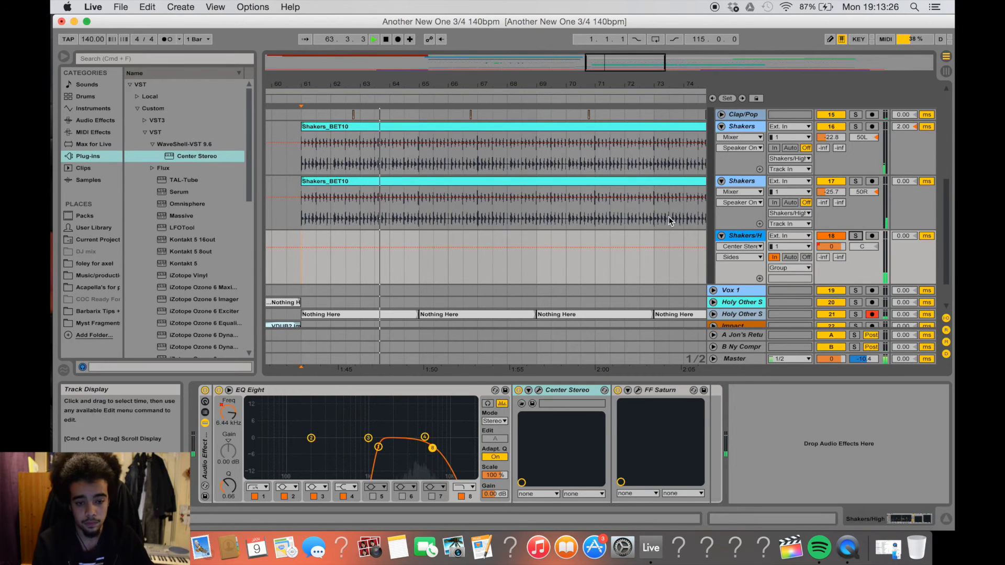
Fold the Shakers/High track, both Shakers tracks and the whole Drums group while the arrangement plays
{"action": "left_click_drag", "start_coordinate": [423, 88], "coordinate": [422, 55]}
{"action": "scroll", "coordinate": [606, 257], "scroll_direction": "up", "scroll_amount": 10}
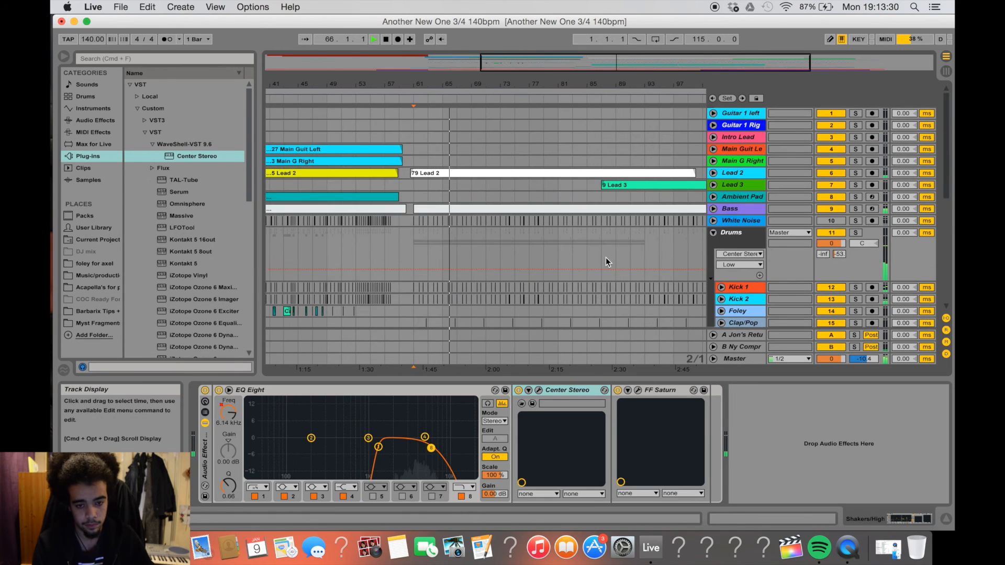
{"action": "scroll", "coordinate": [605, 257], "scroll_direction": "down", "scroll_amount": 15}
{"action": "scroll", "coordinate": [605, 257], "scroll_direction": "up", "scroll_amount": 8}
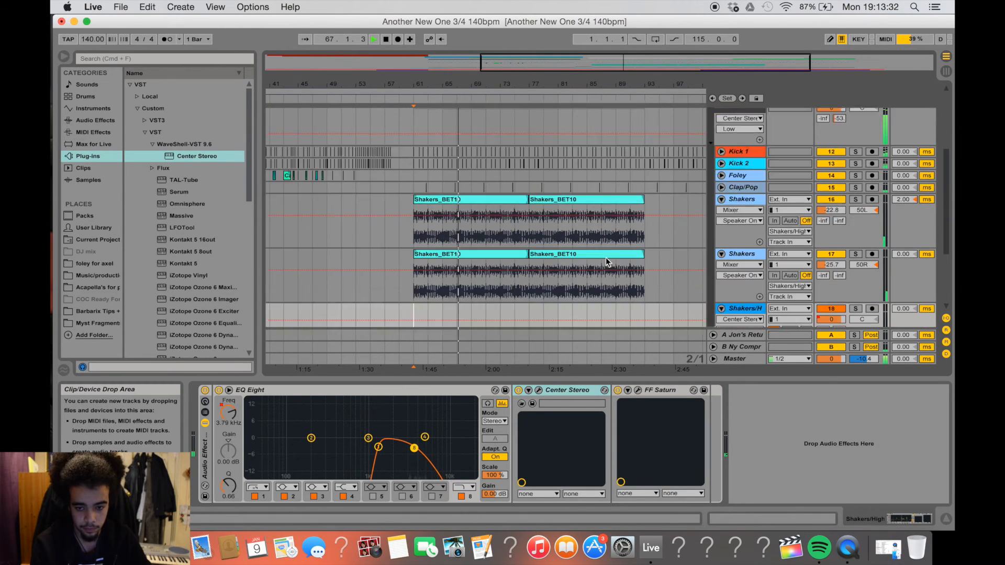
{"action": "scroll", "coordinate": [732, 322], "scroll_direction": "down", "scroll_amount": 5}
{"action": "left_click", "coordinate": [722, 271]}
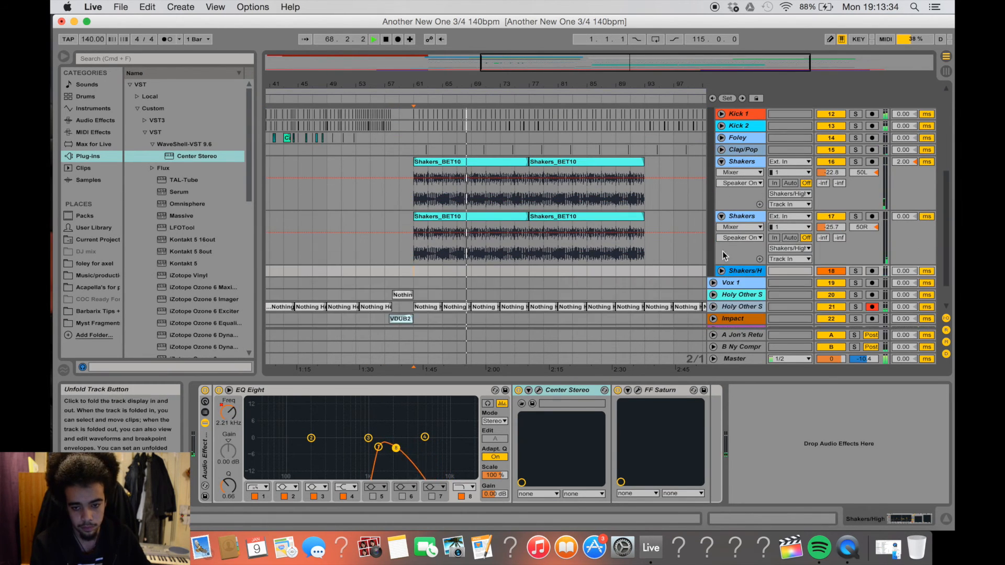
{"action": "left_click", "coordinate": [721, 216]}
{"action": "left_click", "coordinate": [721, 162]}
{"action": "scroll", "coordinate": [717, 178], "scroll_direction": "up", "scroll_amount": 5}
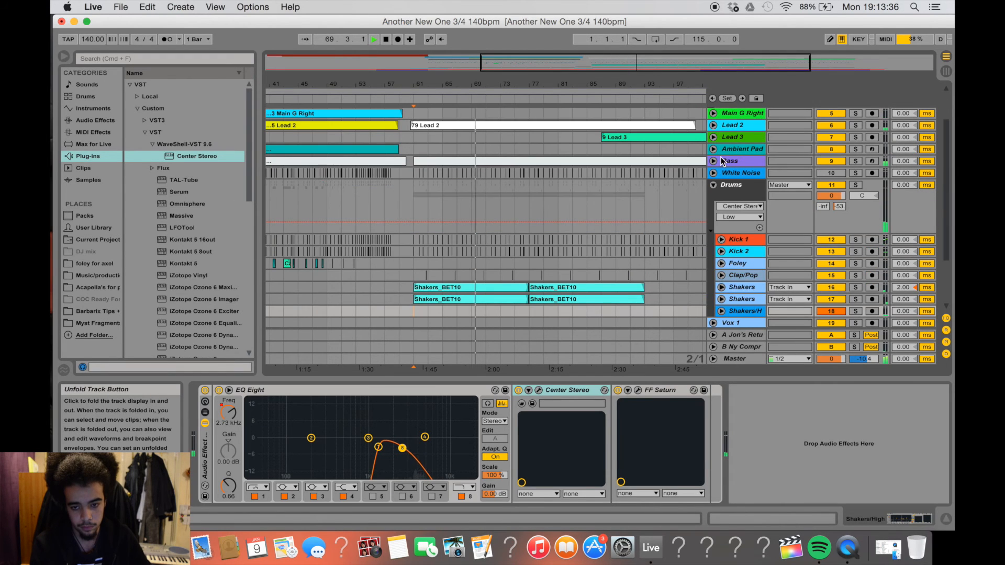
{"action": "left_click", "coordinate": [713, 185]}
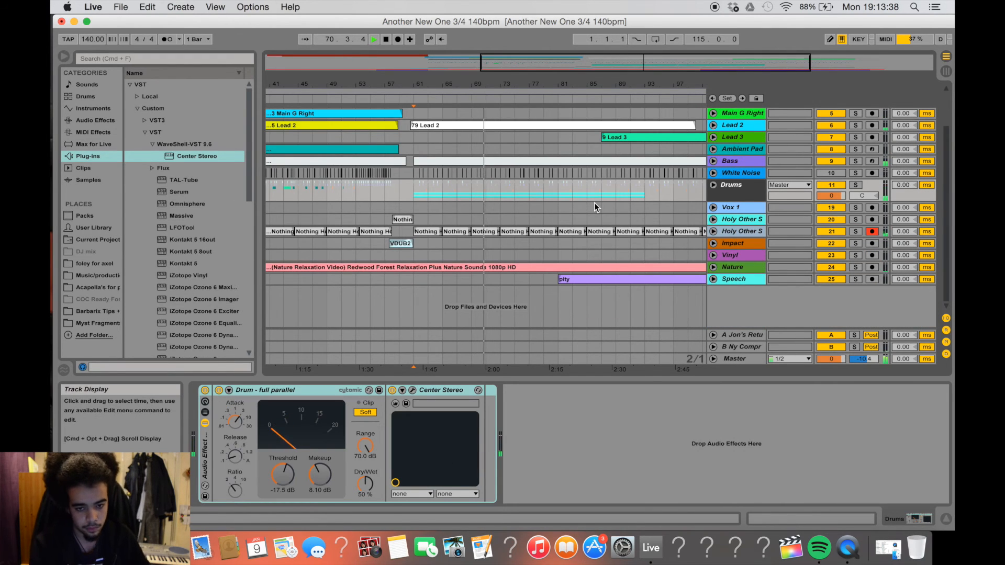
Look across the arrangement from bar 1, stop playback and fit the whole song into view
{"action": "scroll", "coordinate": [595, 203], "scroll_direction": "up", "scroll_amount": 1}
{"action": "scroll", "coordinate": [595, 203], "scroll_direction": "left", "scroll_amount": 10}
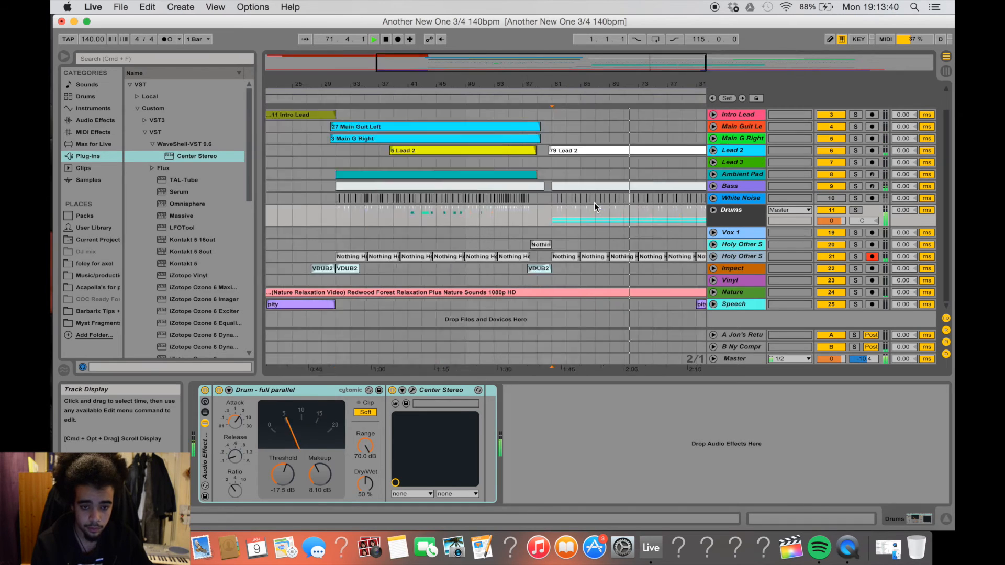
{"action": "scroll", "coordinate": [595, 203], "scroll_direction": "right", "scroll_amount": 15}
{"action": "scroll", "coordinate": [594, 203], "scroll_direction": "left", "scroll_amount": 15}
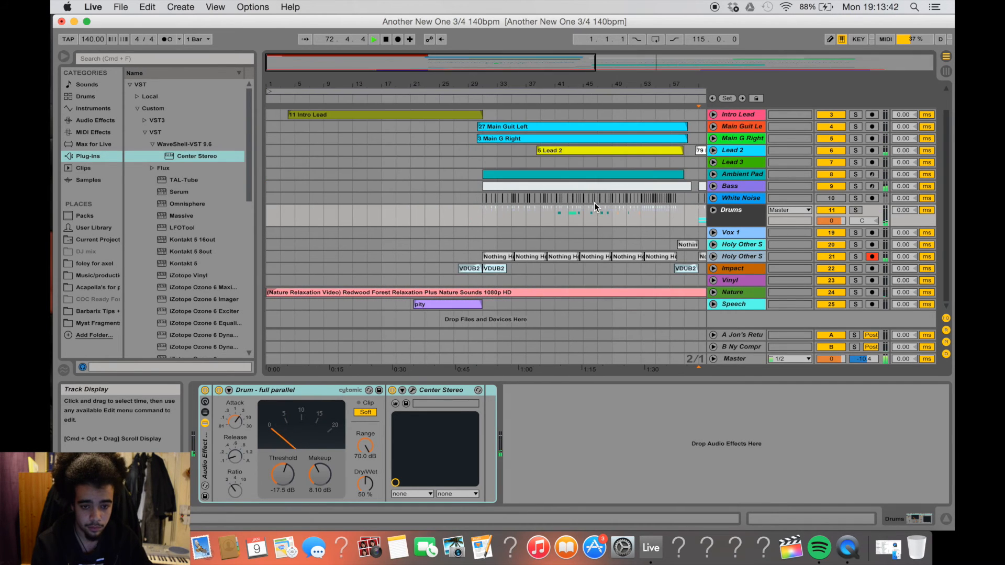
{"action": "key", "text": "space"}
{"action": "double_click", "coordinate": [463, 83]}
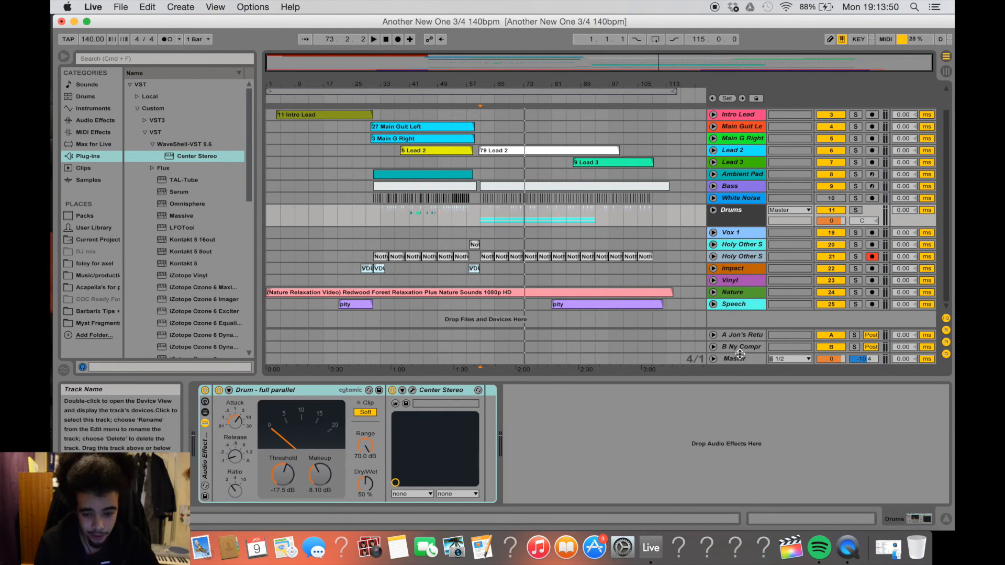
Bring up the Master track's effect chain and look through it from the first EQ Eight to the final Limiter
{"action": "left_click", "coordinate": [743, 360]}
{"action": "scroll", "coordinate": [722, 391], "scroll_direction": "right", "scroll_amount": 10}
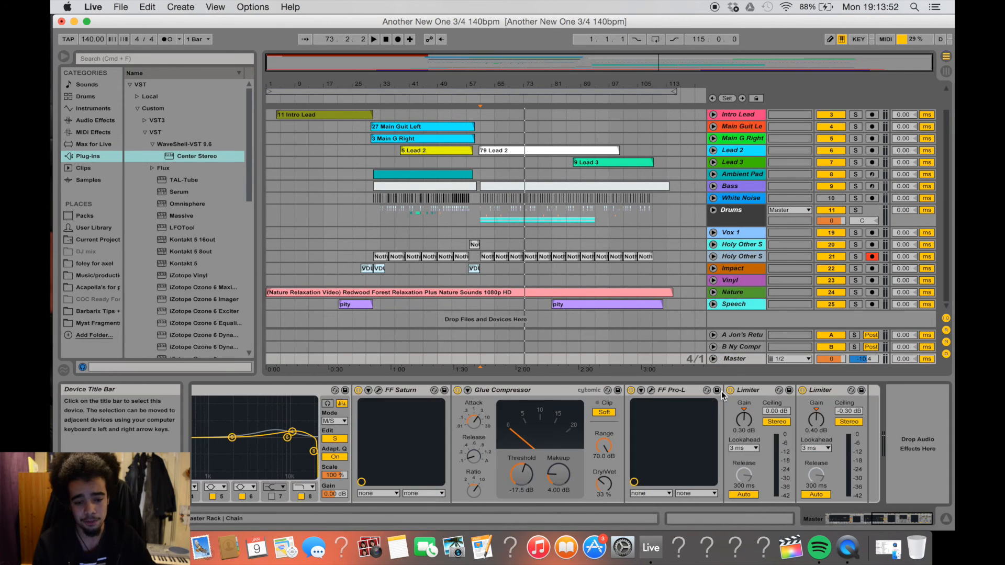
{"action": "scroll", "coordinate": [721, 391], "scroll_direction": "left", "scroll_amount": 10}
{"action": "scroll", "coordinate": [722, 391], "scroll_direction": "right", "scroll_amount": 5}
{"action": "scroll", "coordinate": [721, 392], "scroll_direction": "left", "scroll_amount": 10}
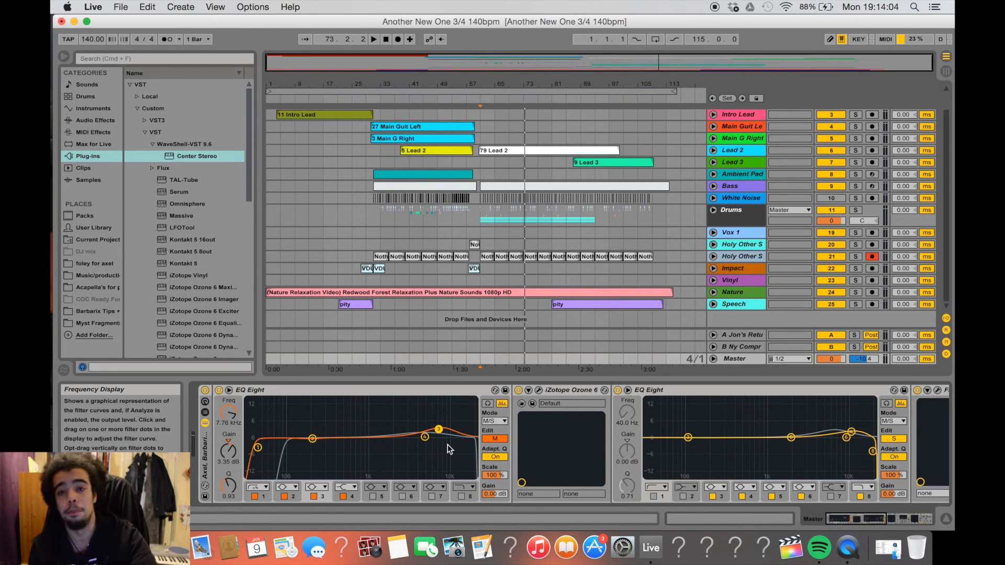
{"action": "scroll", "coordinate": [406, 447], "scroll_direction": "right", "scroll_amount": 3}
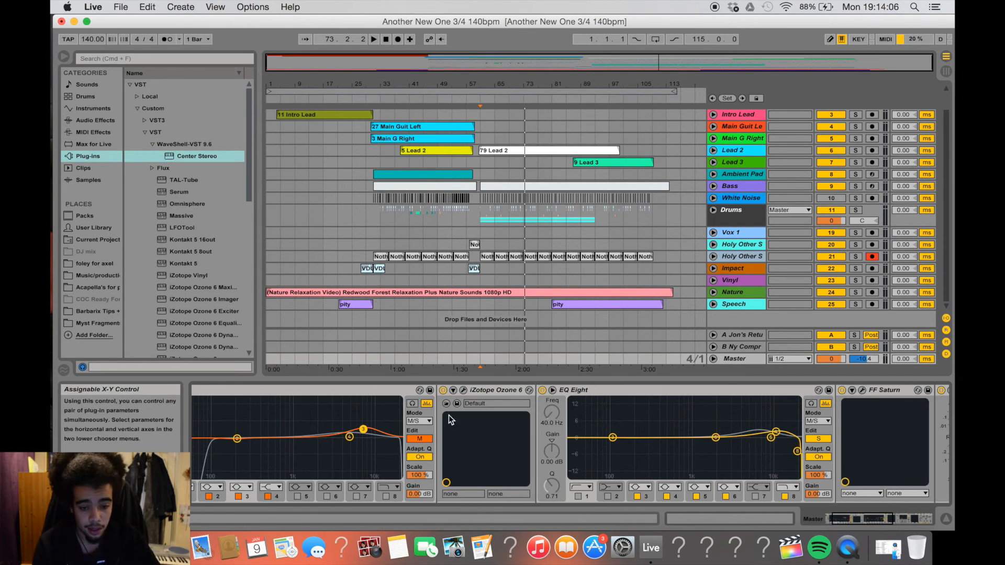
Open iZotope Ozone 6 on the Master, dismiss its Preset Manager, inspect the Imager and Dynamics modules, and close the plug-in
{"action": "left_click", "coordinate": [460, 401]}
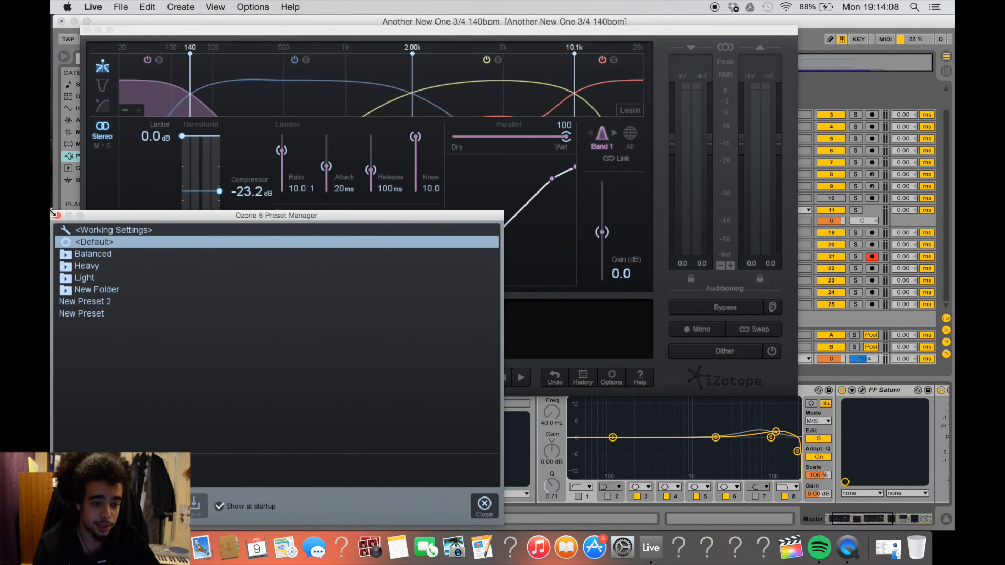
{"action": "left_click", "coordinate": [57, 216]}
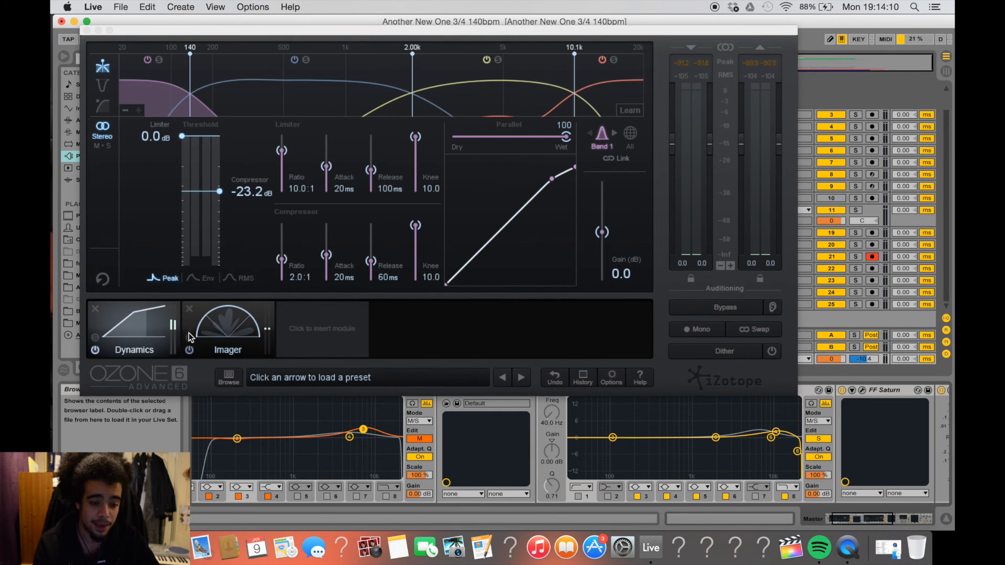
{"action": "left_click", "coordinate": [216, 339]}
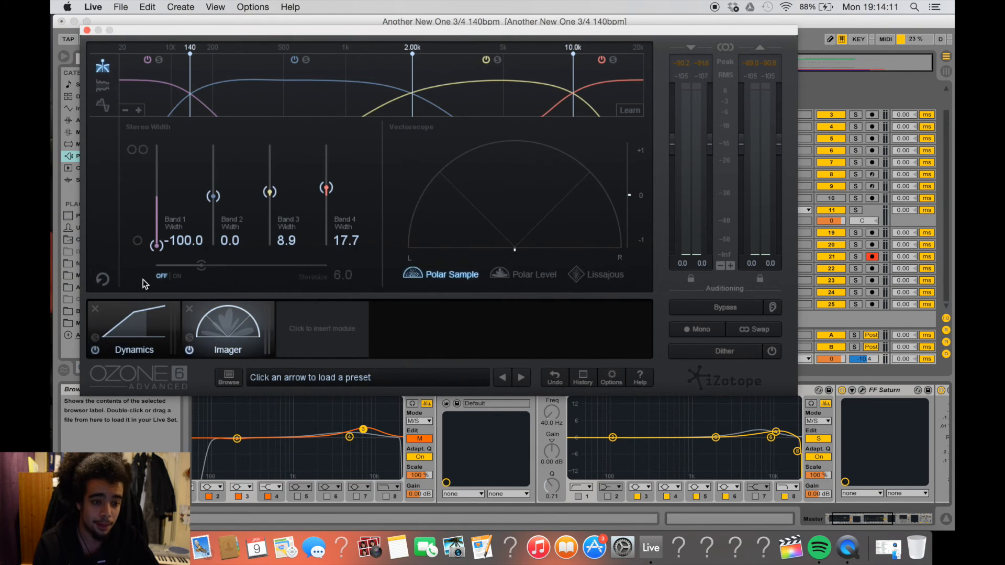
{"action": "left_click", "coordinate": [131, 351]}
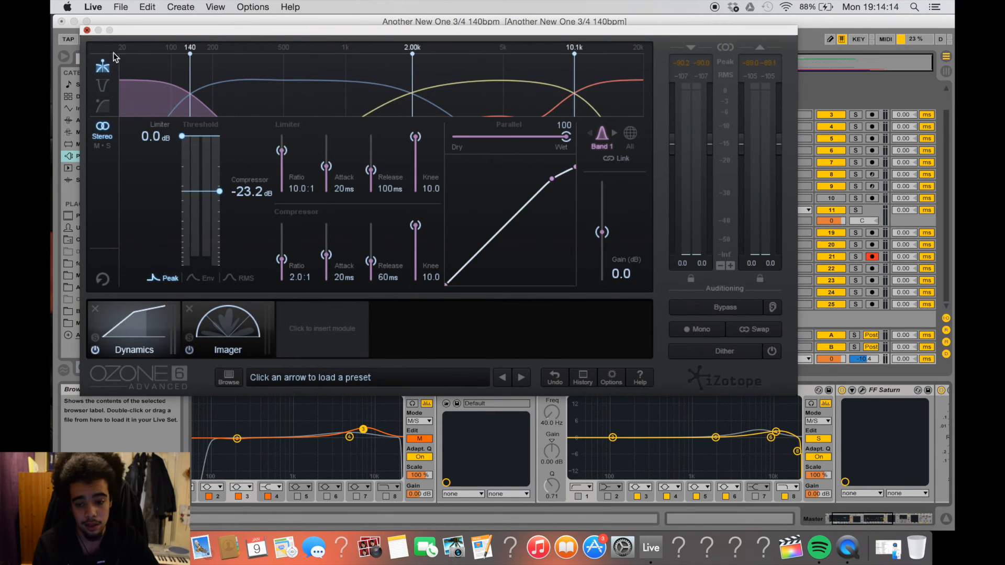
{"action": "left_click", "coordinate": [87, 30]}
Review the Master devices after Ozone 6: EQ Eight, FF Saturn, Glue Compressor, FF Pro-L and the two Limiters
{"action": "scroll", "coordinate": [568, 392], "scroll_direction": "right", "scroll_amount": 3}
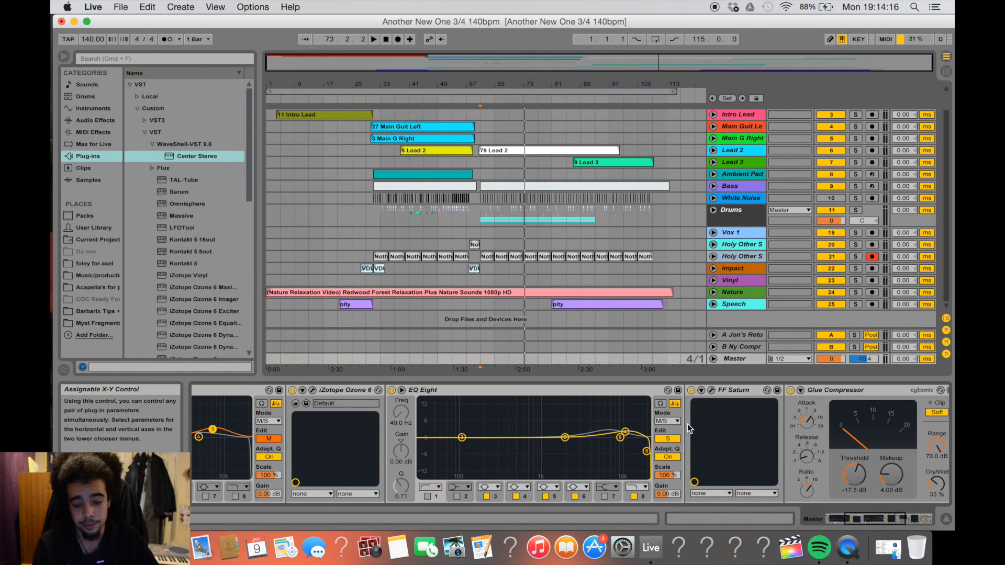
{"action": "scroll", "coordinate": [686, 424], "scroll_direction": "right", "scroll_amount": 1}
{"action": "scroll", "coordinate": [695, 403], "scroll_direction": "right", "scroll_amount": 5}
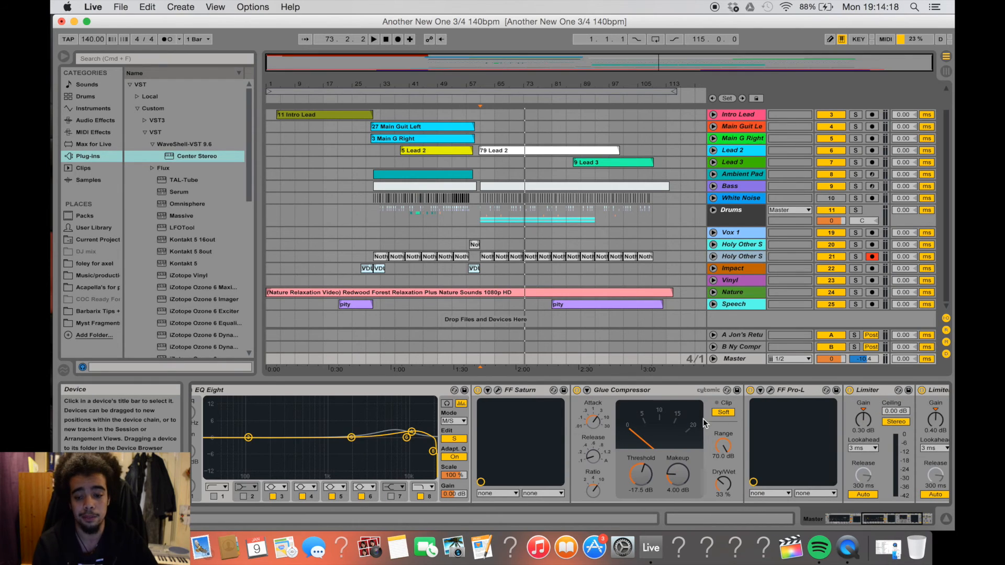
{"action": "scroll", "coordinate": [778, 430], "scroll_direction": "right", "scroll_amount": 5}
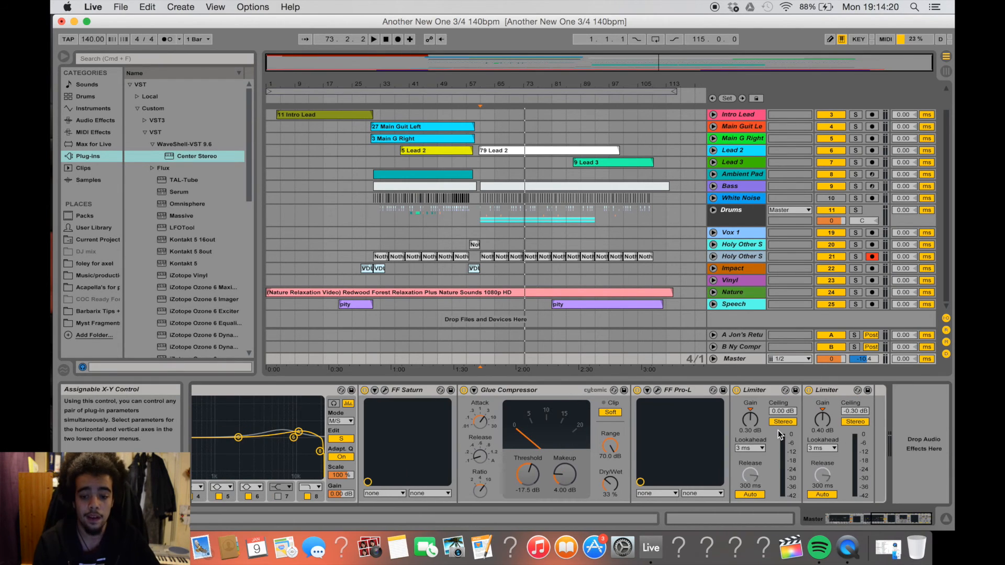
Open FF Pro-L on the Master to inspect its gain, close it, and look back over the Master effect chain
{"action": "left_click", "coordinate": [658, 390]}
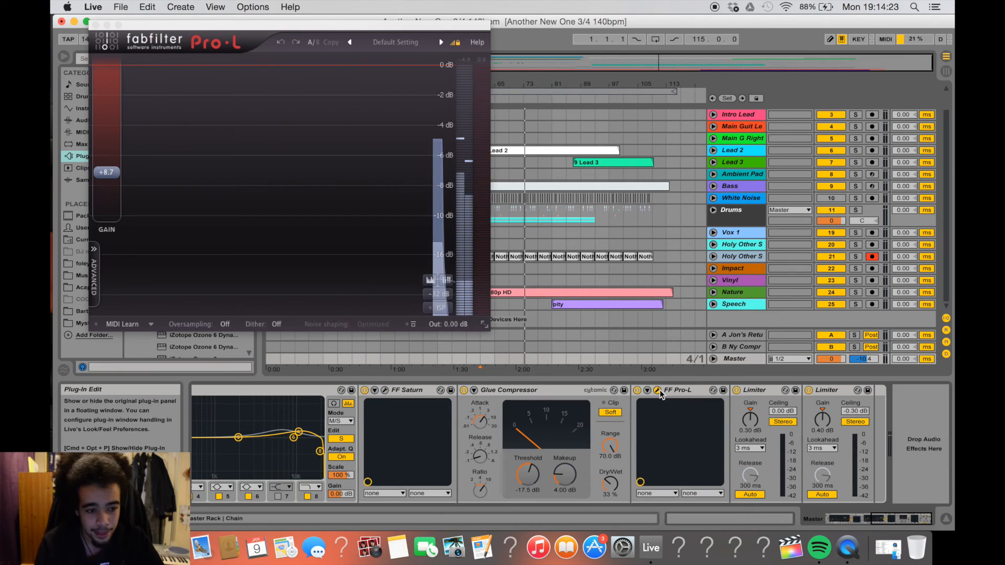
{"action": "left_click", "coordinate": [96, 25]}
{"action": "scroll", "coordinate": [750, 417], "scroll_direction": "right", "scroll_amount": 1}
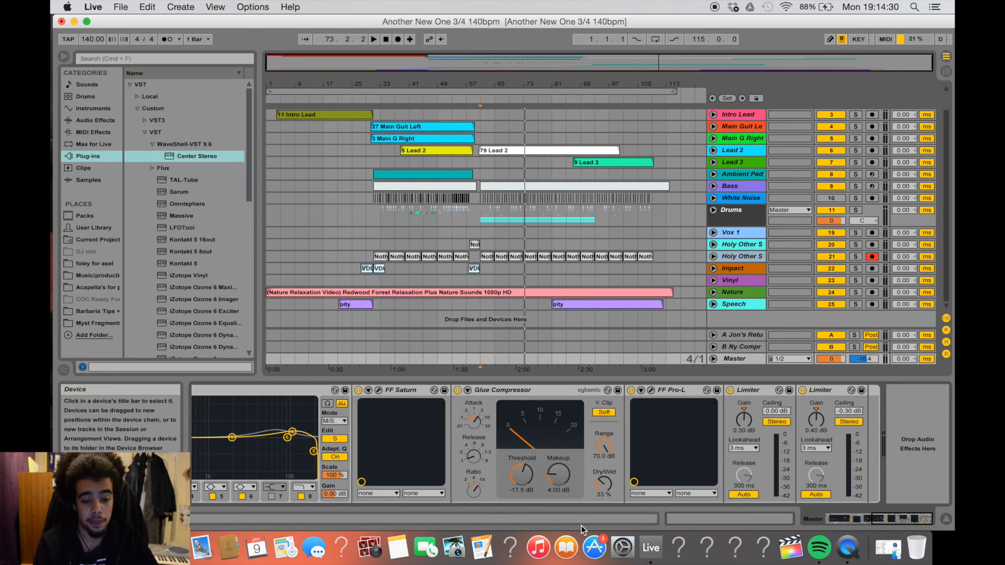
{"action": "scroll", "coordinate": [765, 410], "scroll_direction": "left", "scroll_amount": 10}
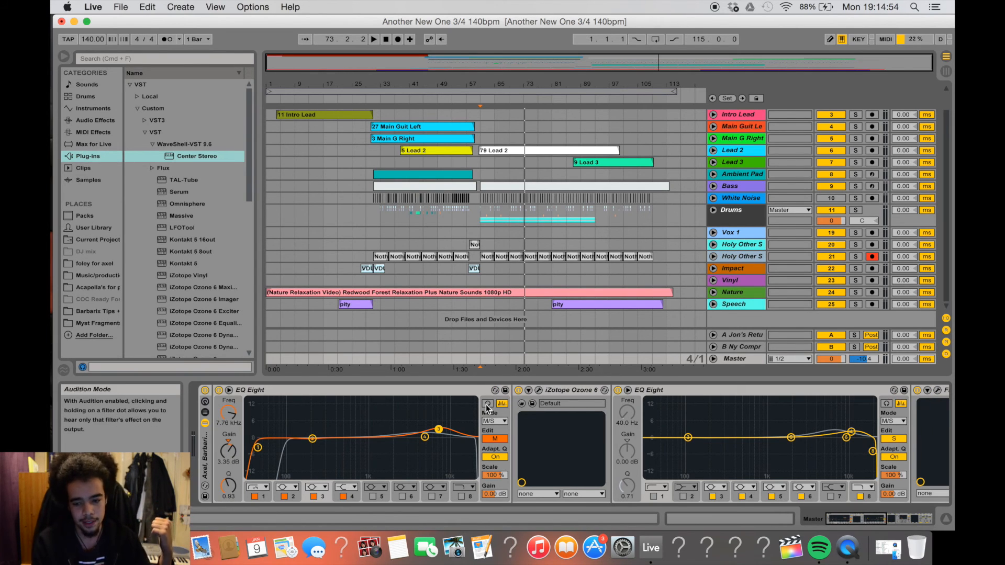
{"action": "scroll", "coordinate": [487, 405], "scroll_direction": "right", "scroll_amount": 10}
{"action": "scroll", "coordinate": [486, 405], "scroll_direction": "left", "scroll_amount": 10}
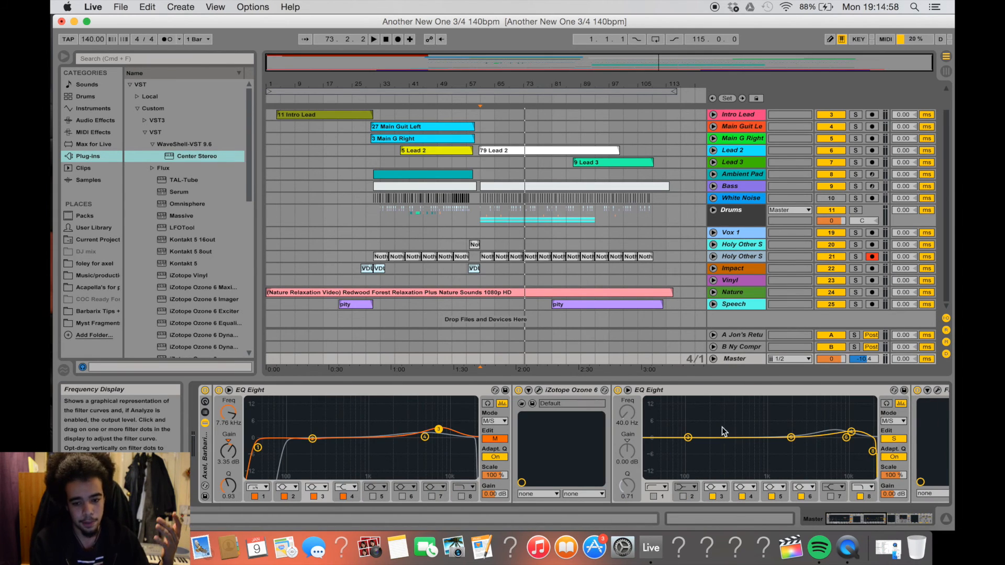
{"action": "scroll", "coordinate": [632, 434], "scroll_direction": "right", "scroll_amount": 5}
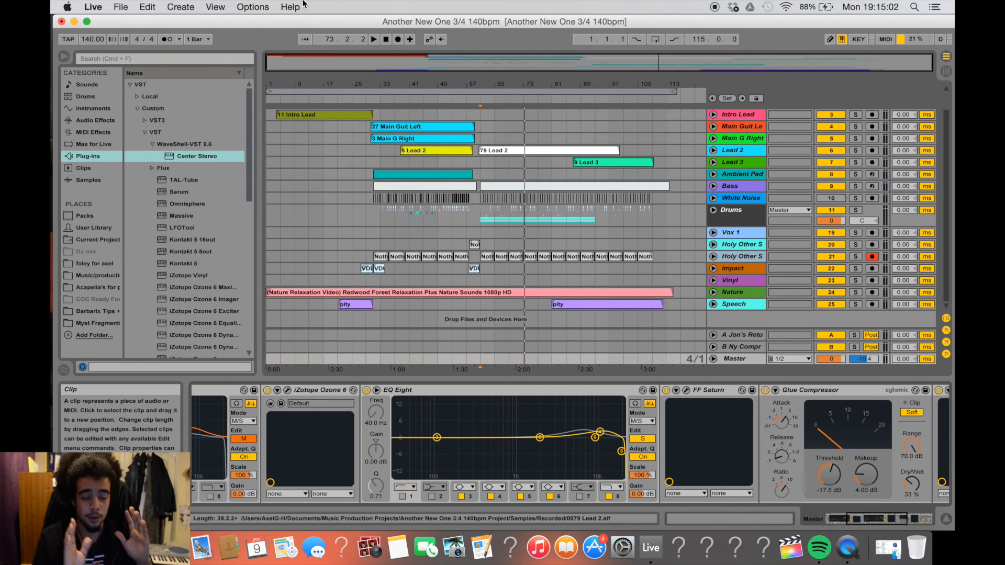
Open the audio export settings, review the rendered track, bit depth and dither options, and close them without exporting
{"action": "left_click", "coordinate": [118, 7]}
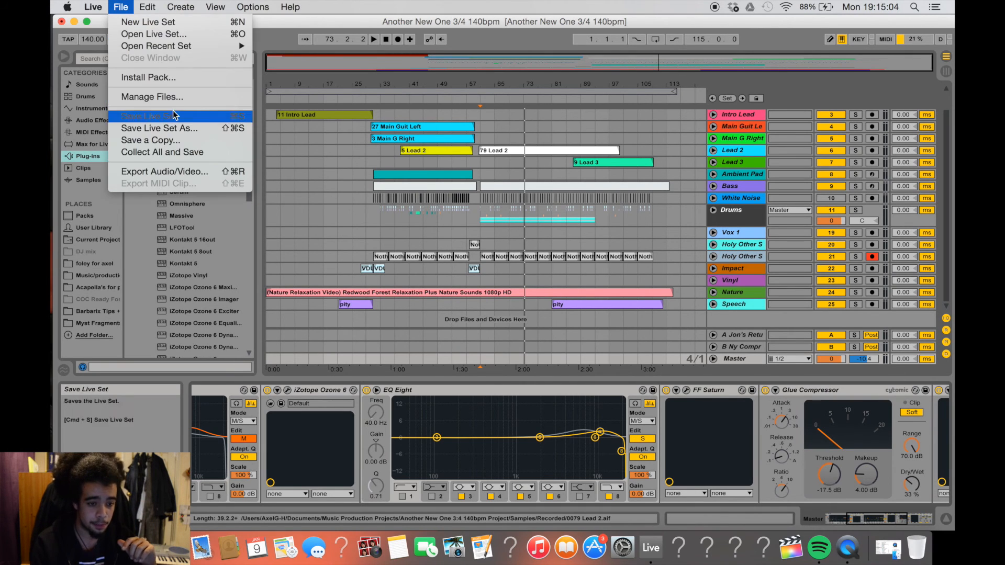
{"action": "left_click", "coordinate": [177, 172]}
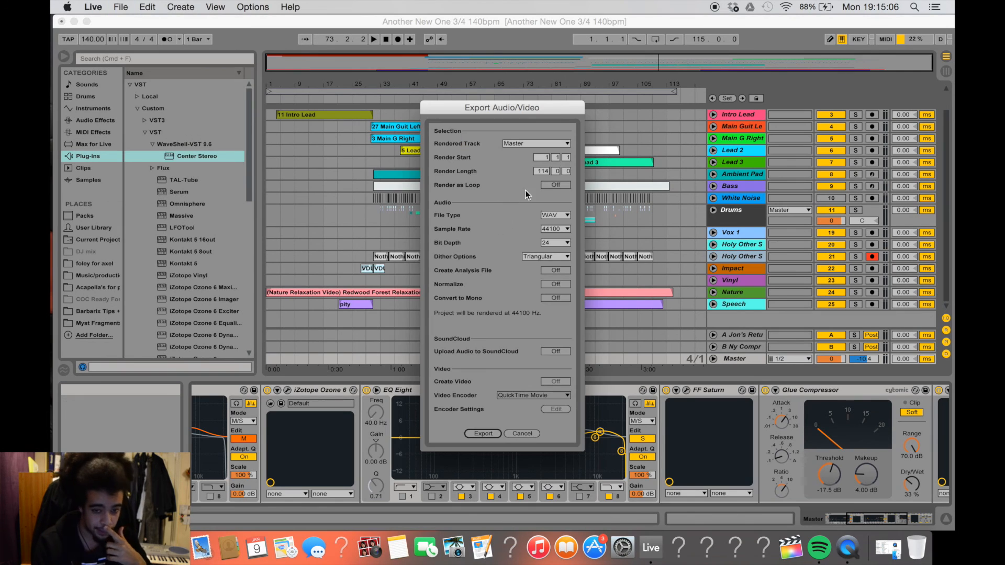
{"action": "left_click", "coordinate": [529, 147]}
{"action": "left_click", "coordinate": [530, 147]}
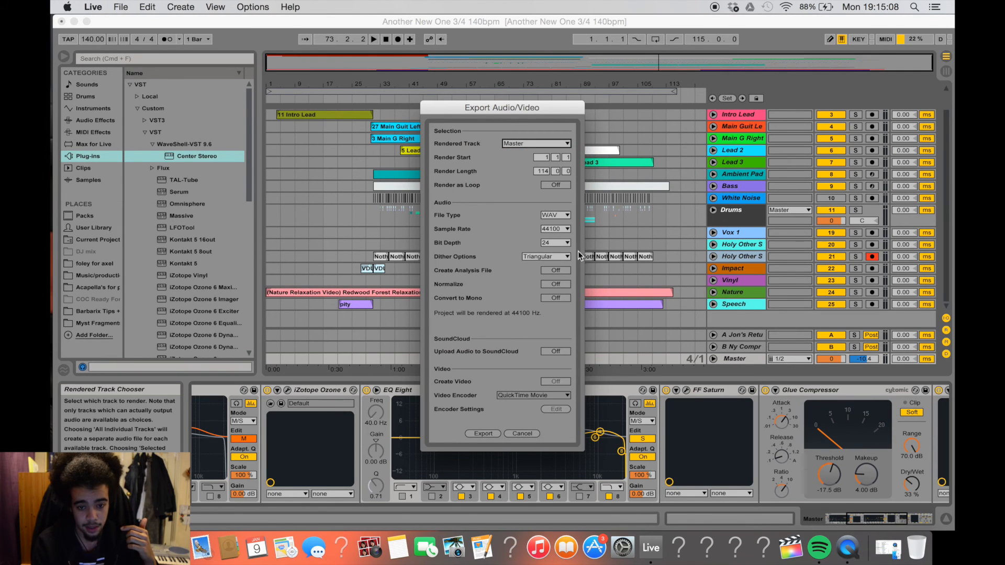
{"action": "left_click", "coordinate": [561, 243]}
{"action": "left_click", "coordinate": [523, 245]}
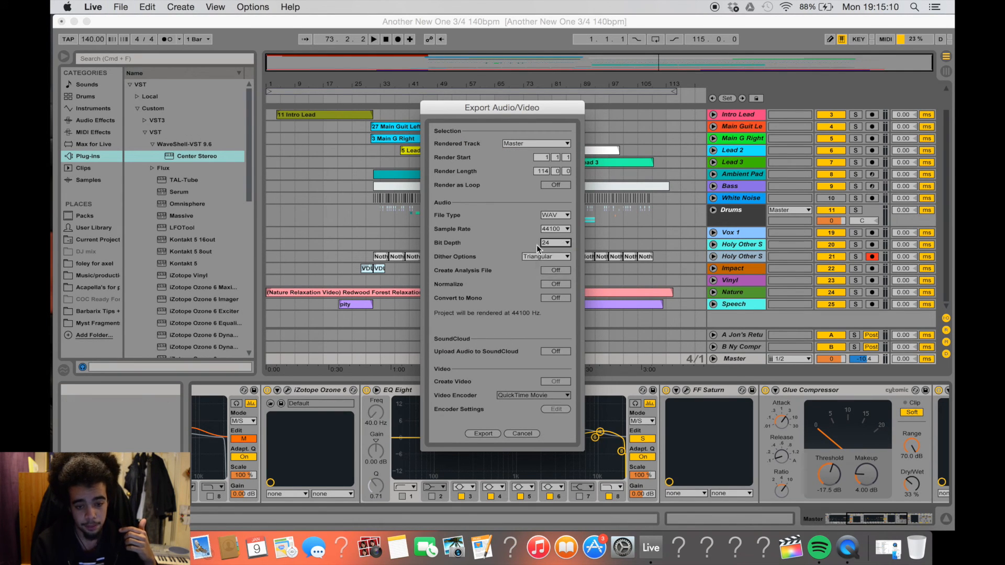
{"action": "left_click", "coordinate": [542, 256]}
{"action": "left_click", "coordinate": [518, 240]}
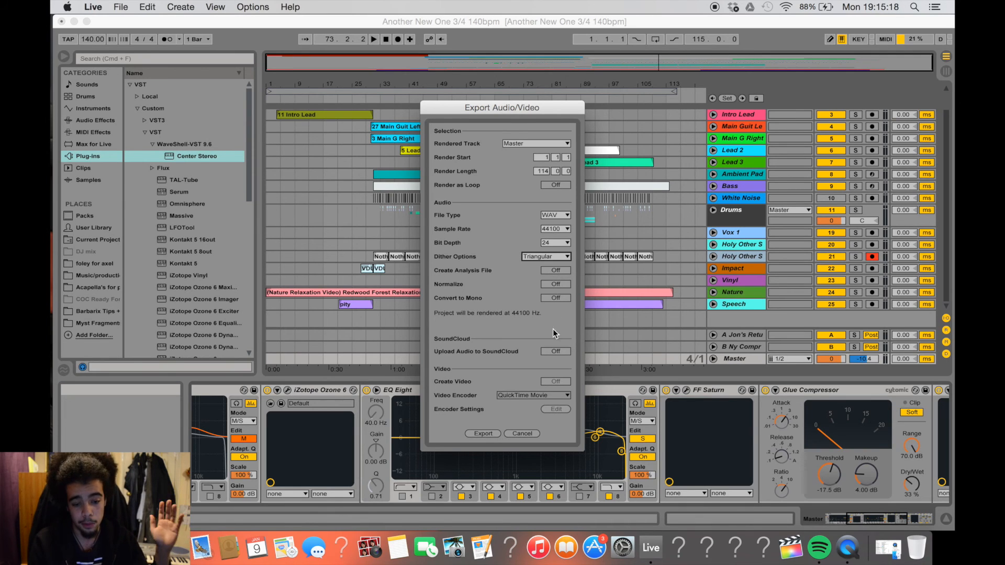
{"action": "left_click", "coordinate": [536, 430]}
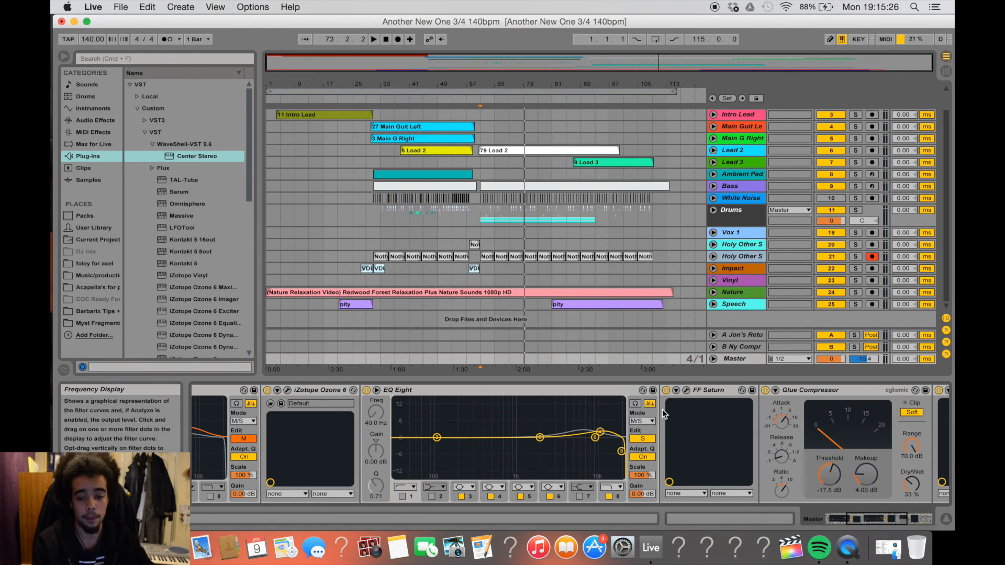
Play the song while switching the whole Master rack off and back on to compare the sound, and stop playback
{"action": "scroll", "coordinate": [659, 412], "scroll_direction": "left", "scroll_amount": 5}
{"action": "scroll", "coordinate": [659, 412], "scroll_direction": "right", "scroll_amount": 5}
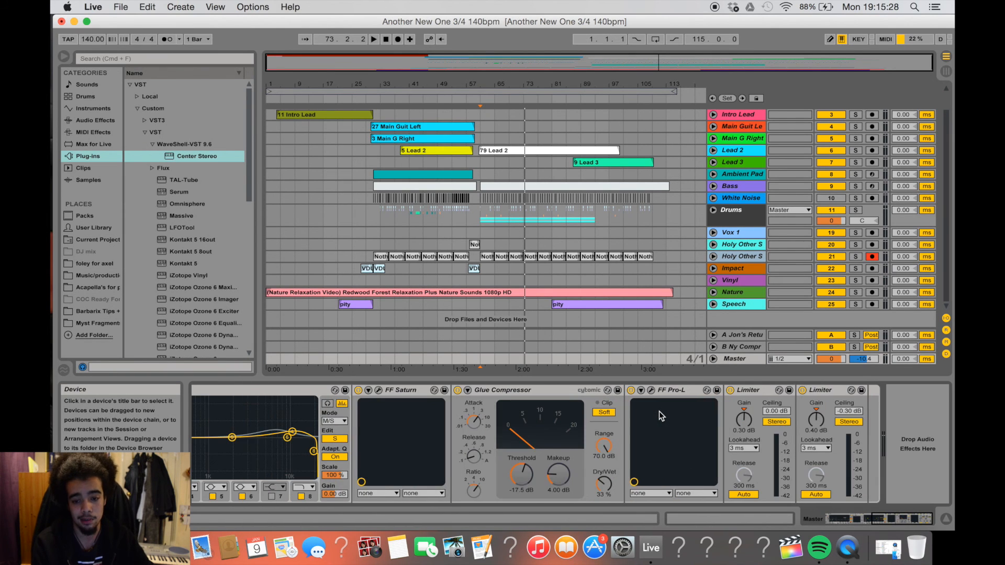
{"action": "scroll", "coordinate": [658, 411], "scroll_direction": "left", "scroll_amount": 5}
{"action": "mouse_move", "coordinate": [535, 83]}
{"action": "left_mouse_down"}
{"action": "mouse_move", "coordinate": [535, 126]}
{"action": "mouse_move", "coordinate": [535, 84]}
{"action": "left_mouse_up"}
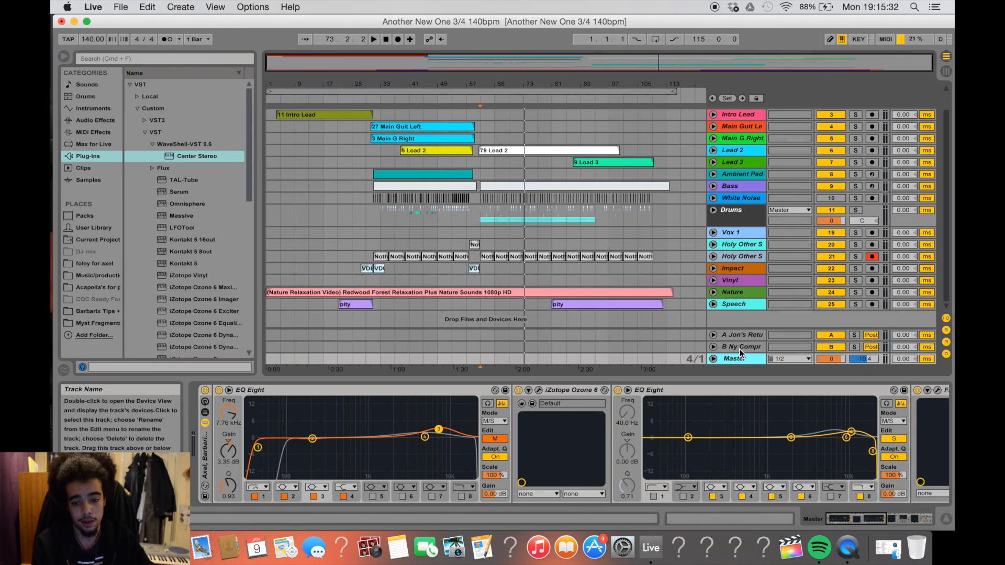
{"action": "key", "text": "space"}
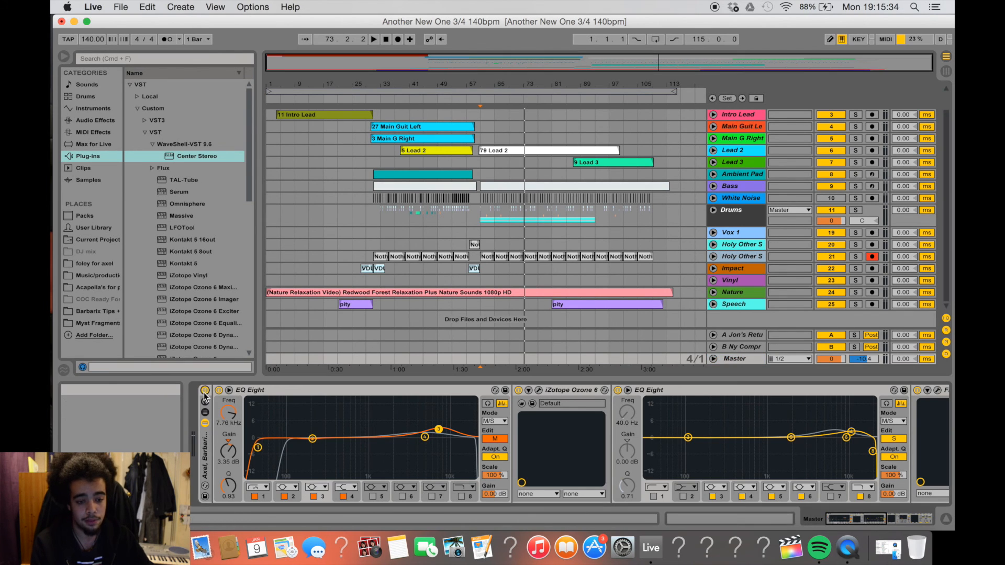
{"action": "left_click", "coordinate": [205, 391]}
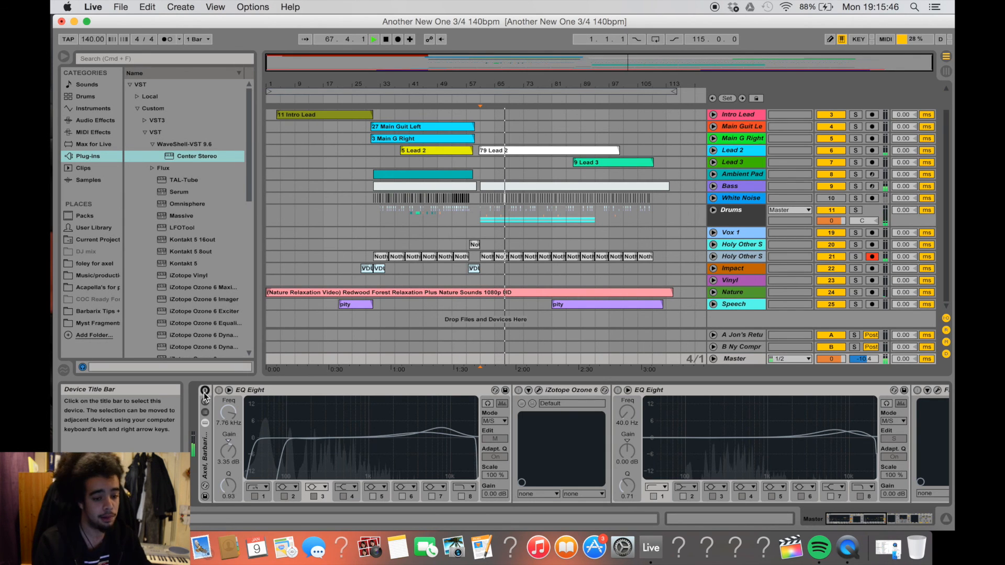
{"action": "left_click", "coordinate": [205, 390]}
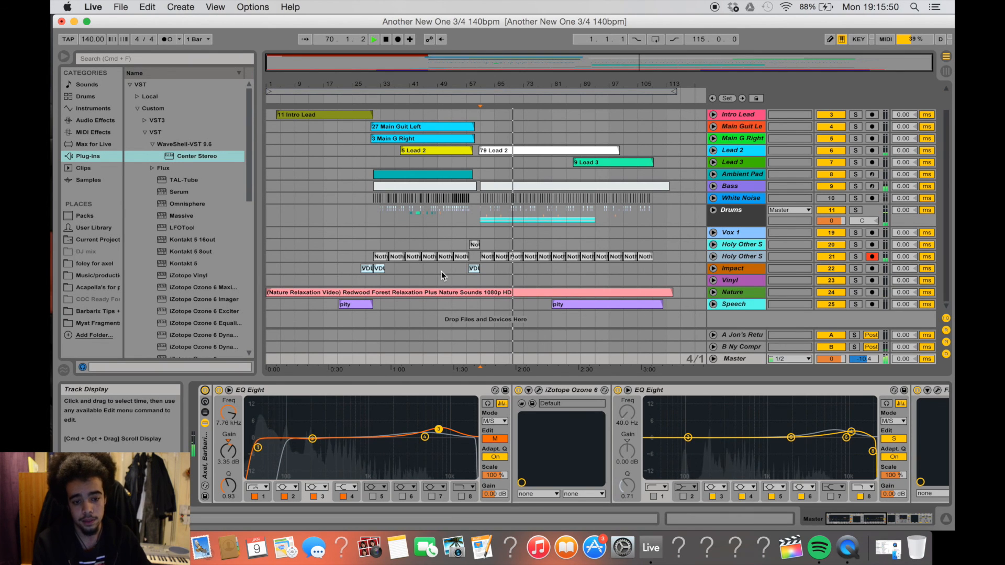
{"action": "key", "text": "space"}
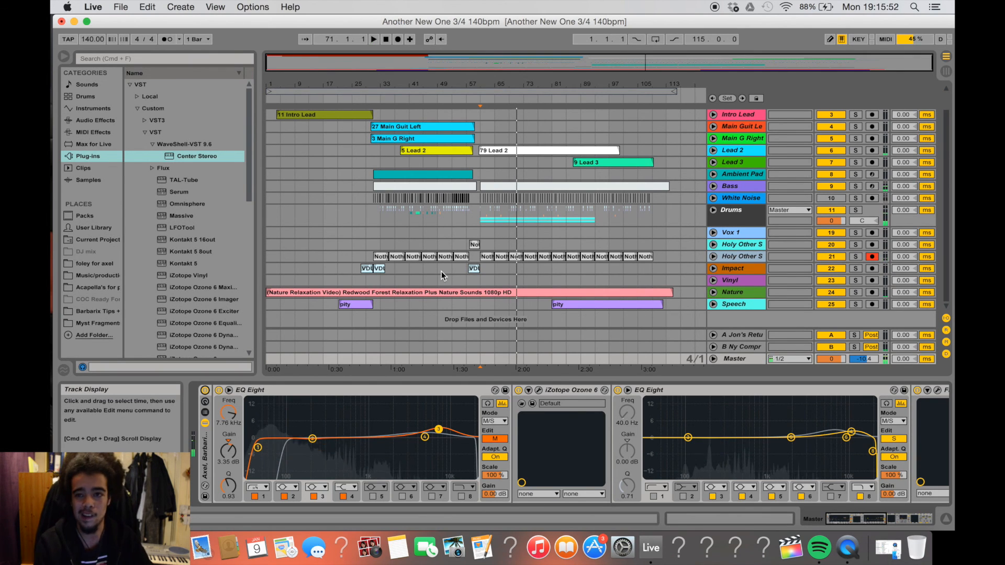
Set the playback position to bar 1 and bring the Guitar 1 tracks into view
{"action": "left_click", "coordinate": [270, 255]}
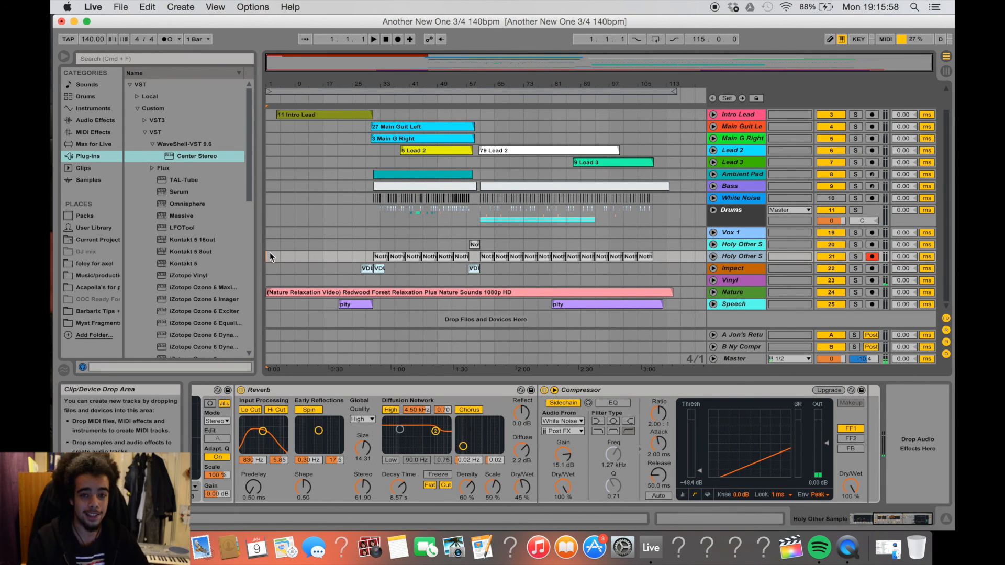
{"action": "scroll", "coordinate": [270, 253], "scroll_direction": "up", "scroll_amount": 2}
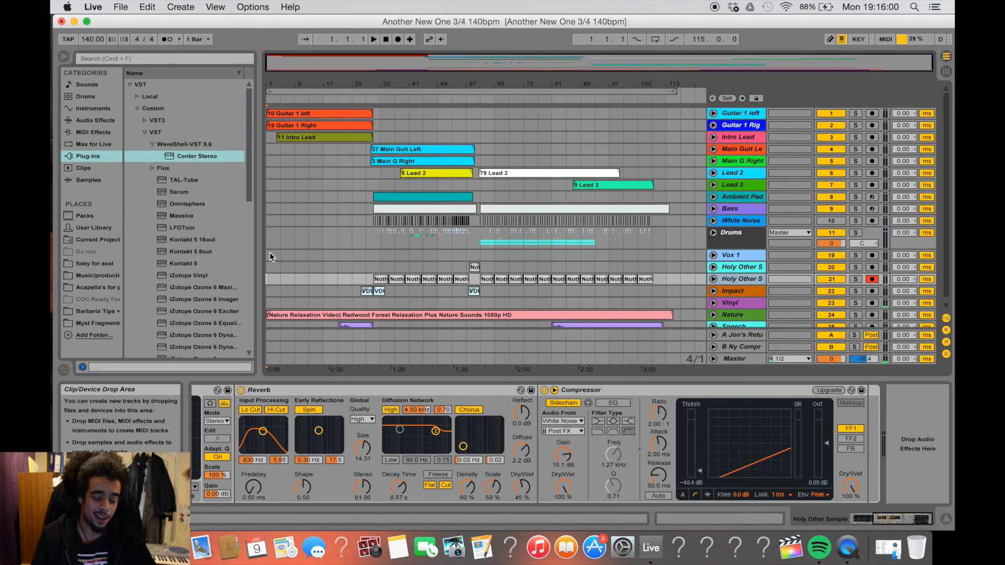